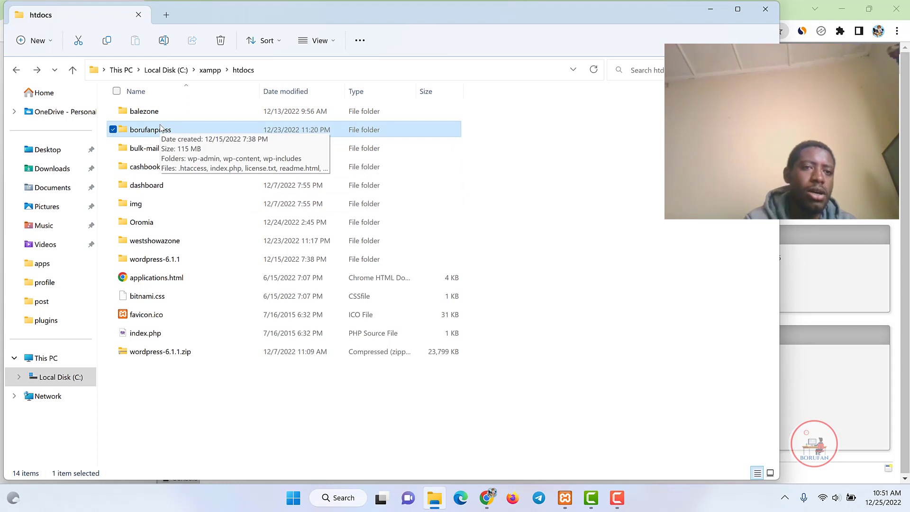
- Compress the borufanpress folder in htdocs to a ZIP file
click(512, 166)
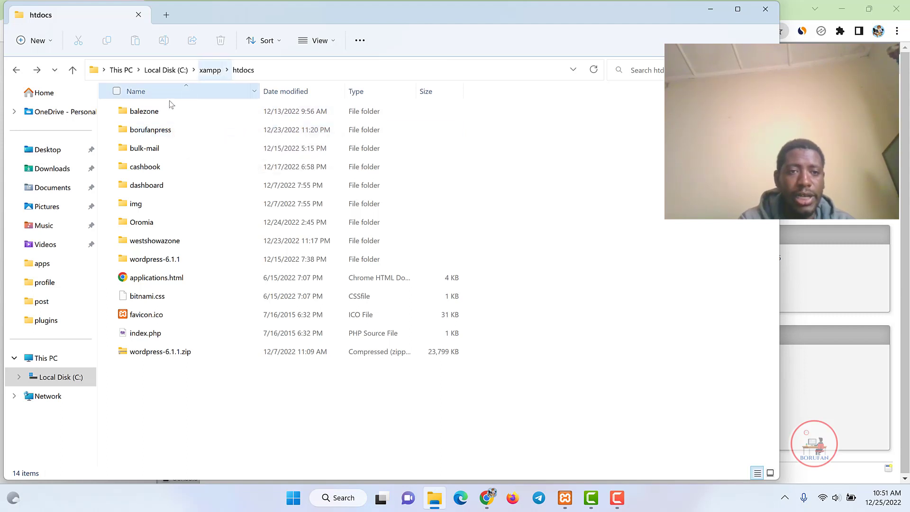
right_click(163, 135)
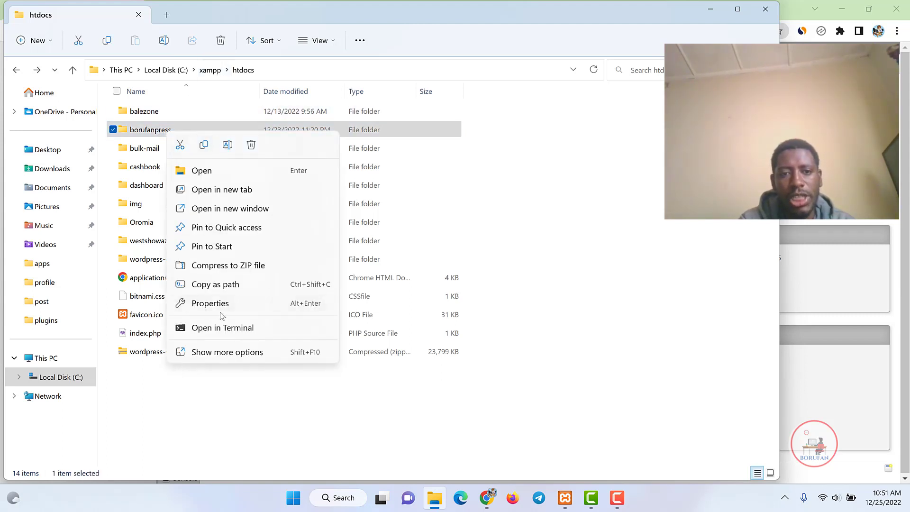
click(245, 266)
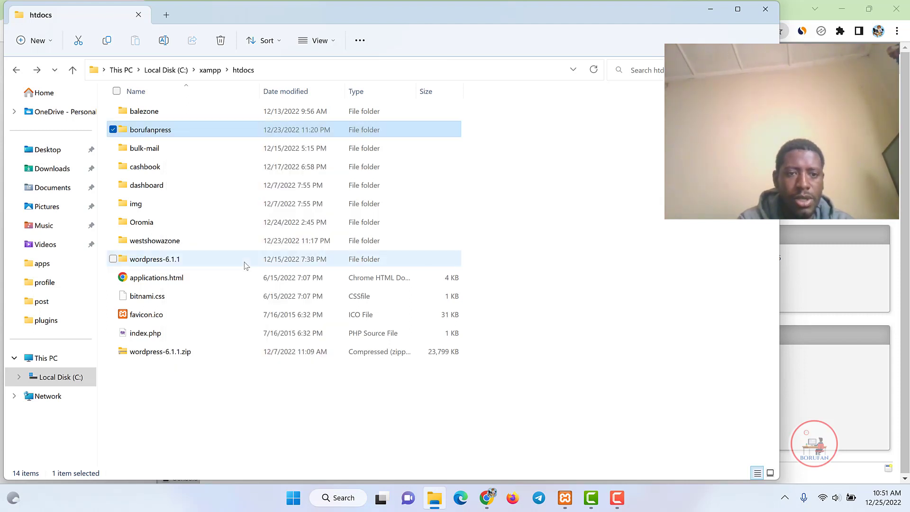
- Switch to phpMyAdmin in Chrome and export the borufanpress database with the Quick method in SQL format
click(490, 505)
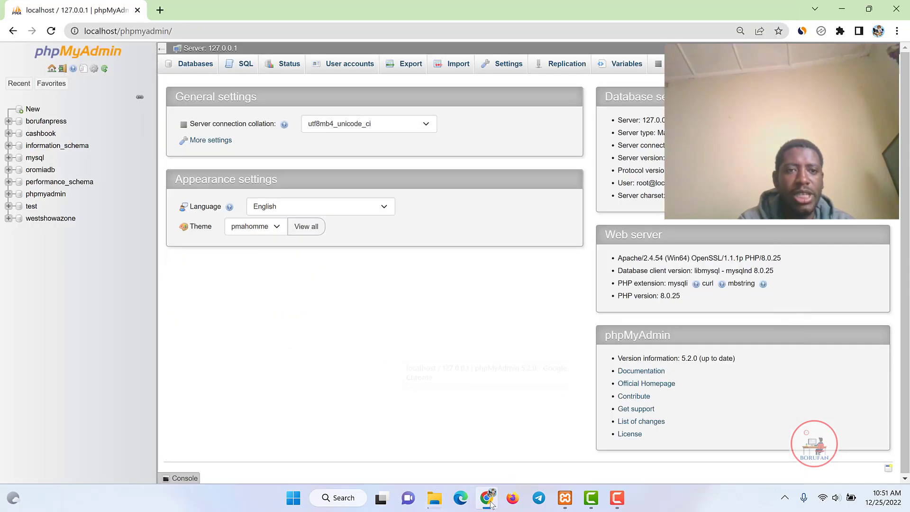
click(175, 32)
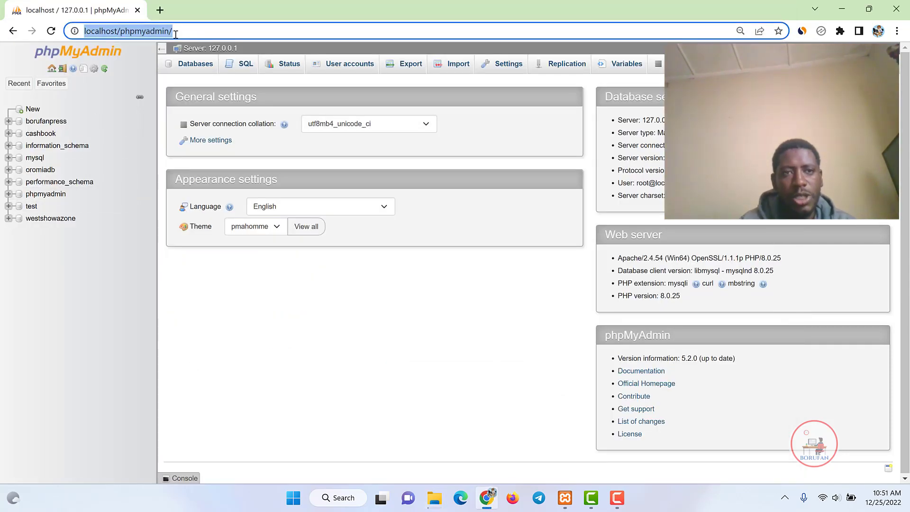
key(Return)
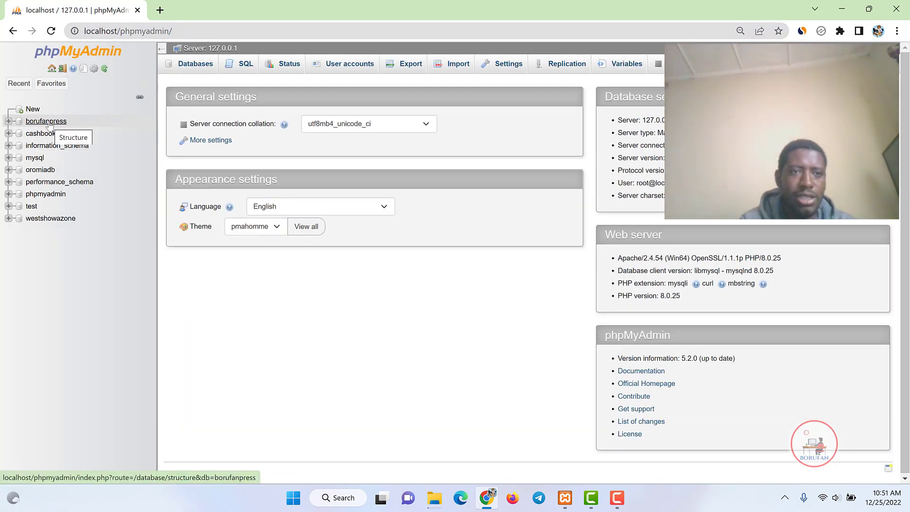
click(49, 121)
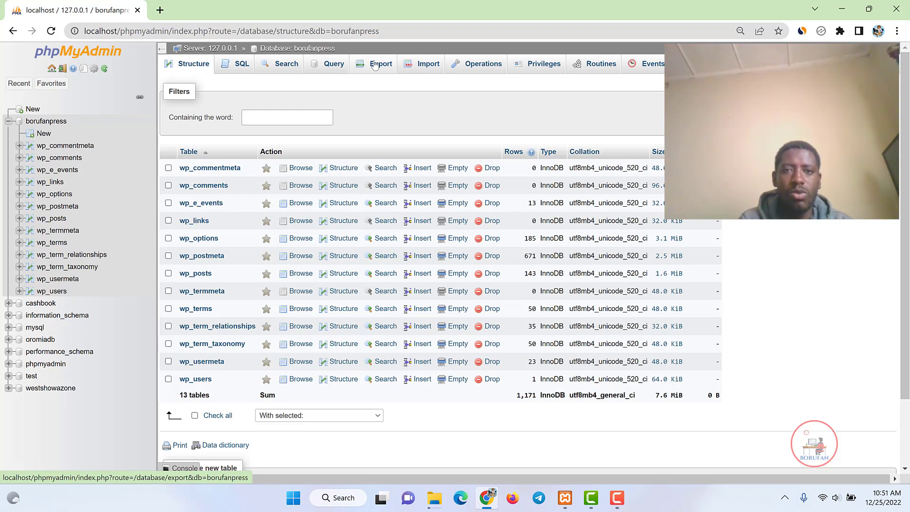
click(375, 65)
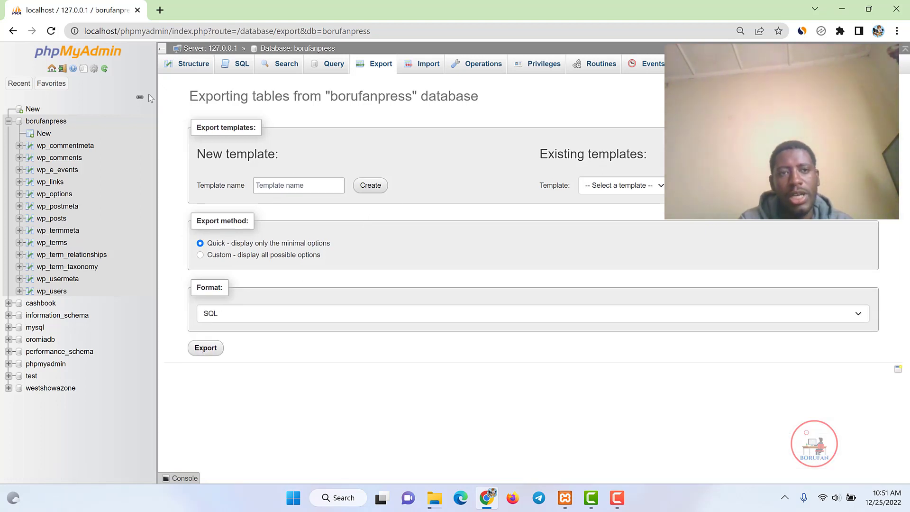
click(208, 350)
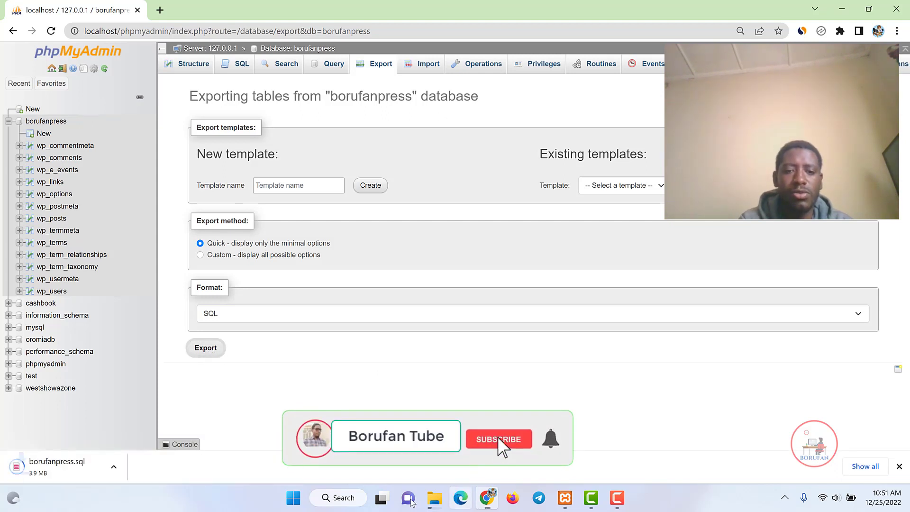
click(81, 474)
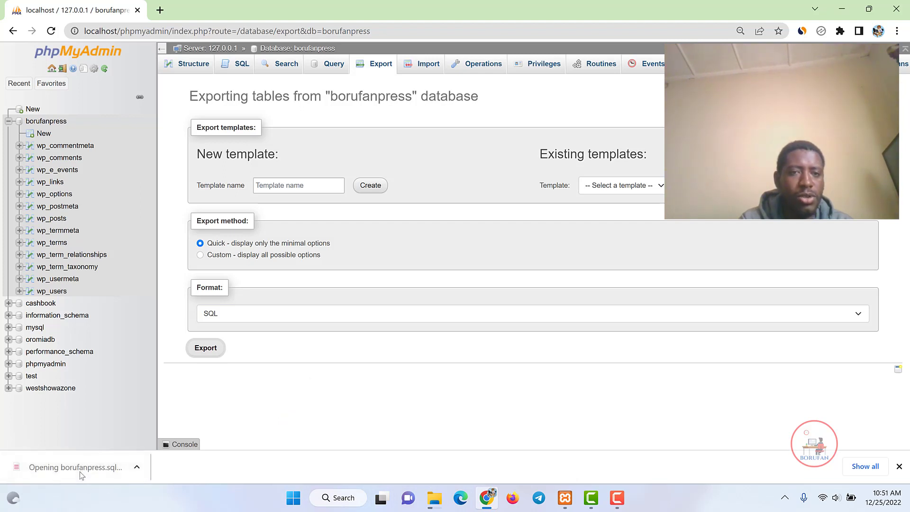
click(840, 7)
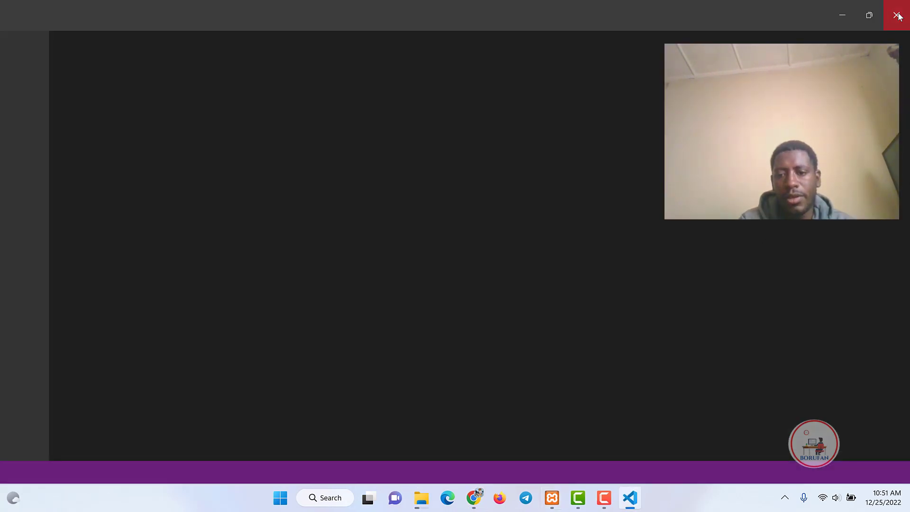
click(898, 15)
- Switch to File Explorer and copy the exported borufanpress.sql from the Downloads folder
mouse_move(433, 505)
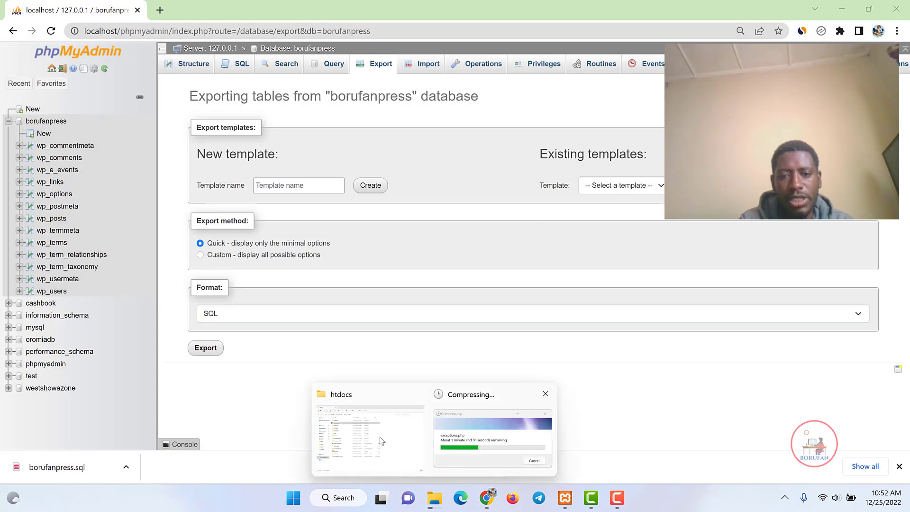
click(382, 441)
click(52, 169)
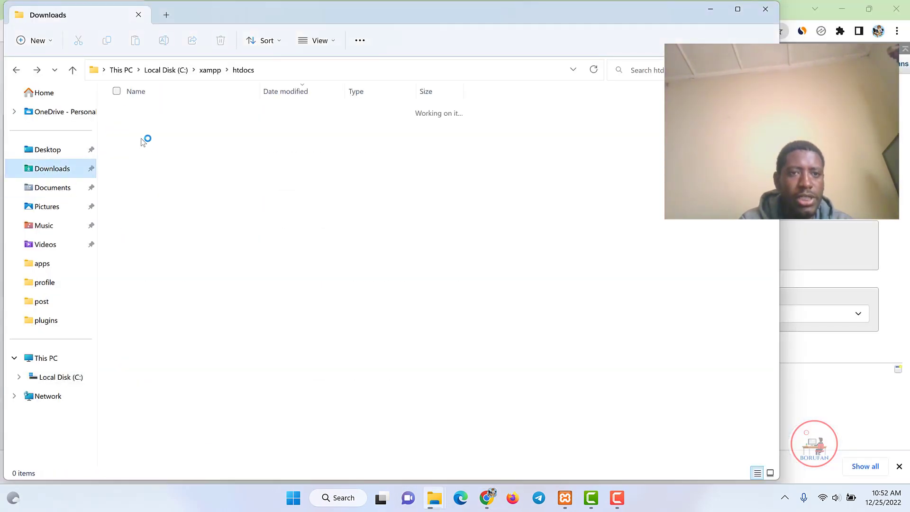
click(157, 129)
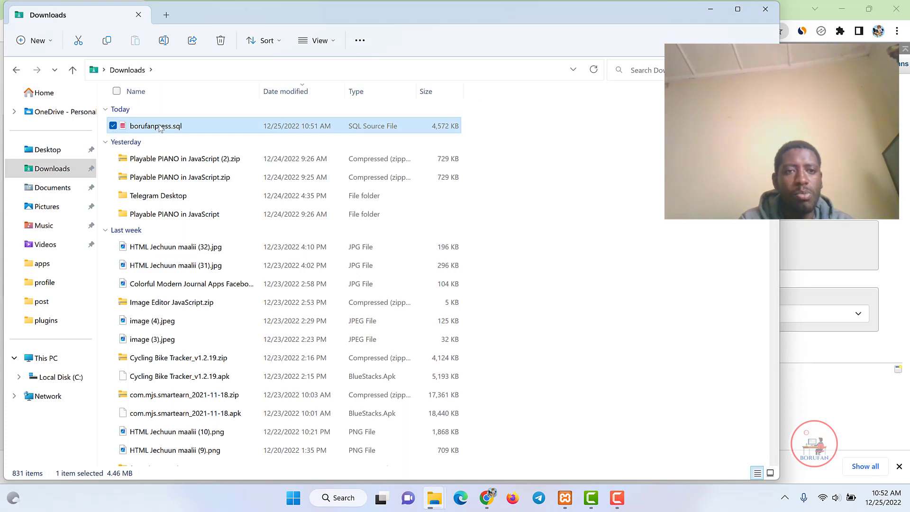
right_click(160, 128)
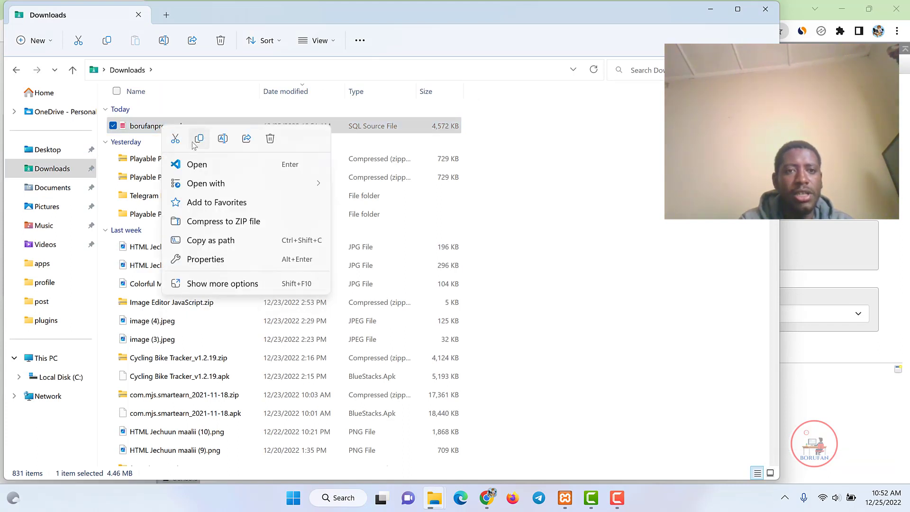
click(194, 142)
- Create a new folder named Bakcup on the Desktop
mouse_move(447, 496)
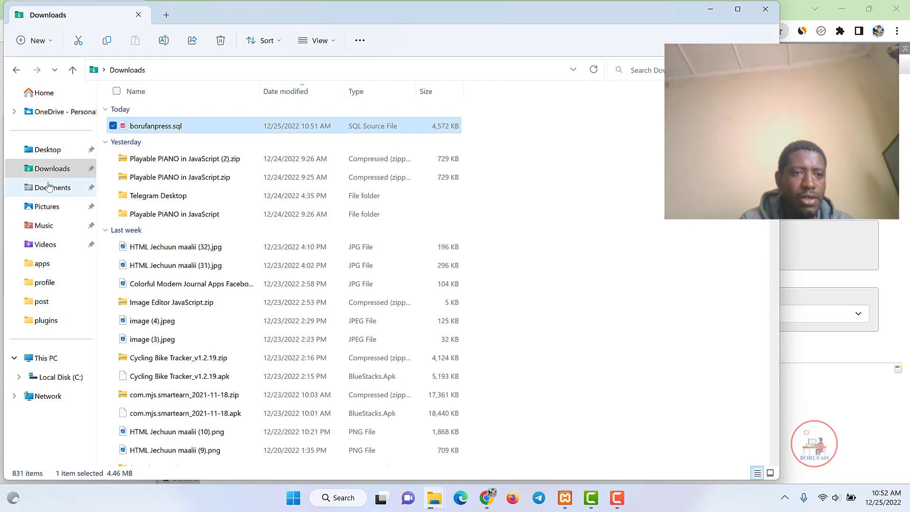
click(46, 150)
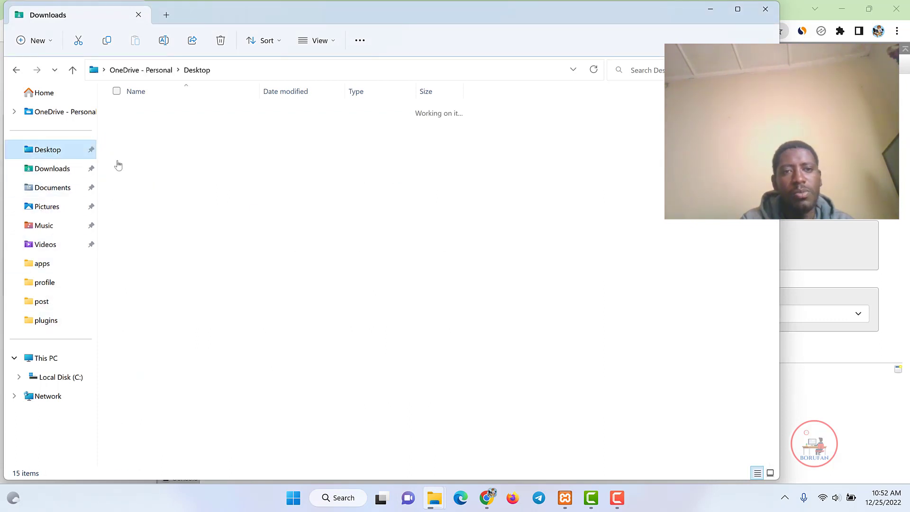
right_click(611, 247)
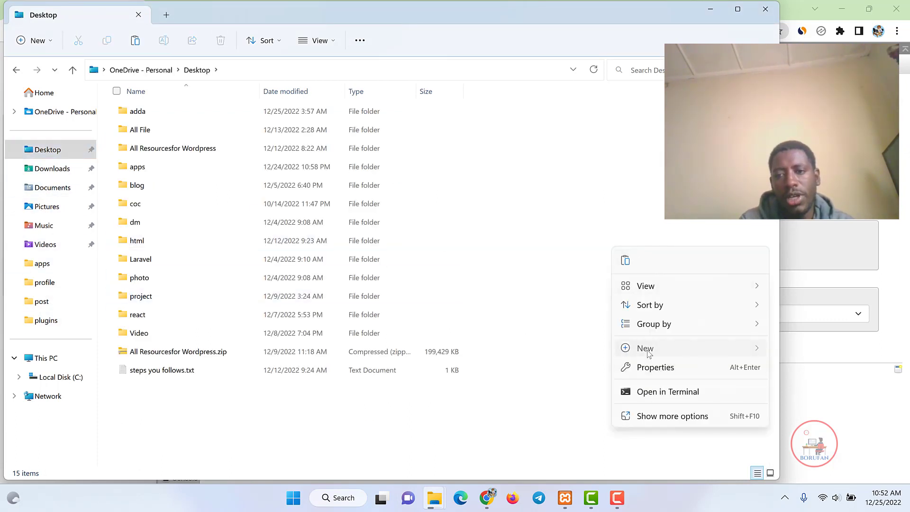
mouse_move(646, 348)
click(492, 159)
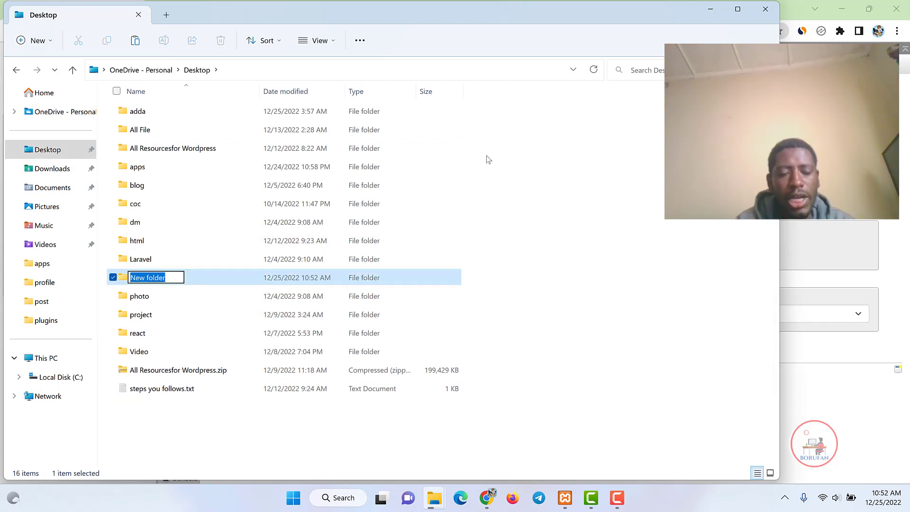
key(BackSpace)
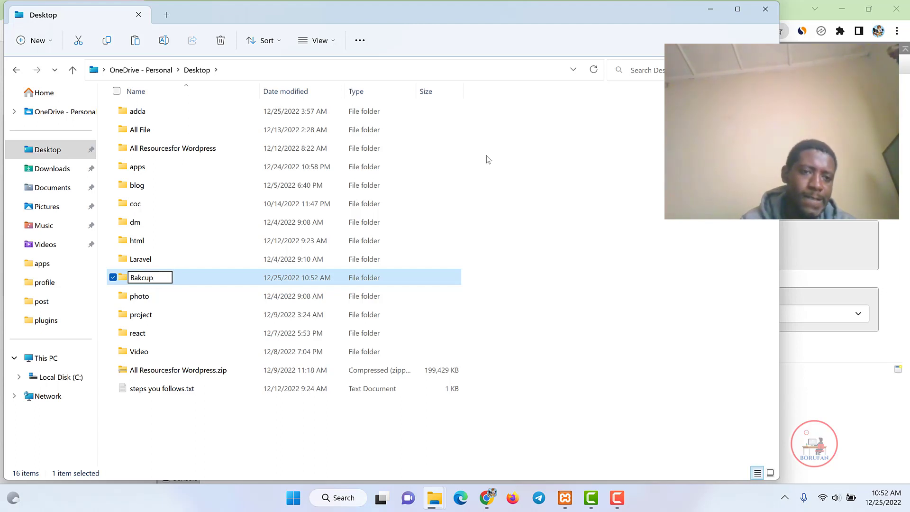
key(Return)
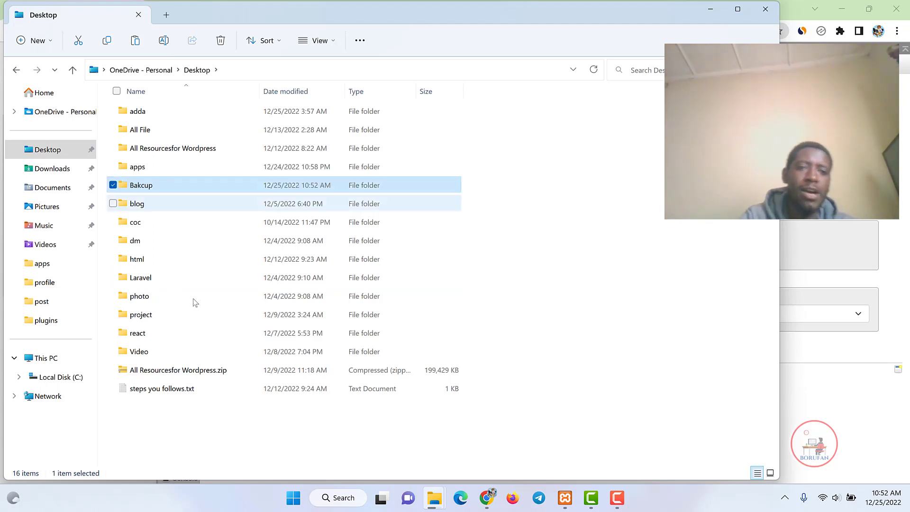
- Paste the copied borufanpress.sql into the Bakcup folder
double_click(172, 188)
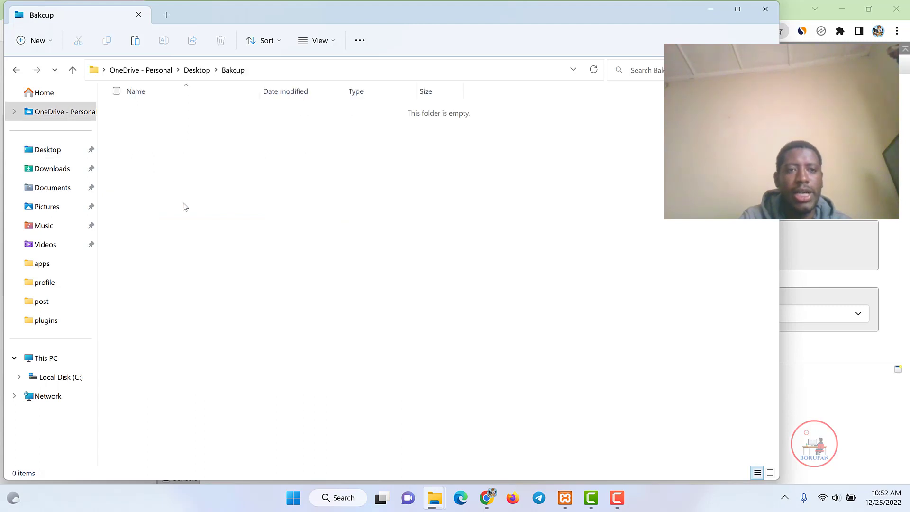
right_click(291, 225)
click(309, 239)
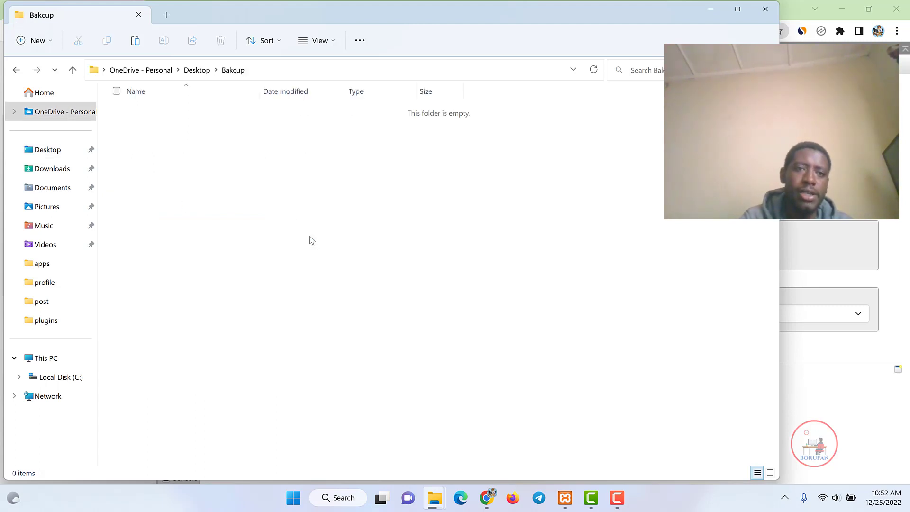
click(194, 165)
- Check the progress of the borufanpress folder's ZIP compression
mouse_move(447, 506)
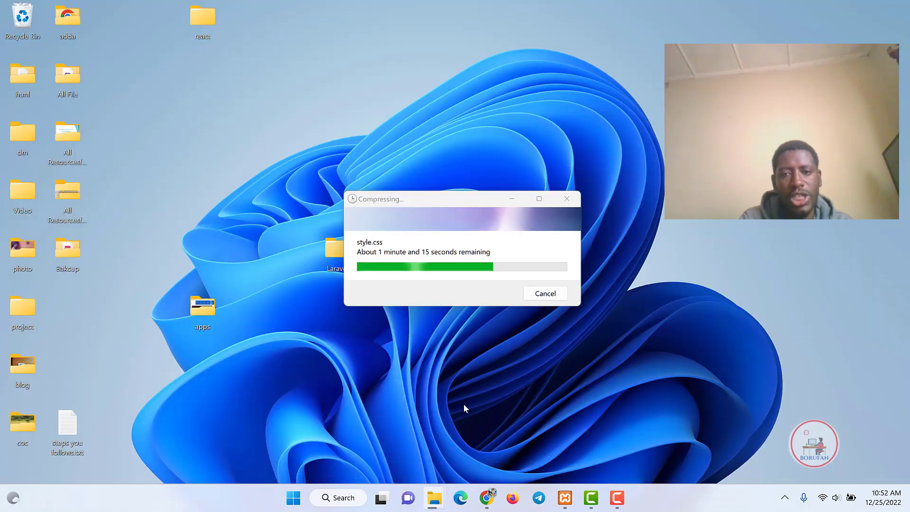
click(464, 404)
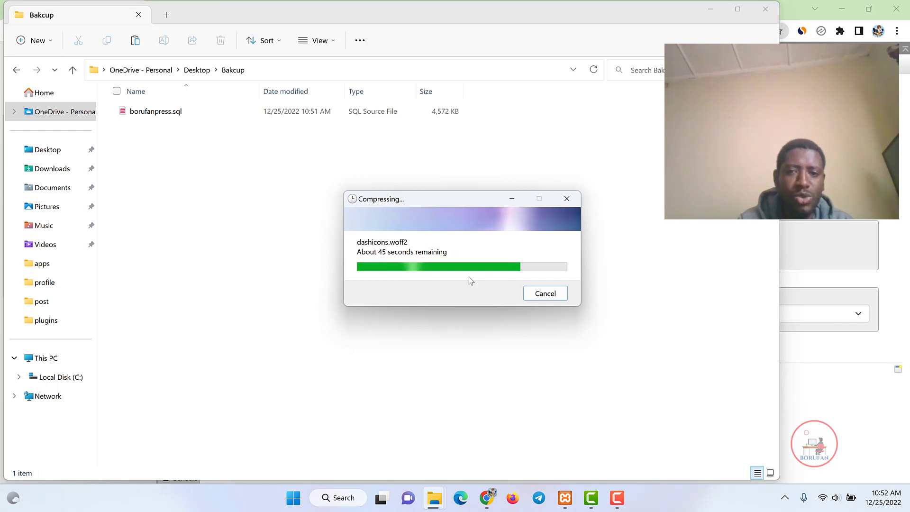
mouse_move(435, 504)
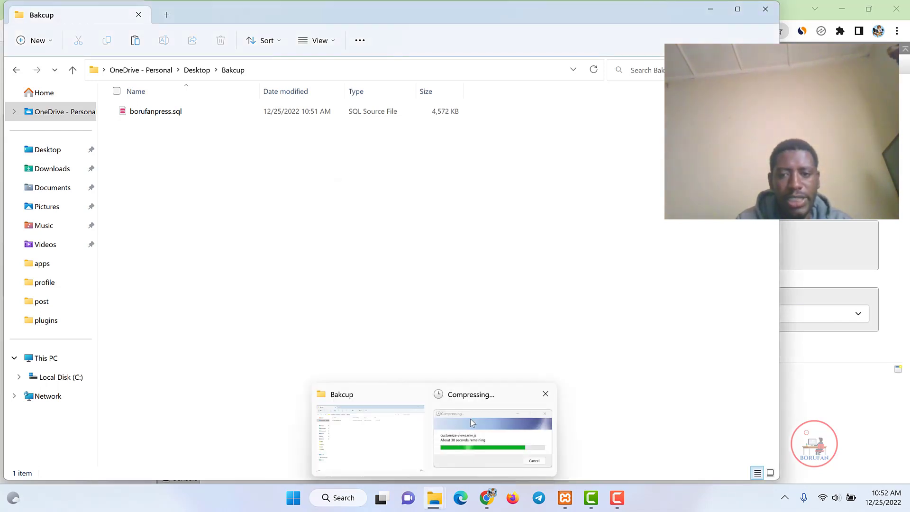
click(470, 419)
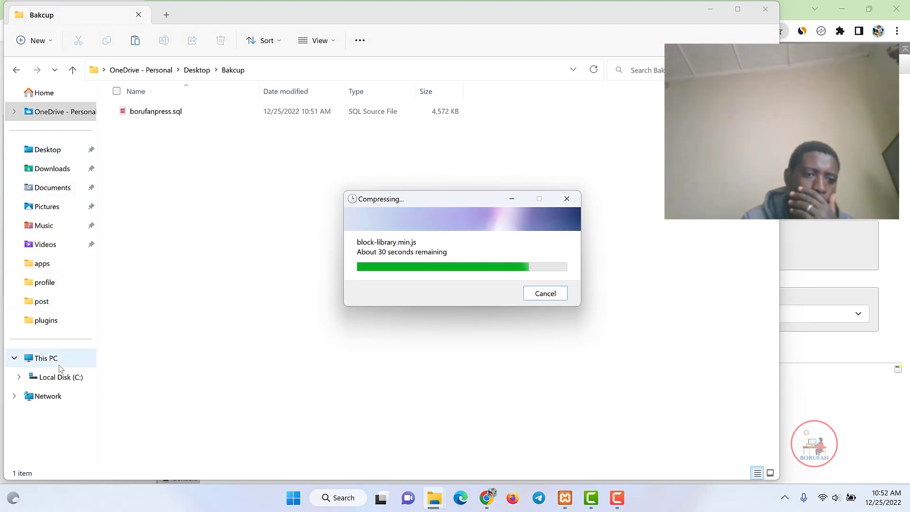
- Open the htdocs folder in C:\xampp and check the compression progress again
click(55, 377)
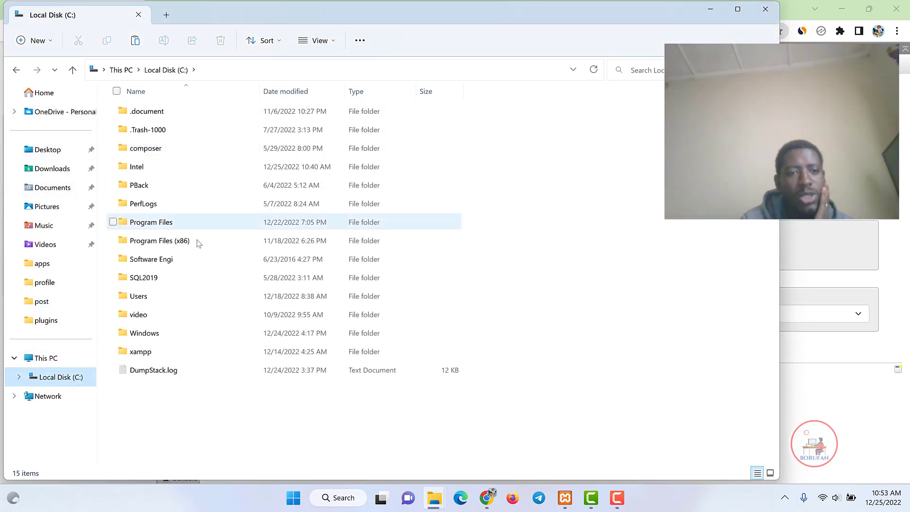
double_click(141, 352)
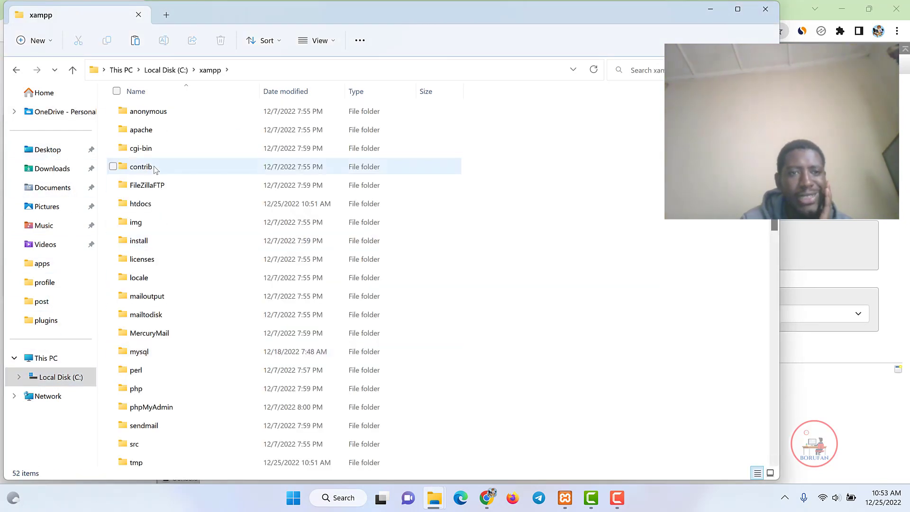
click(147, 208)
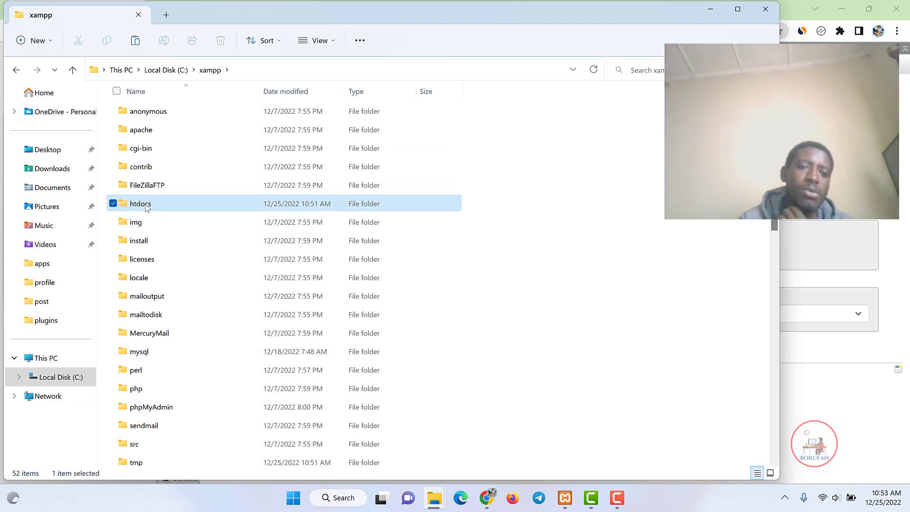
double_click(147, 209)
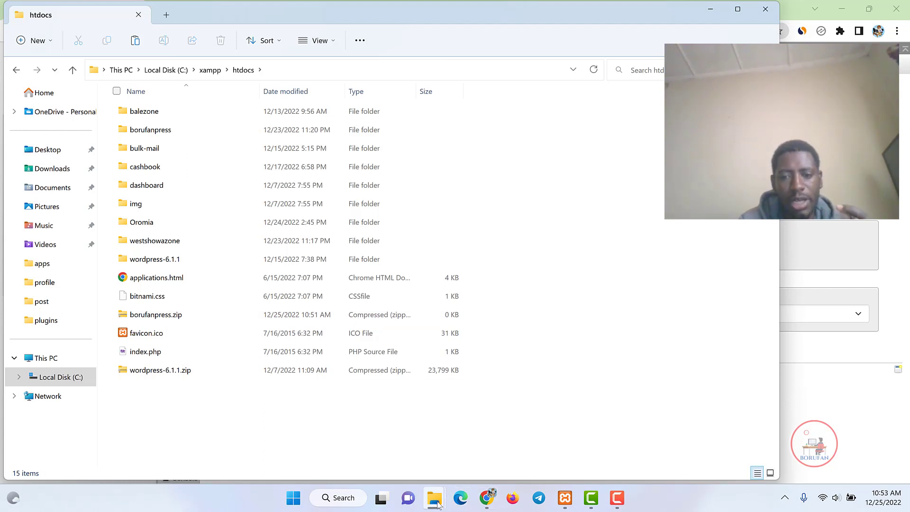
mouse_move(438, 504)
click(466, 427)
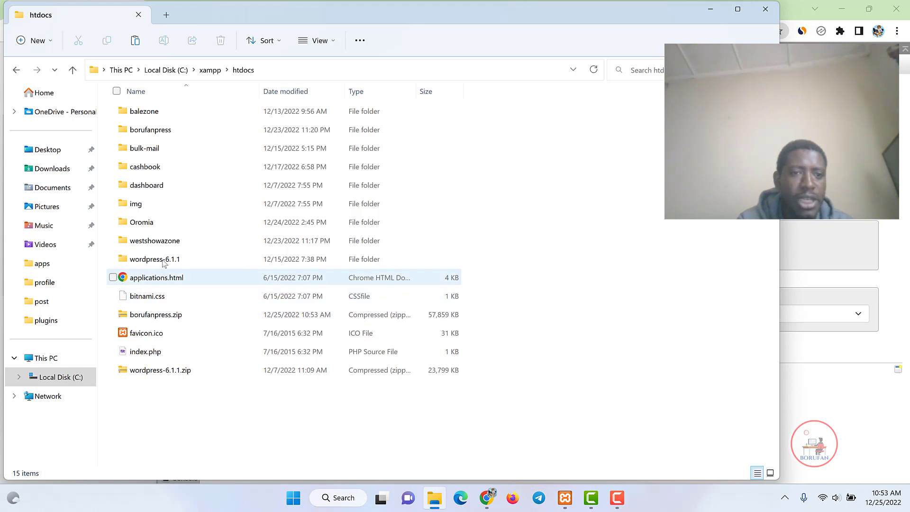
- Copy the borufanpress.zip archive from the htdocs folder
click(160, 318)
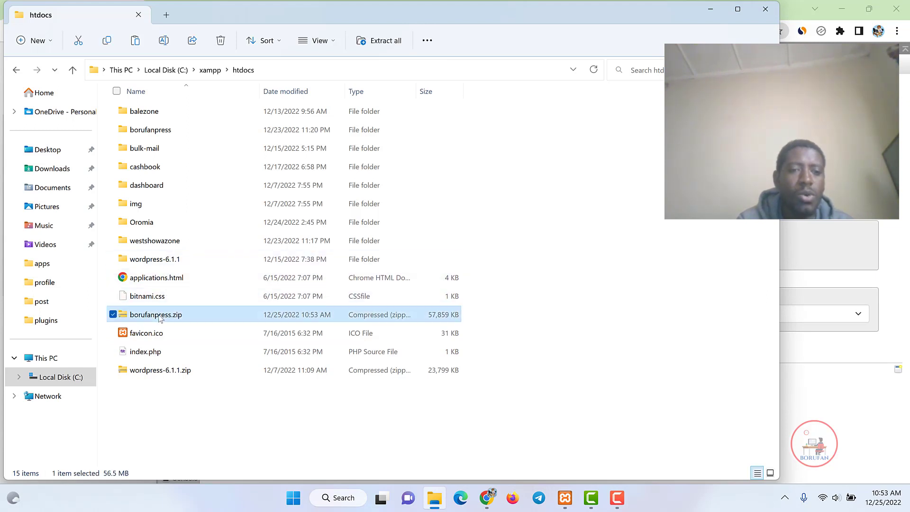
right_click(160, 319)
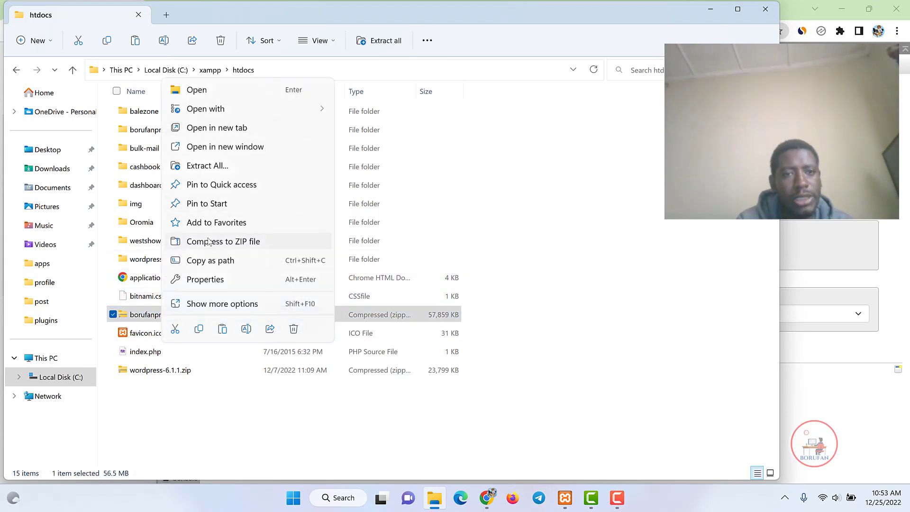
click(198, 330)
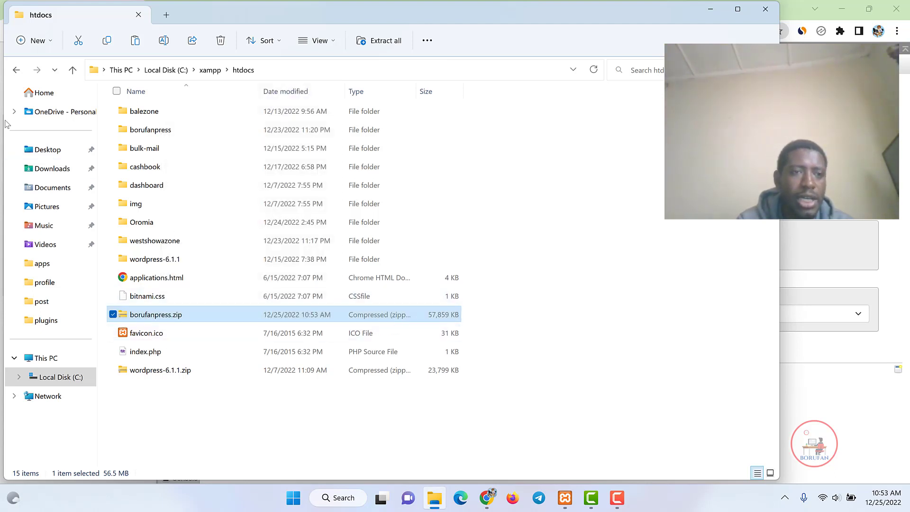
- Paste the copied borufanpress.zip archive into the Bakcup folder on the Desktop
click(48, 150)
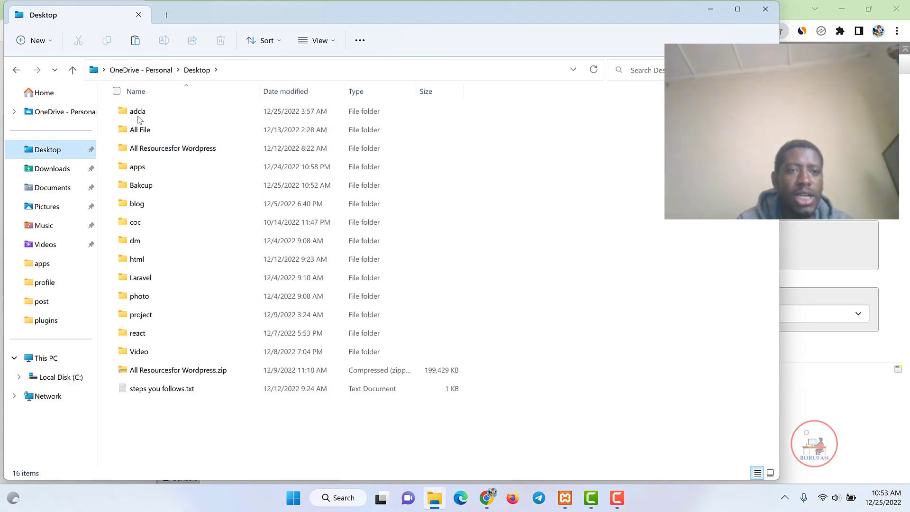
double_click(152, 185)
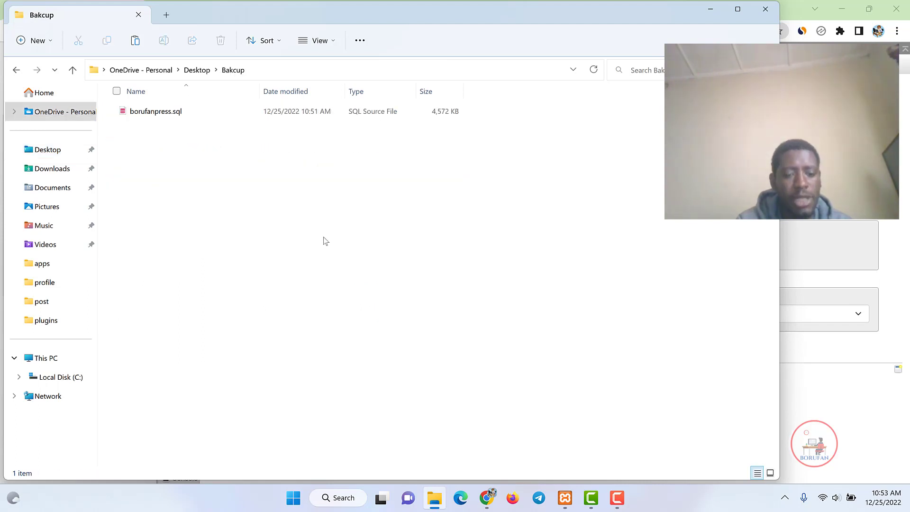
key(ctrl+v)
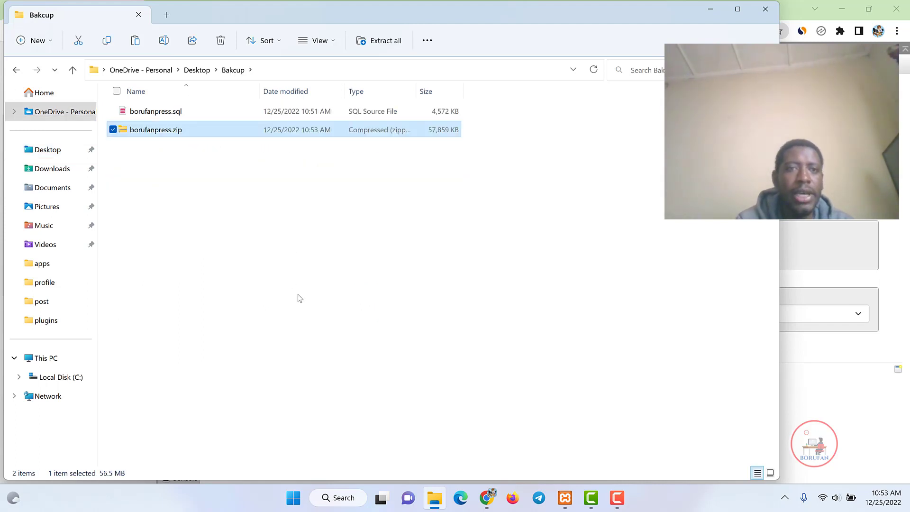
click(239, 238)
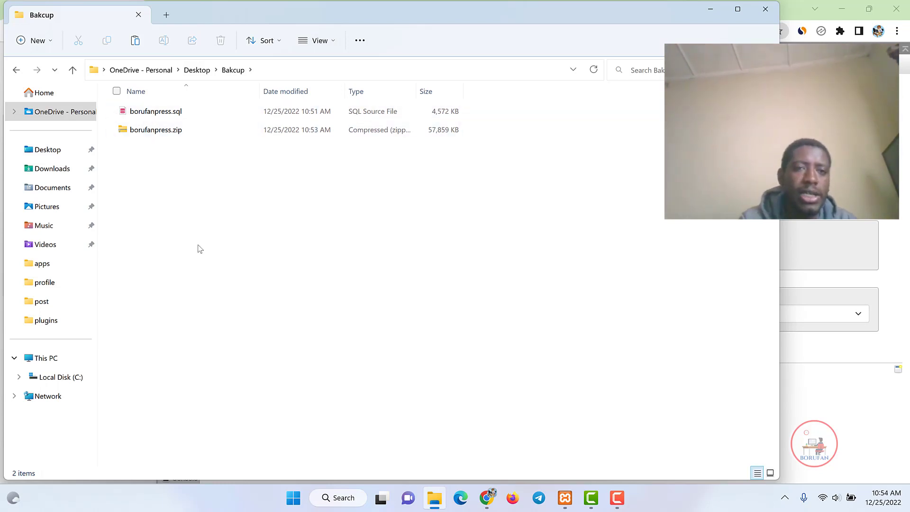
- Review the Bakcup folder on the Desktop and the SQL and ZIP files inside it
click(197, 70)
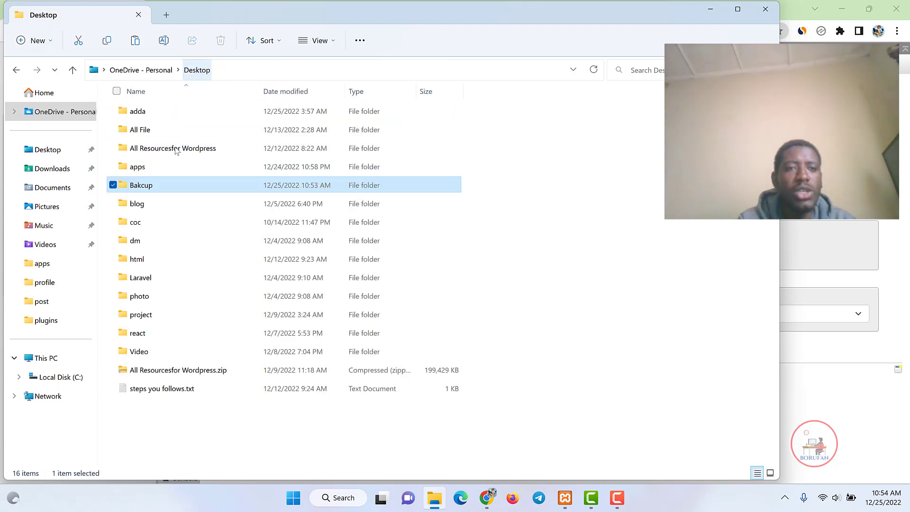
right_click(165, 190)
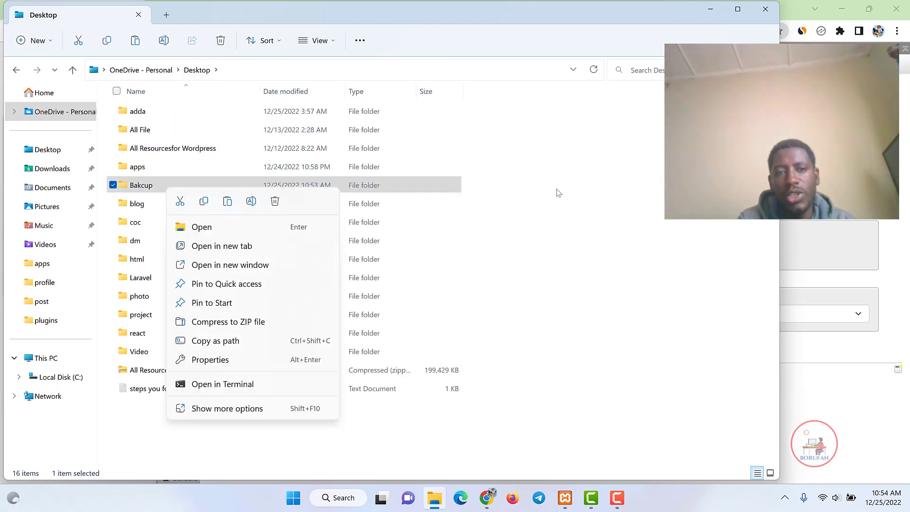
click(170, 207)
click(142, 189)
double_click(150, 184)
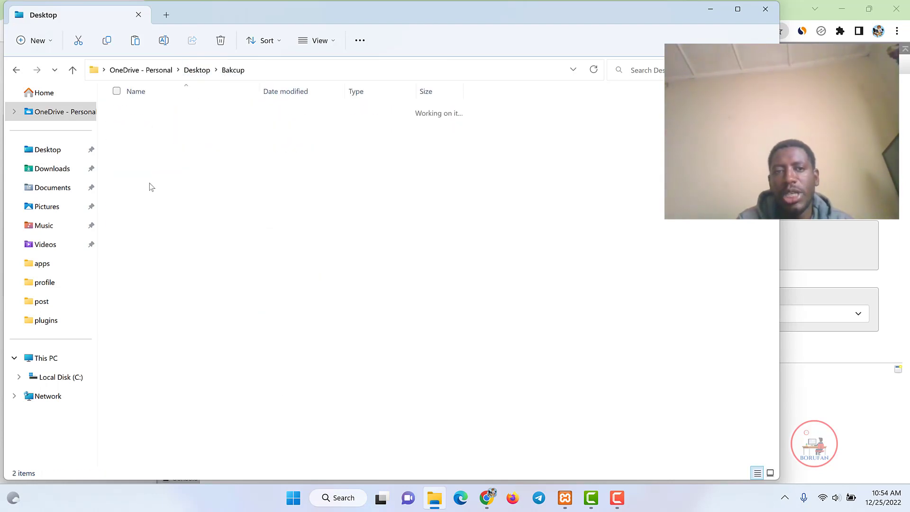
drag(208, 183, 87, 84)
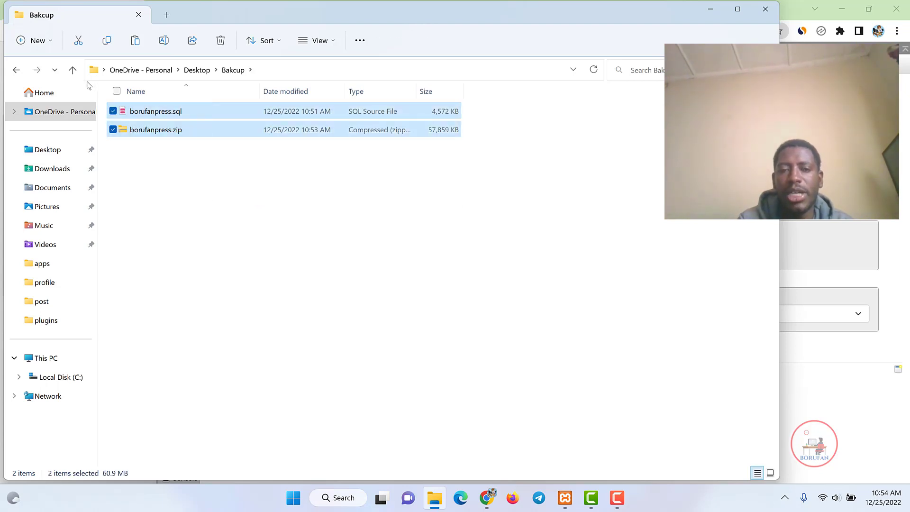
click(255, 199)
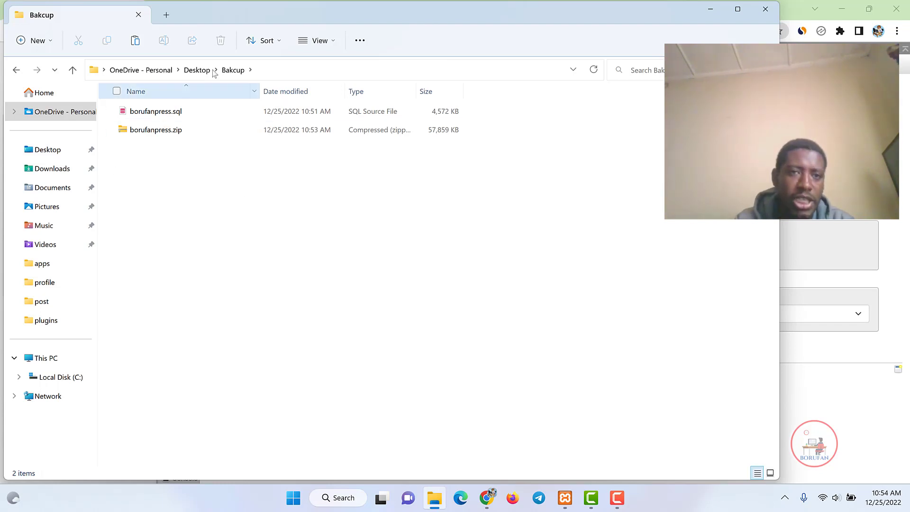
- Compress the Desktop's Bakcup folder to a ZIP file, keeping the name Bakcup.zip
click(197, 69)
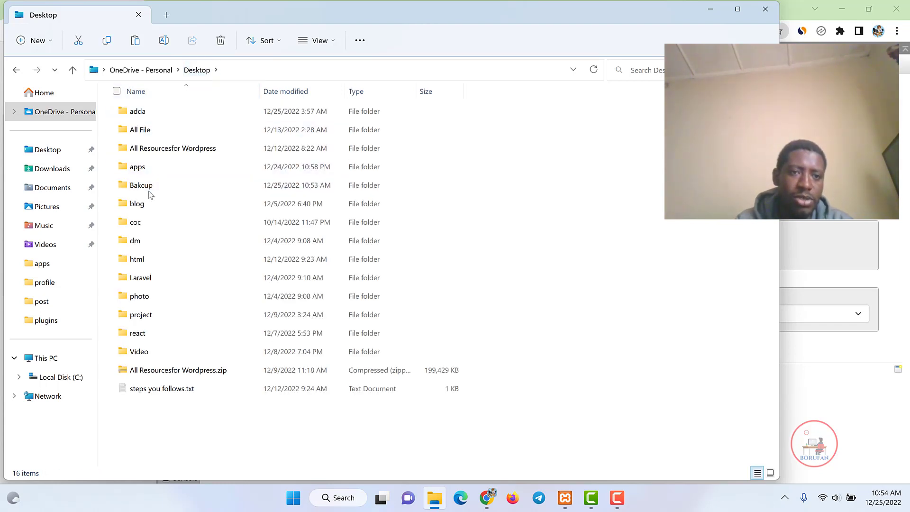
right_click(147, 188)
right_click(148, 189)
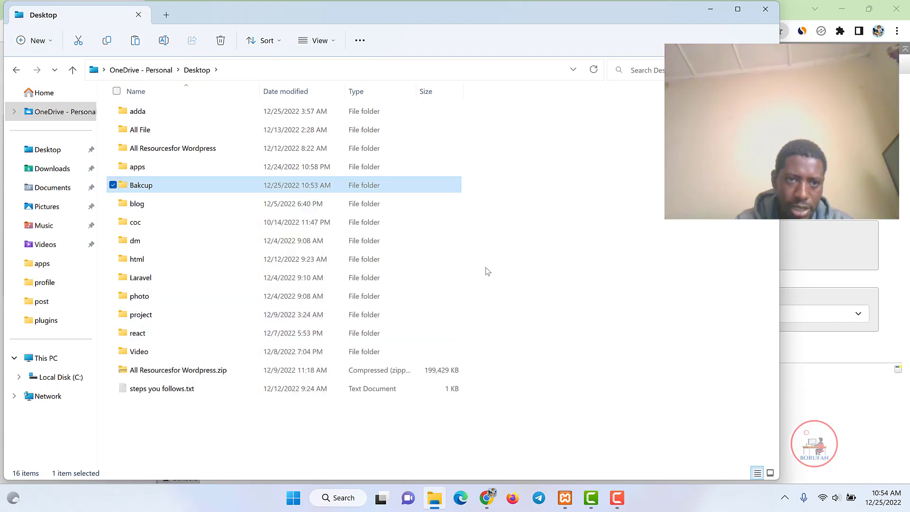
key(Return)
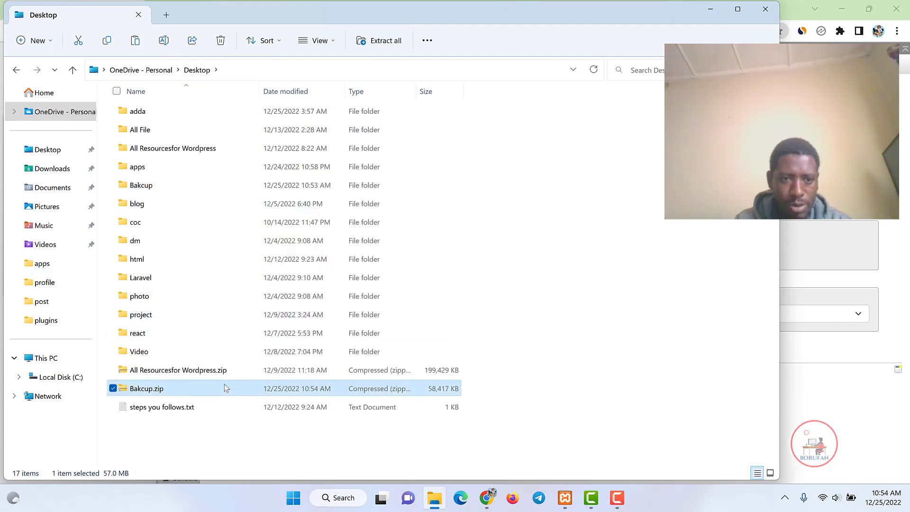
click(167, 391)
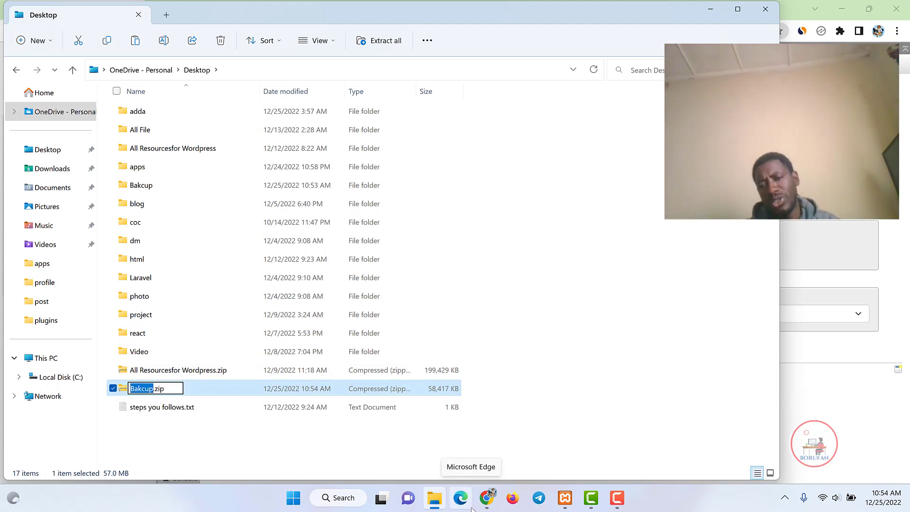
click(620, 397)
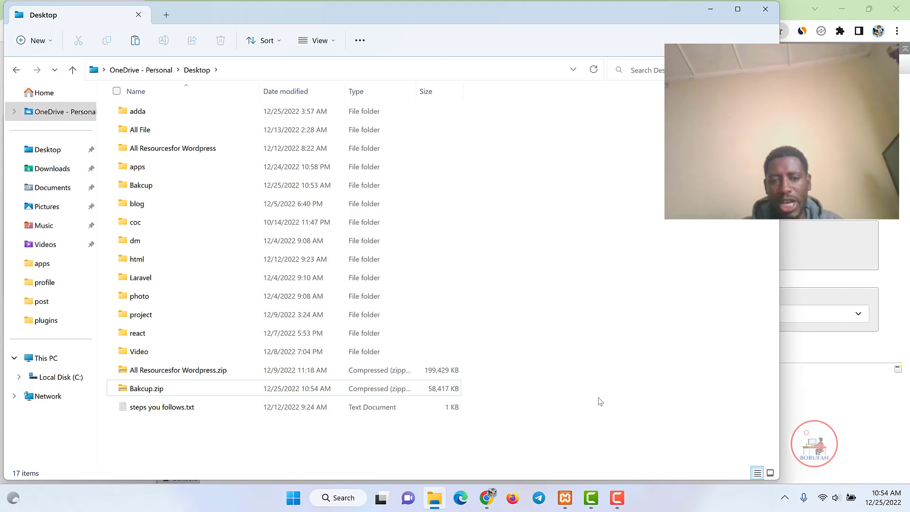
- Look through the Send to destinations available for Bakcup.zip
click(143, 389)
right_click(150, 388)
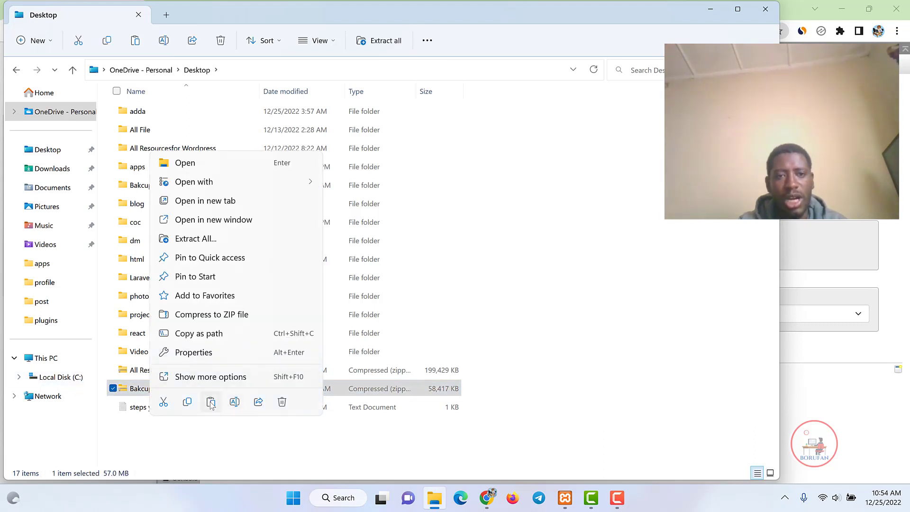
click(209, 377)
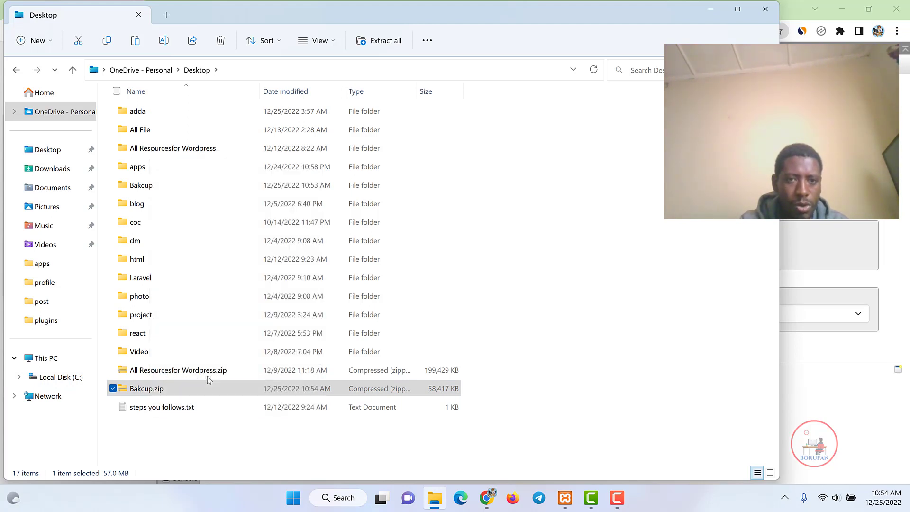
mouse_move(247, 260)
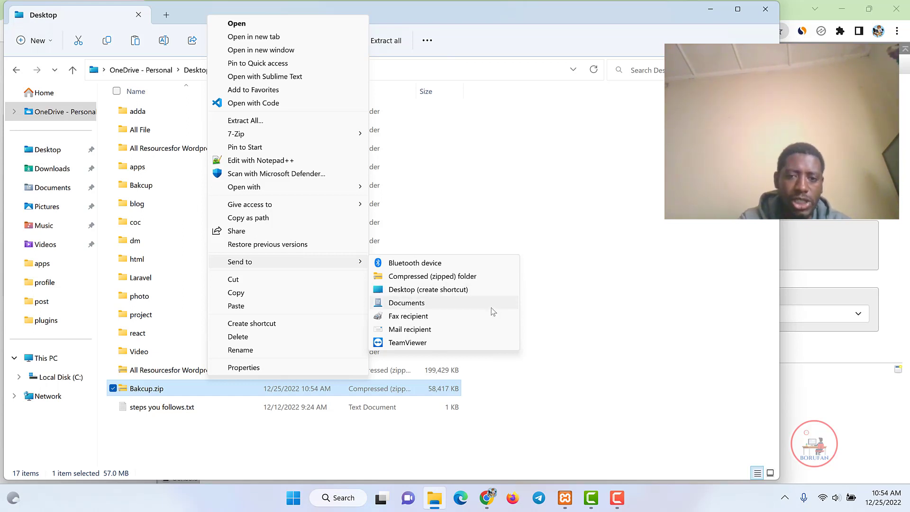
click(587, 294)
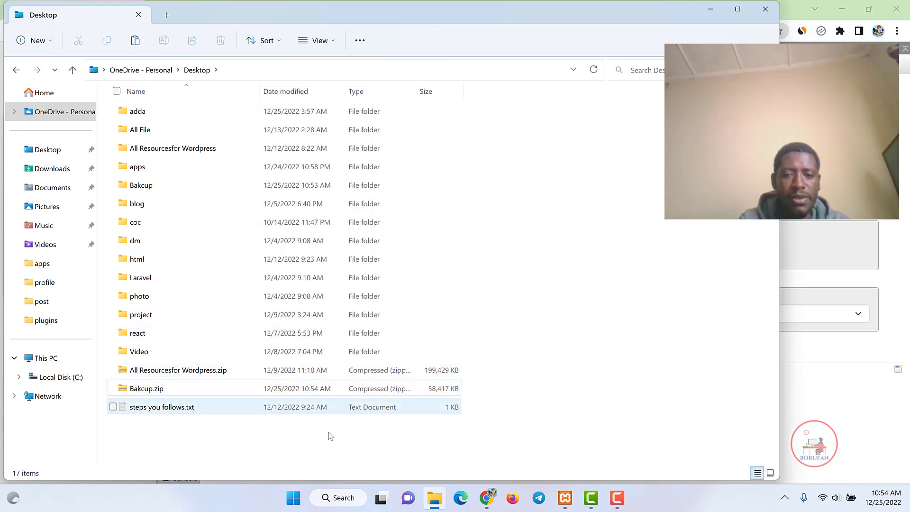
right_click(156, 389)
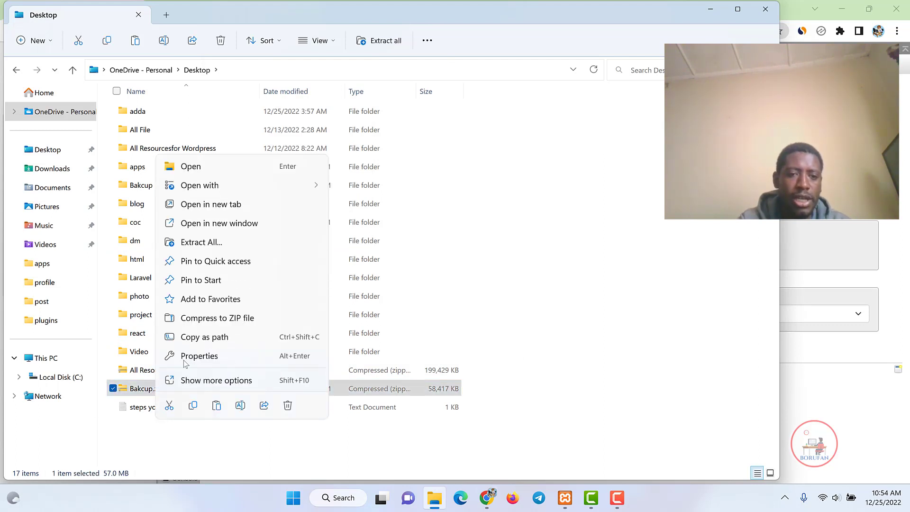
- Switch to Telegram, search for "save" and open the Saved Messages chat
click(546, 498)
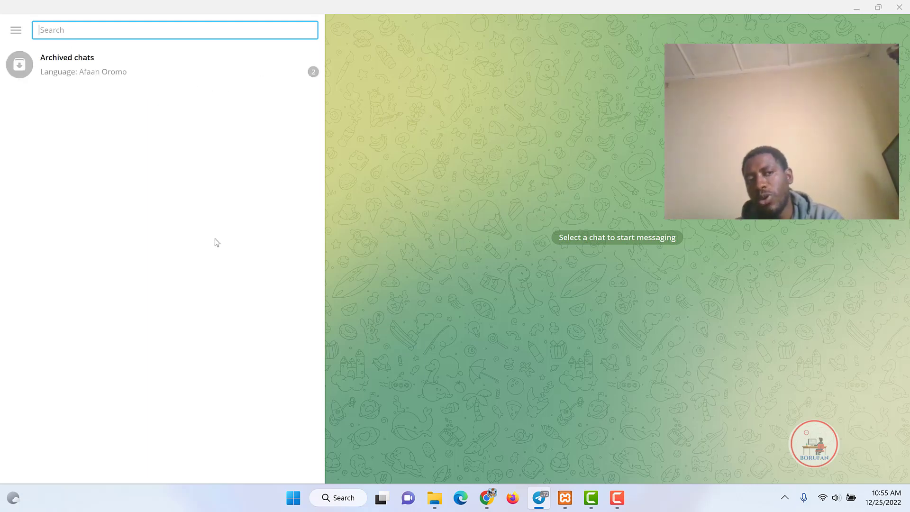
text(sa)
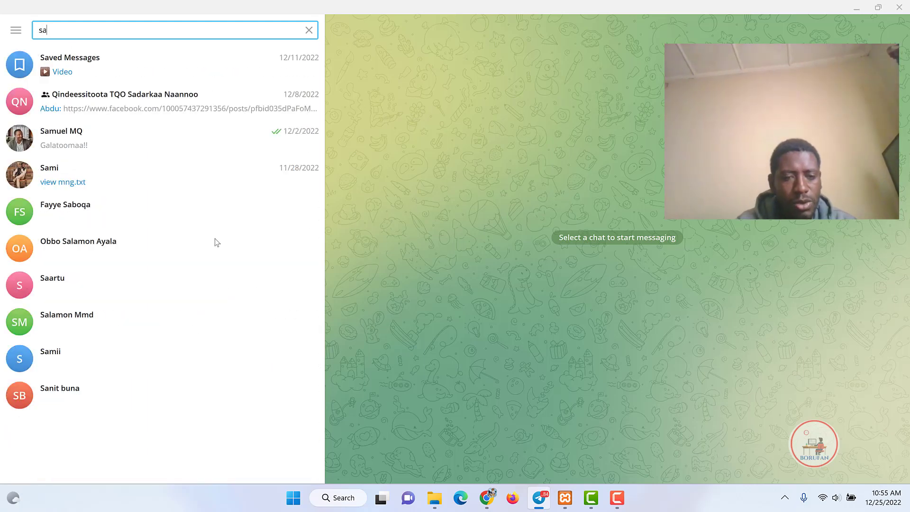
text(ve)
key(Return)
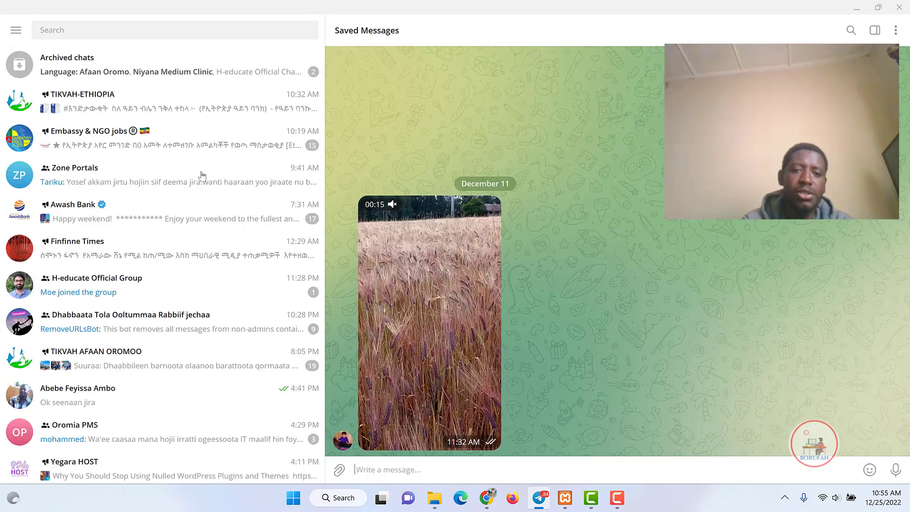
- Attach Bakcup.zip from the Desktop and send it to Saved Messages
click(340, 470)
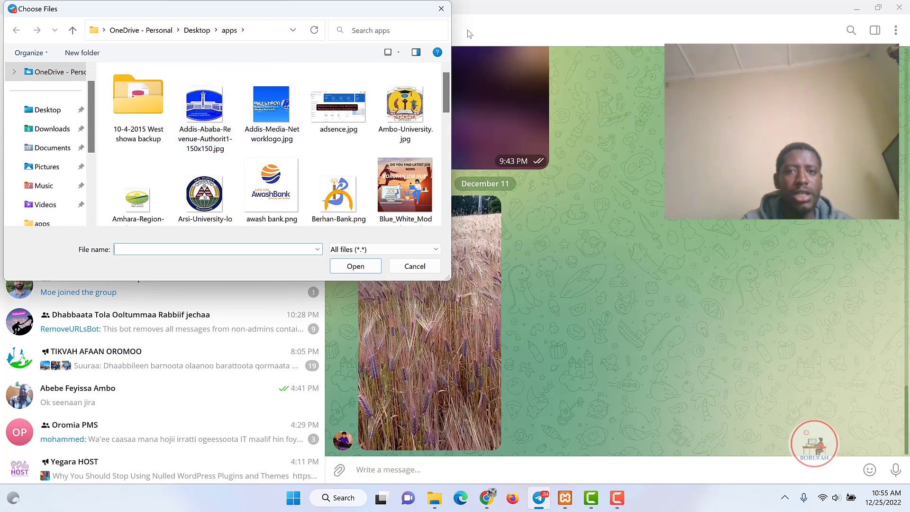
scroll(403, 109, down, 5)
click(60, 111)
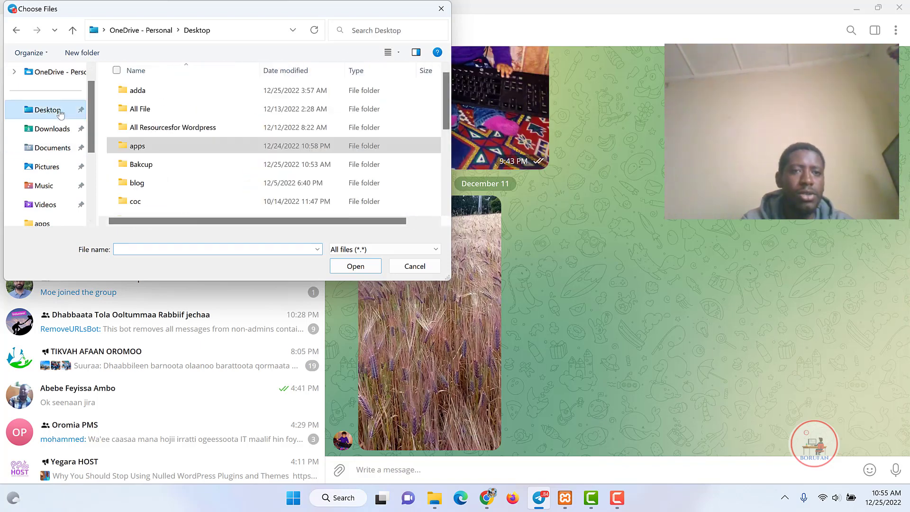
scroll(168, 166, down, 2)
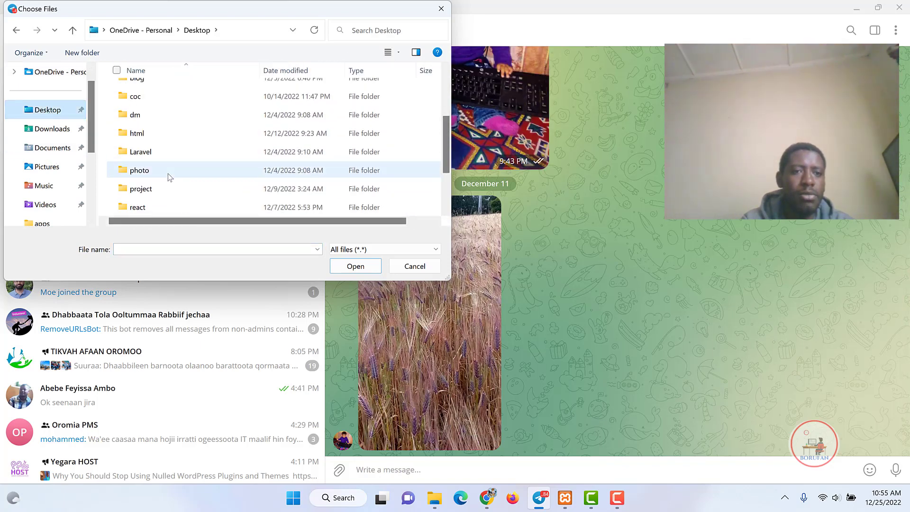
scroll(167, 173, down, 2)
click(162, 192)
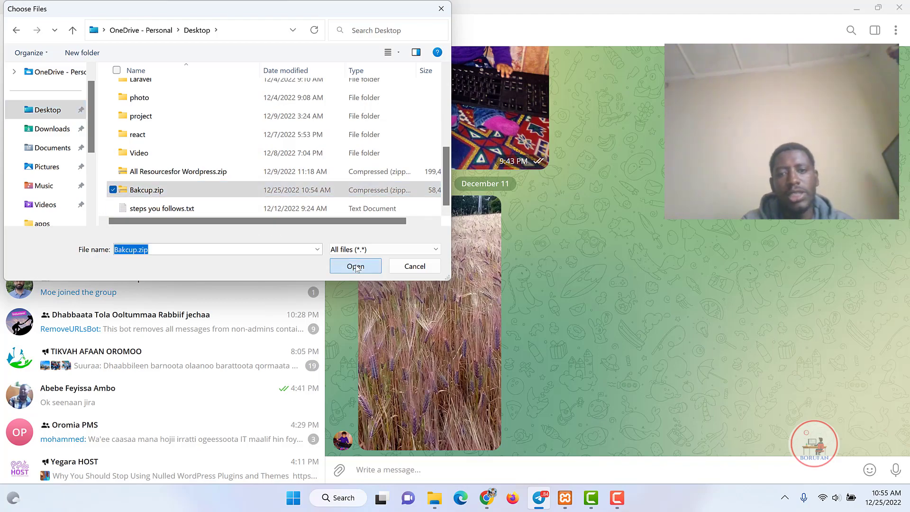
click(357, 267)
click(537, 290)
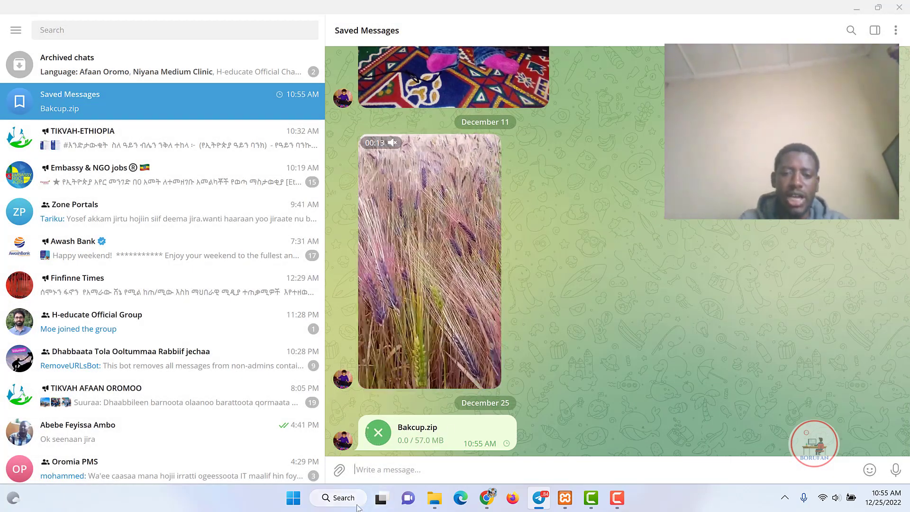
- Switch to File Explorer and copy Bakcup.zip from the Desktop
mouse_move(486, 498)
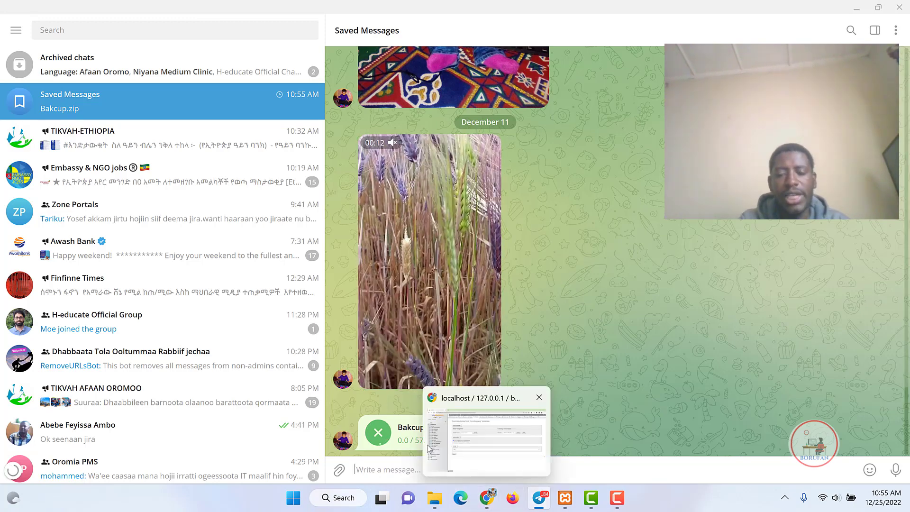
click(435, 497)
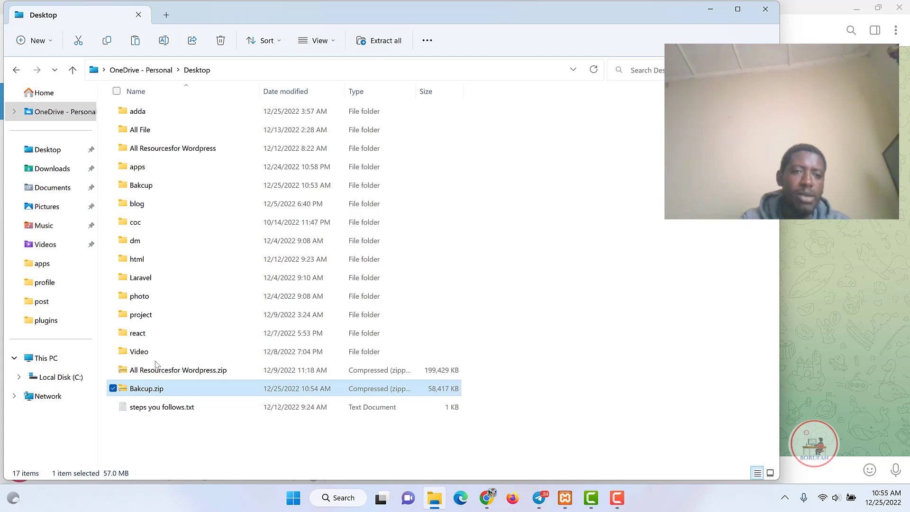
right_click(150, 388)
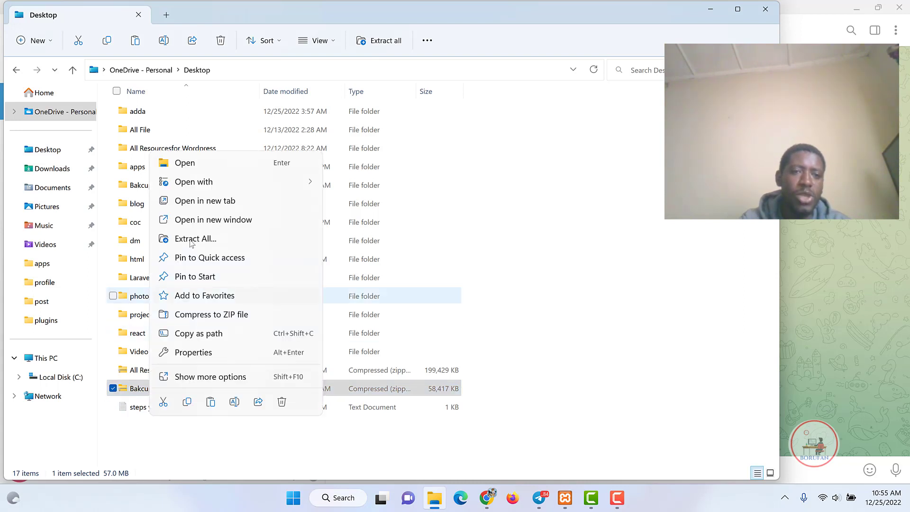
click(596, 281)
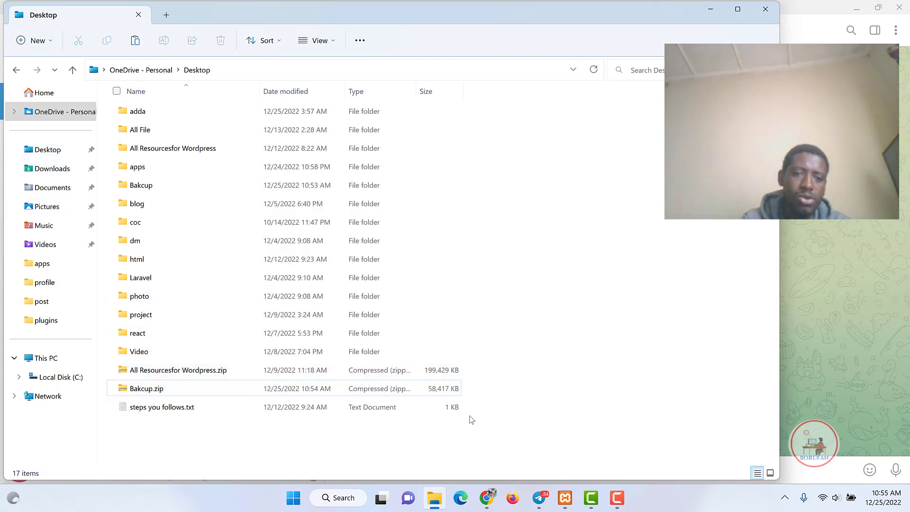
click(145, 391)
right_click(144, 394)
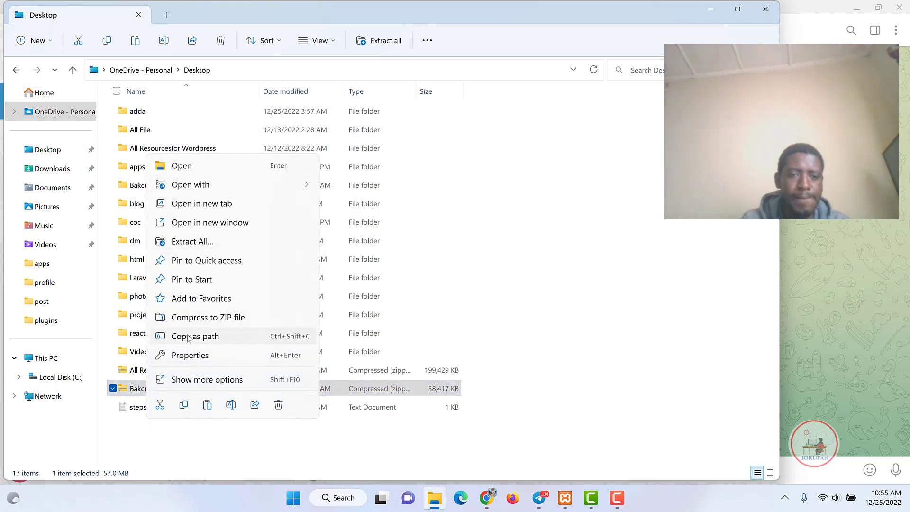
click(184, 405)
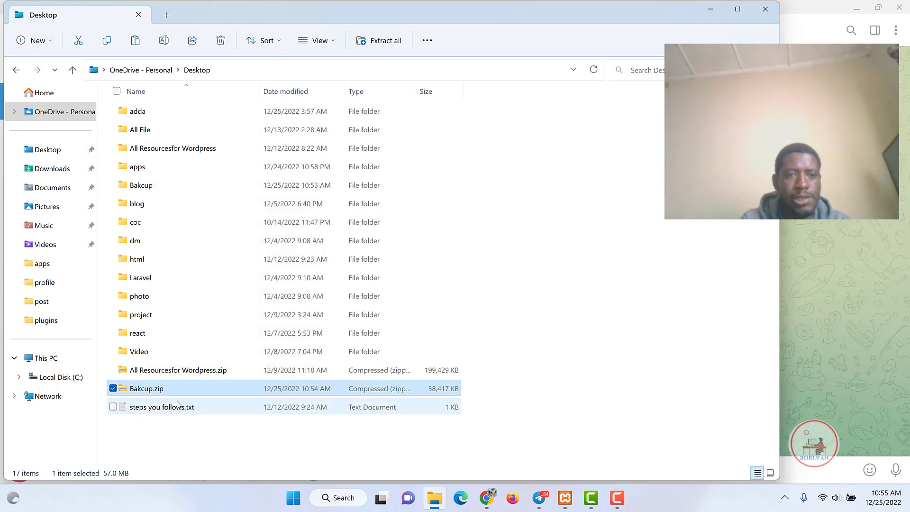
- Go to C:\xampp\htdocs and rename the borufanpress folder as borufanpress1
click(54, 379)
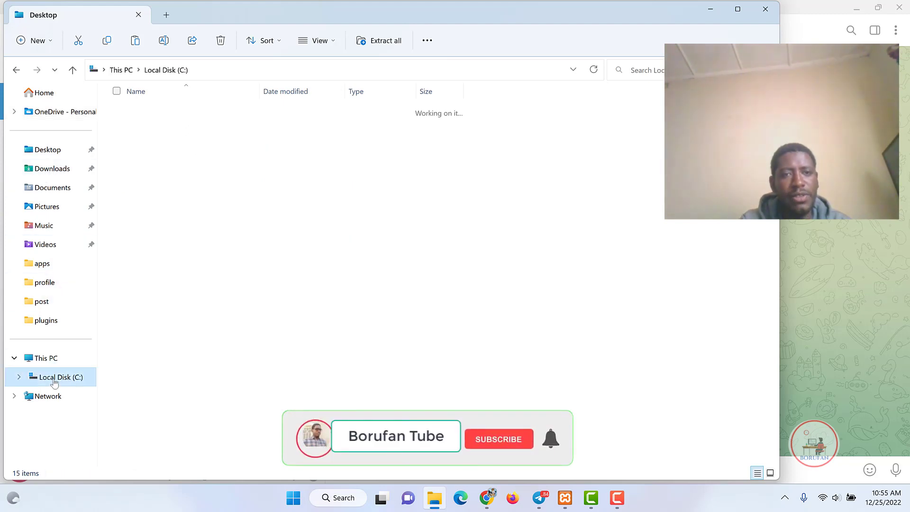
click(140, 358)
double_click(140, 359)
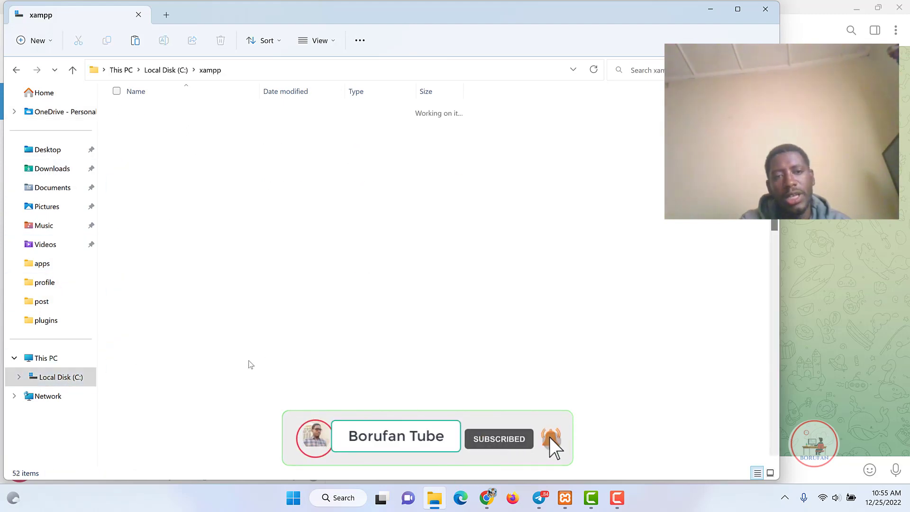
double_click(140, 204)
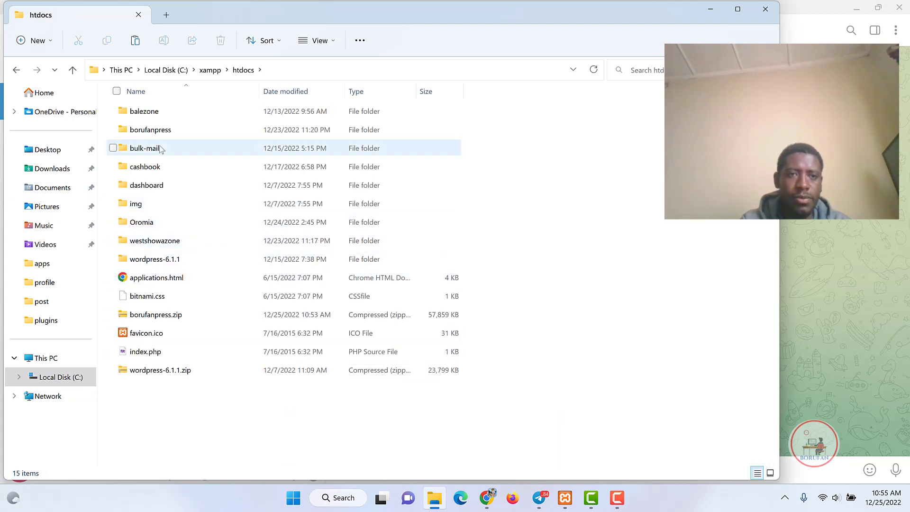
right_click(158, 130)
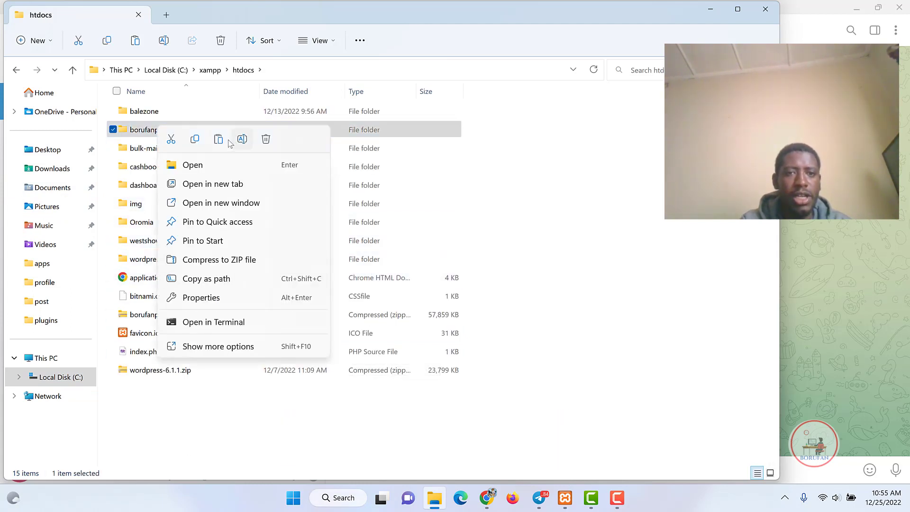
click(243, 139)
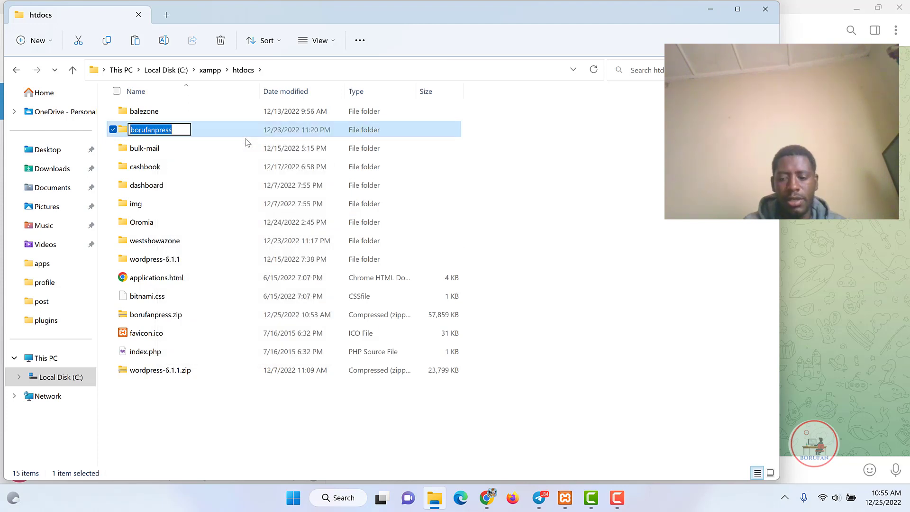
key(Right)
text(1)
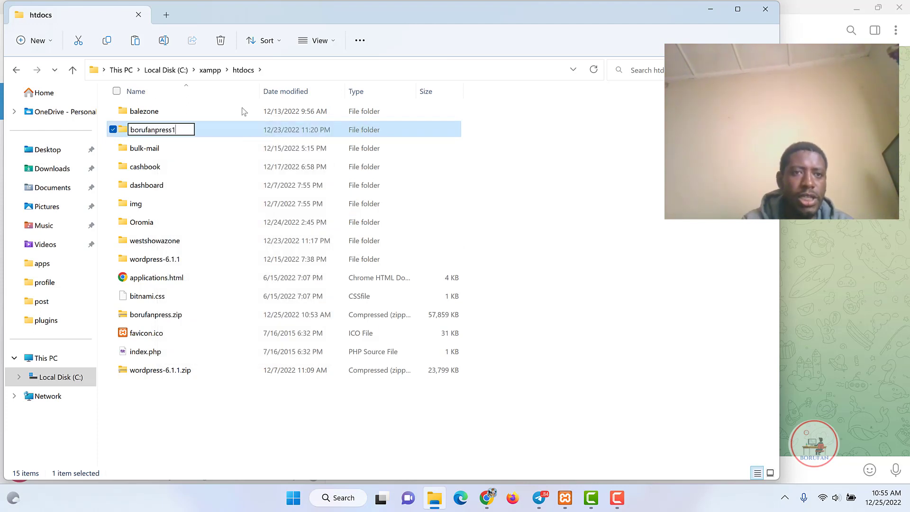
key(Return)
- Paste the copied Bakcup.zip into the htdocs folder
click(532, 275)
right_click(580, 391)
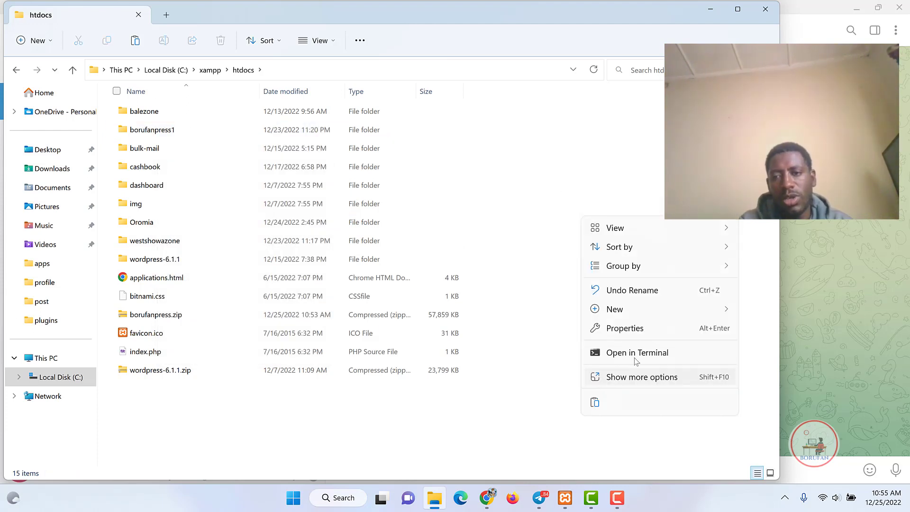
click(595, 403)
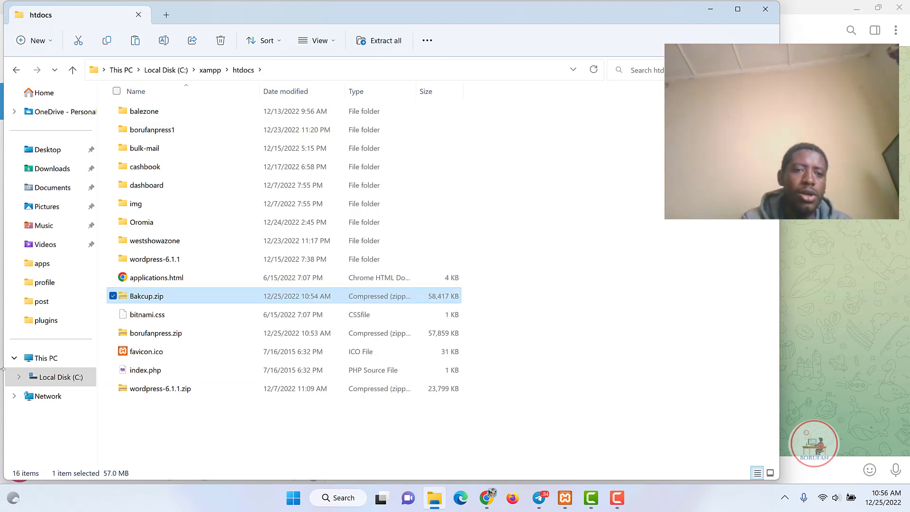
- Extract Bakcup.zip within htdocs to the suggested destination and close the window that shows the extracted files
right_click(170, 300)
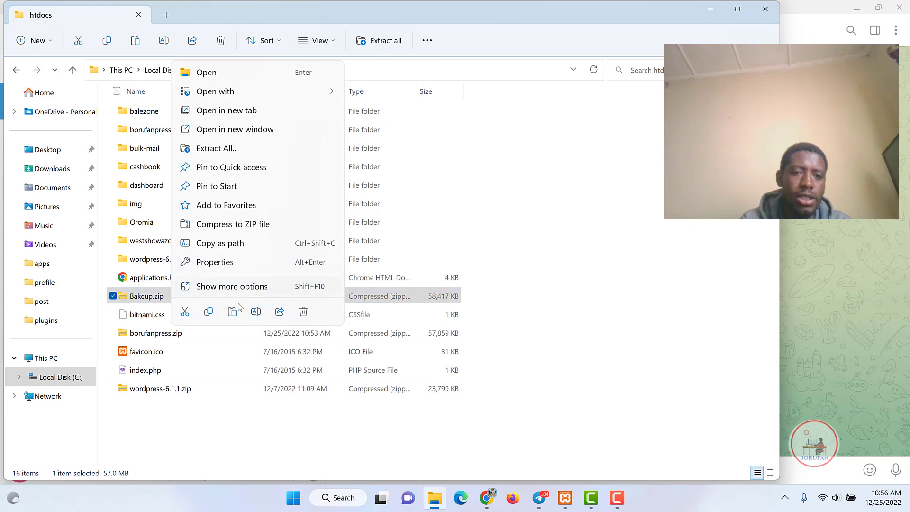
click(620, 305)
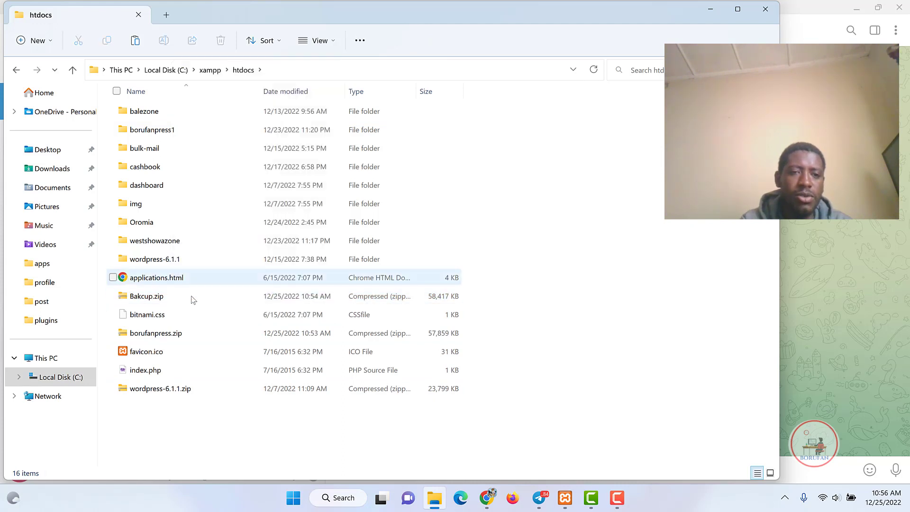
click(158, 297)
key(shift+F10)
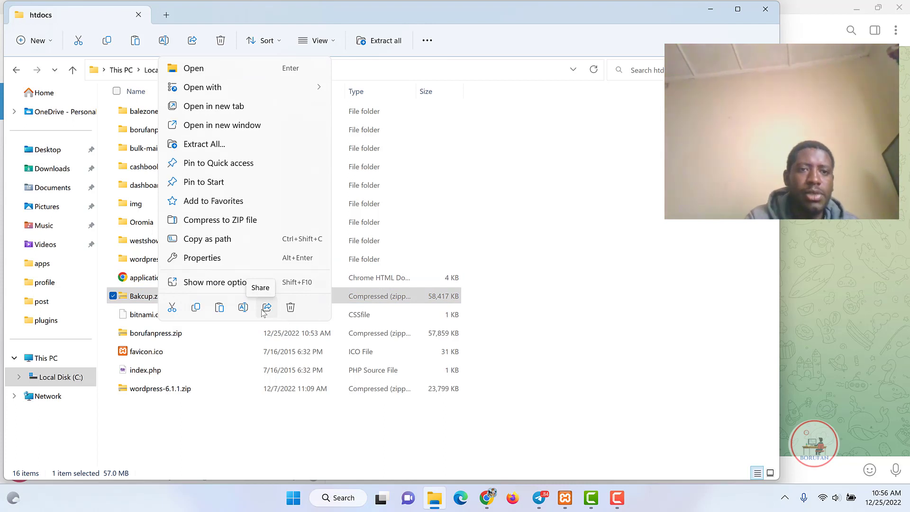
click(205, 144)
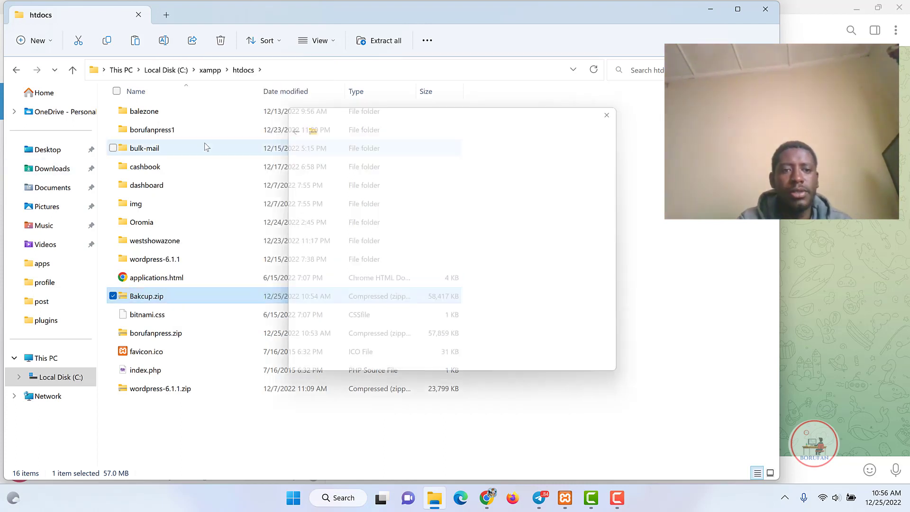
click(566, 369)
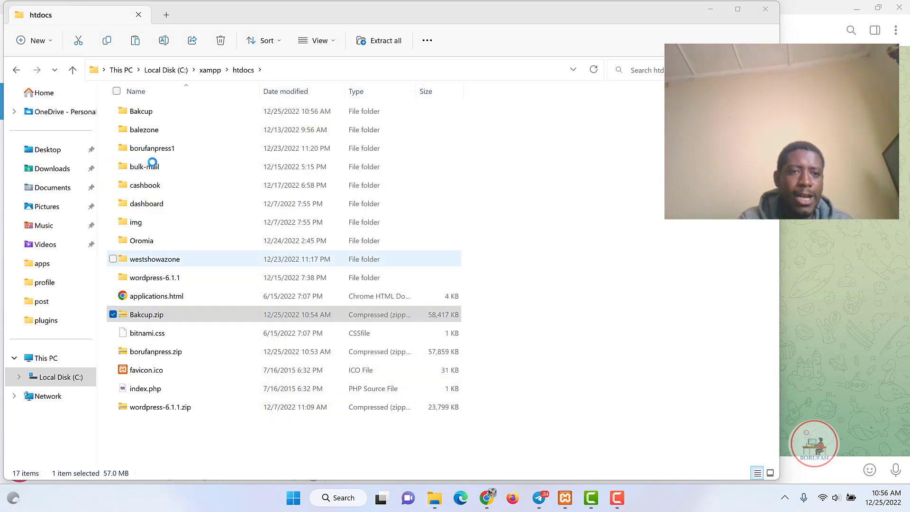
click(765, 9)
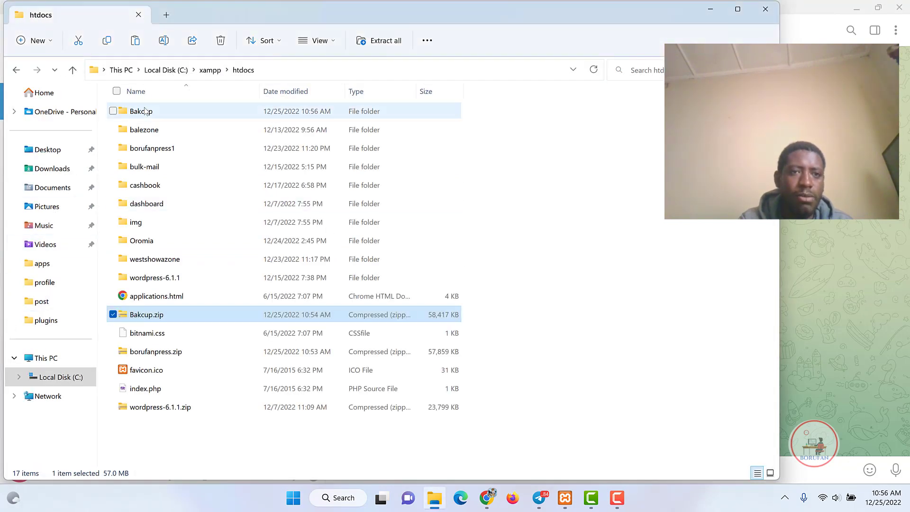
- Open the inner Bakcup folder of the extracted backup, extract borufanpress.zip there and select borufanpress.sql
double_click(124, 114)
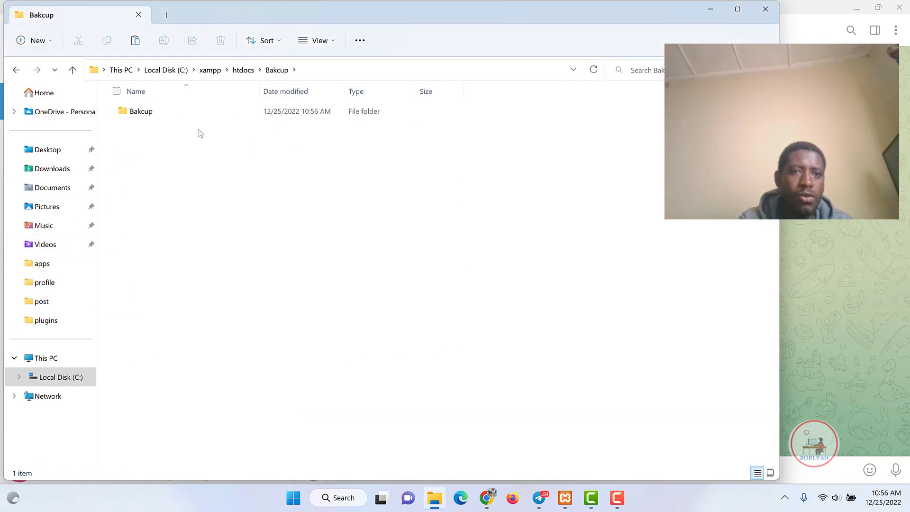
double_click(145, 110)
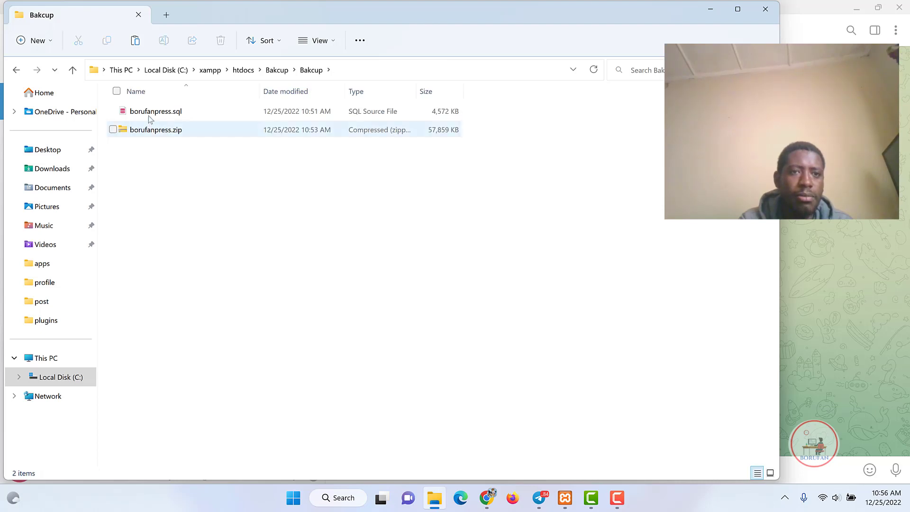
click(149, 115)
click(150, 132)
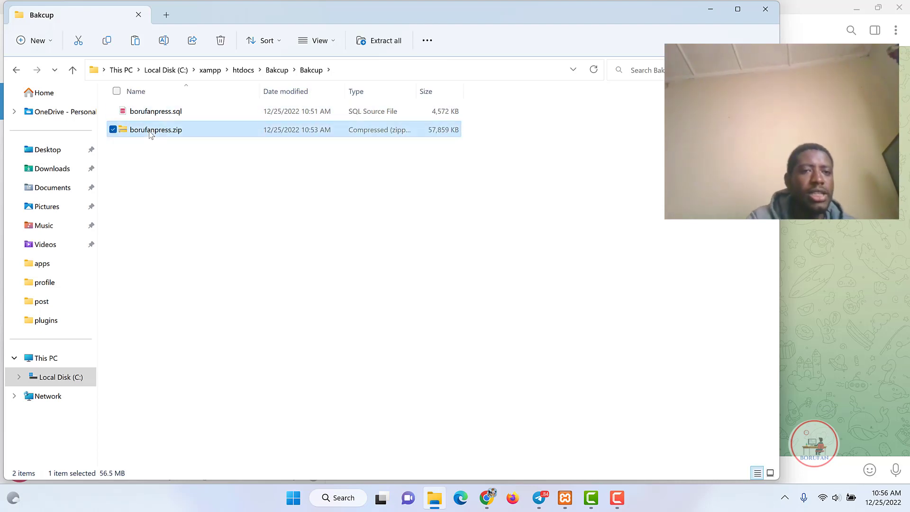
right_click(151, 135)
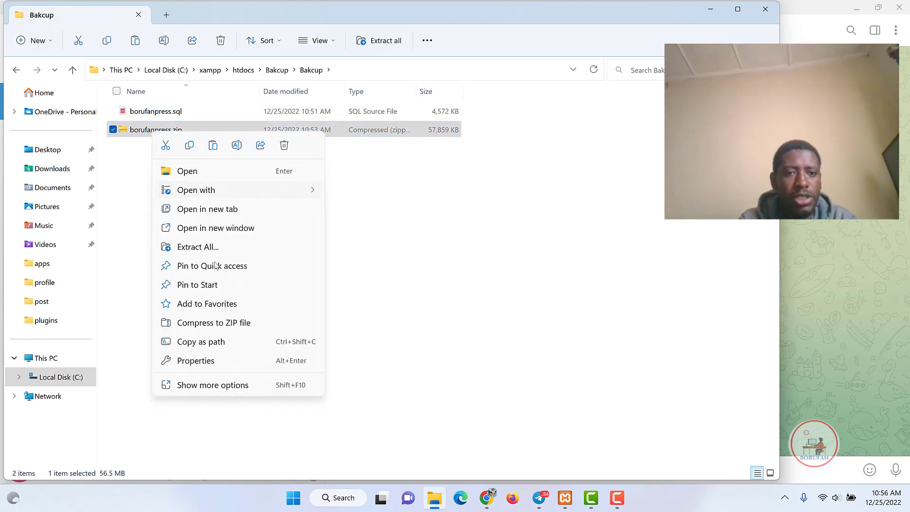
click(202, 247)
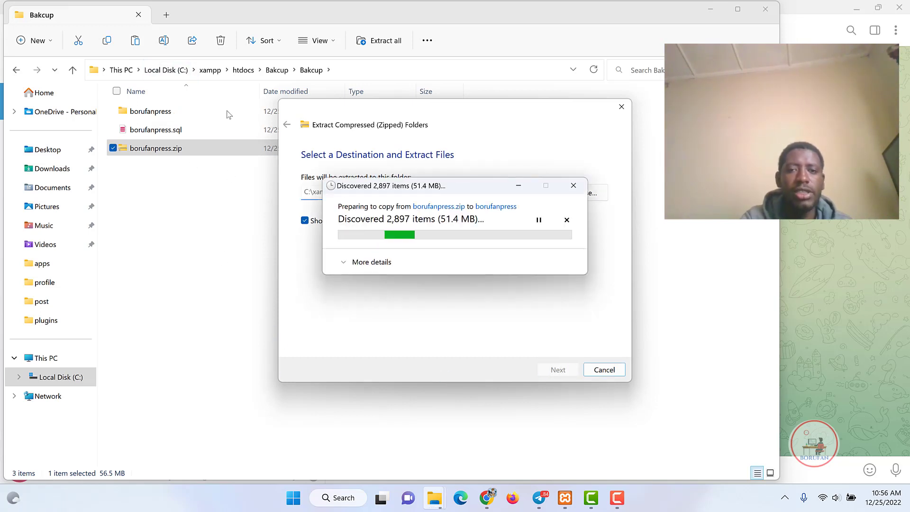
click(157, 130)
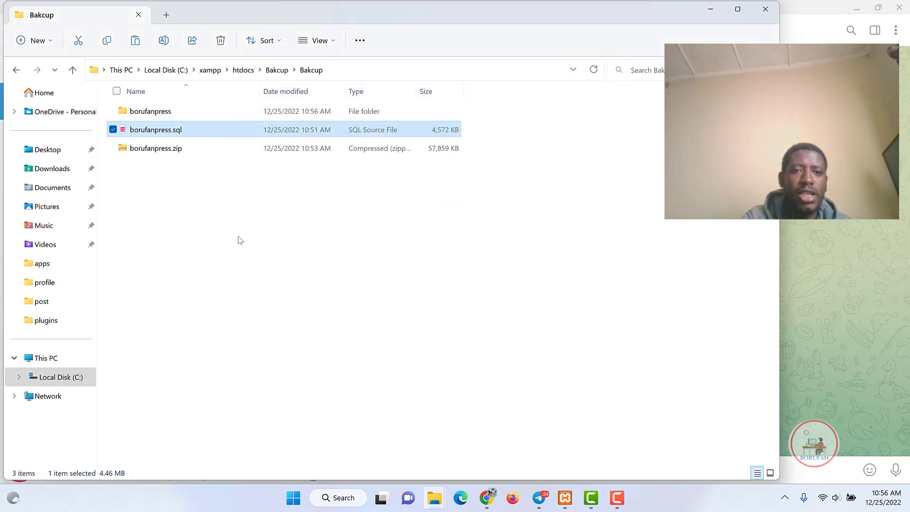
- Switch to phpMyAdmin in Chrome and create a new database named bfpress
click(488, 498)
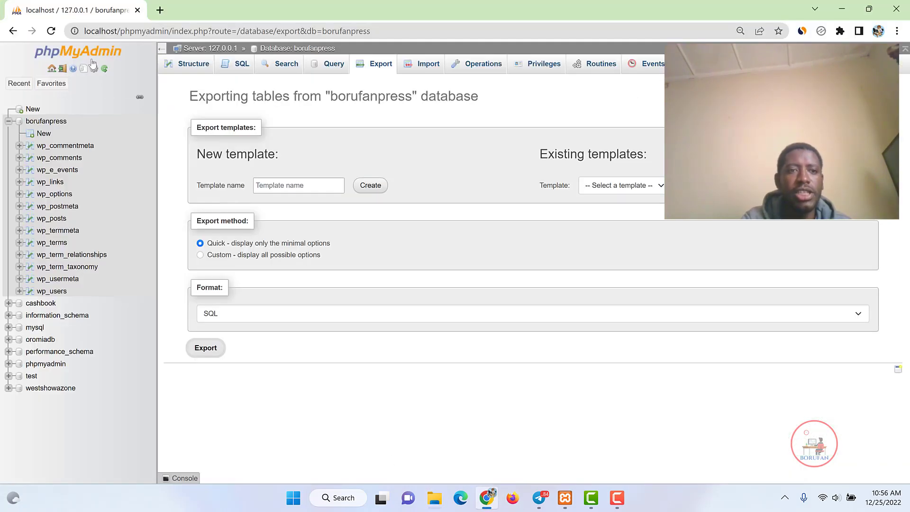
click(28, 122)
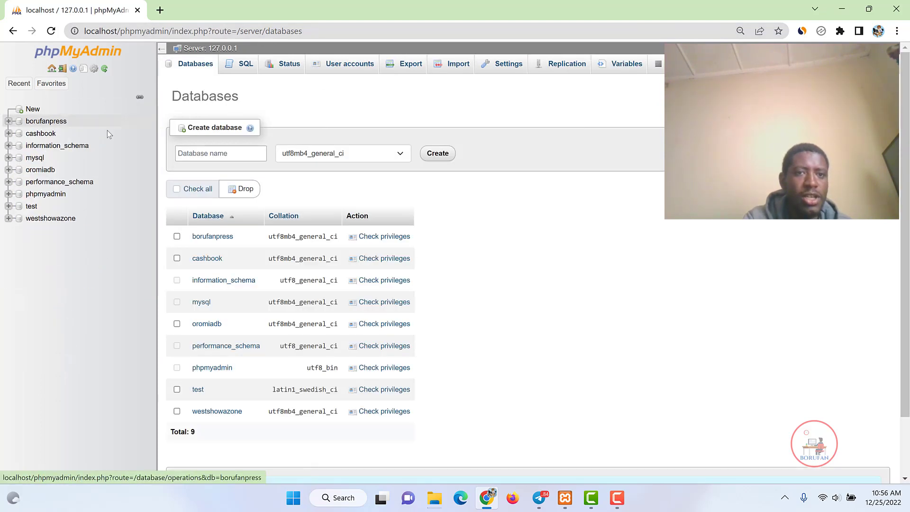
click(207, 150)
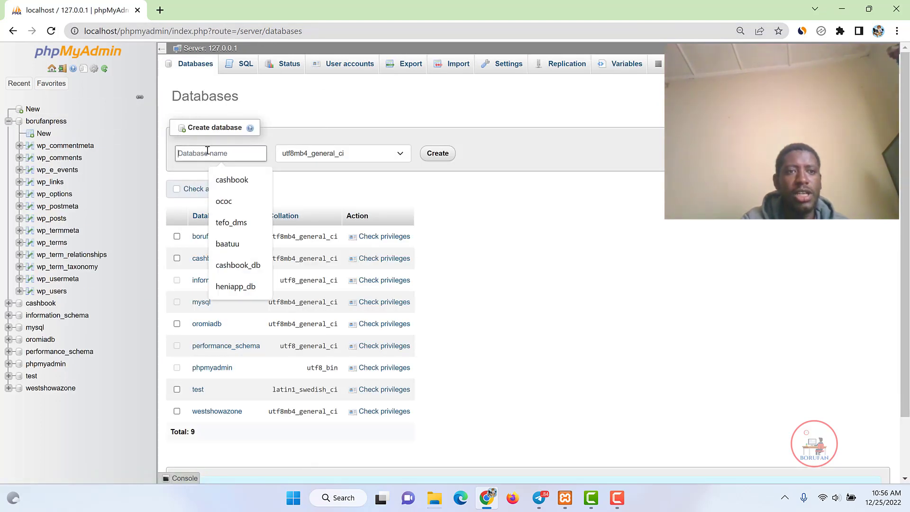
click(11, 121)
click(219, 157)
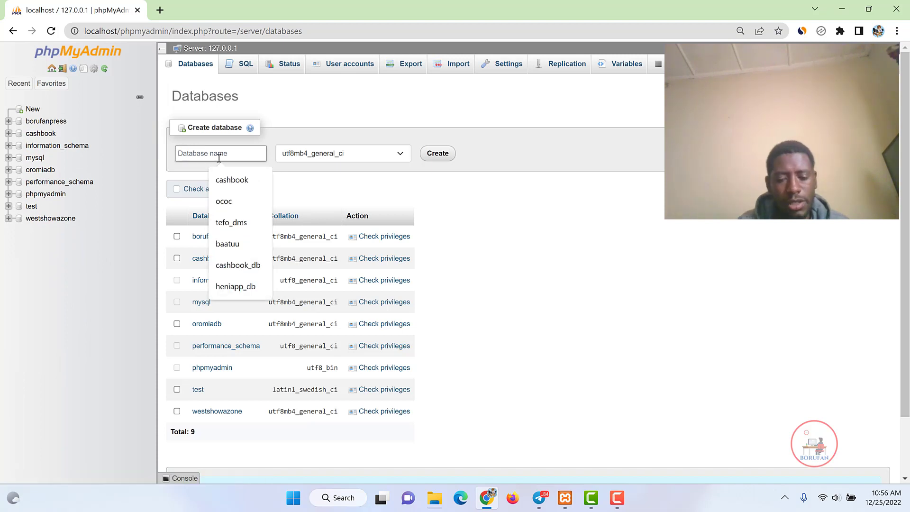
text(bo)
key(BackSpace)
key(BackSpace)
text(bf)
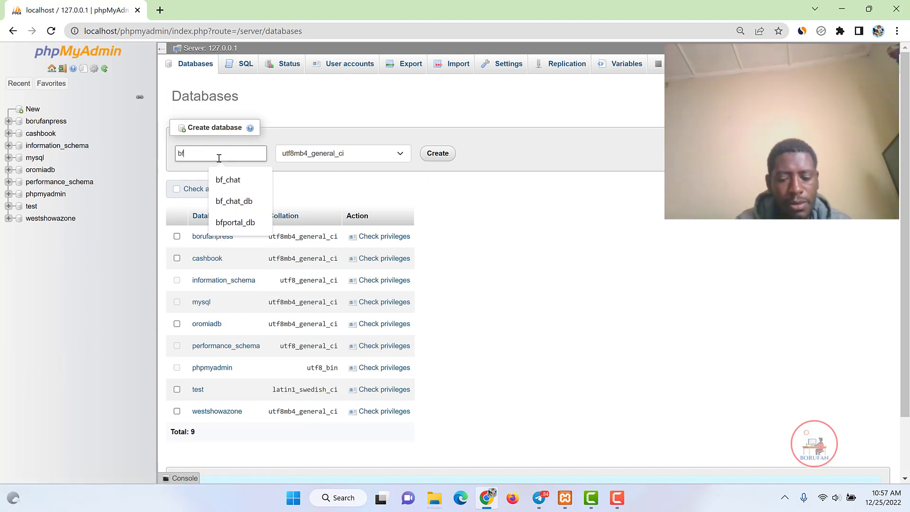
text(press)
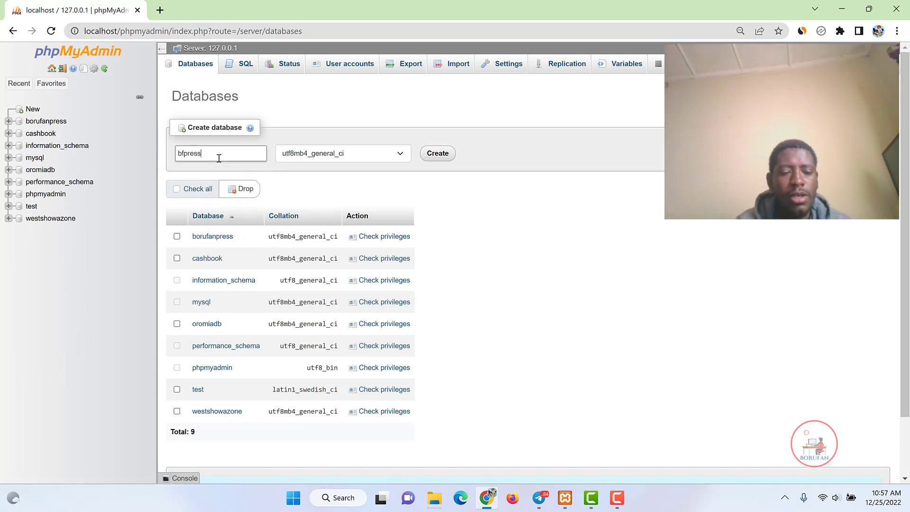
key(Return)
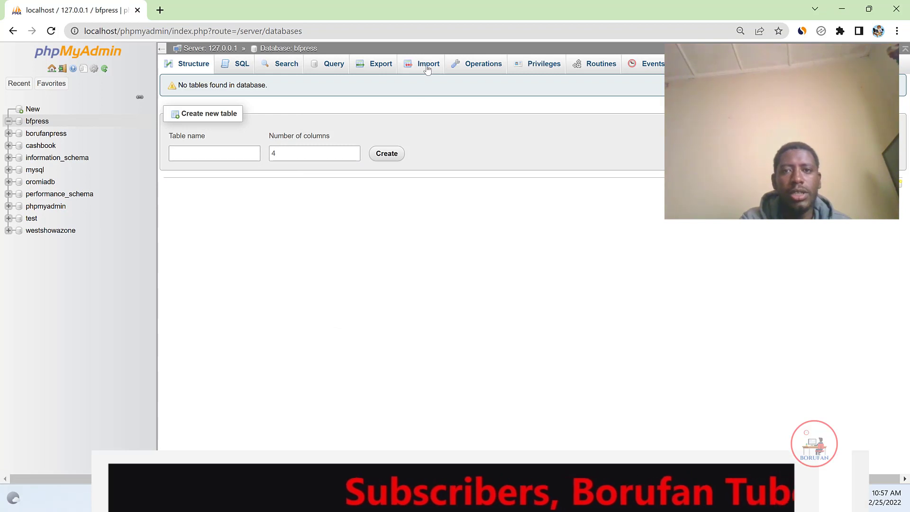
- Choose borufanpress.sql from C:\xampp\htdocs\Bakcup\Bakcup as the file to import into the bfpress database
click(428, 67)
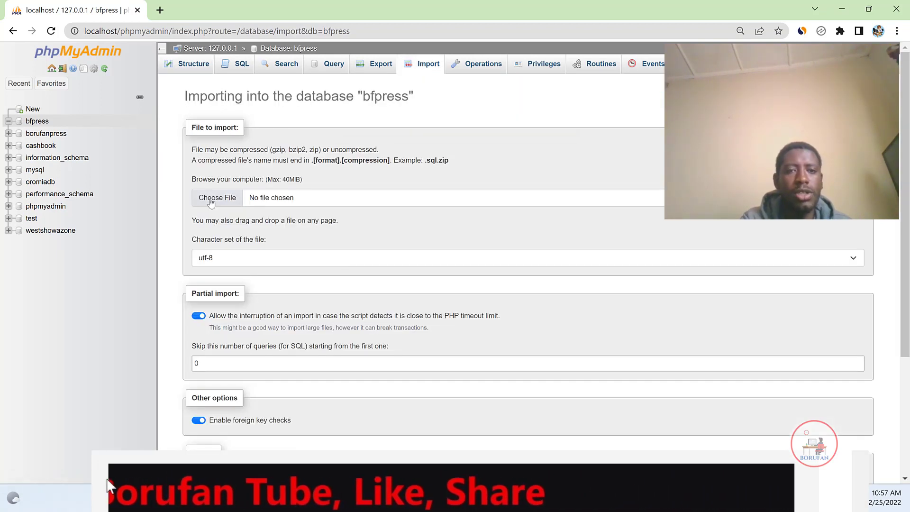
click(211, 200)
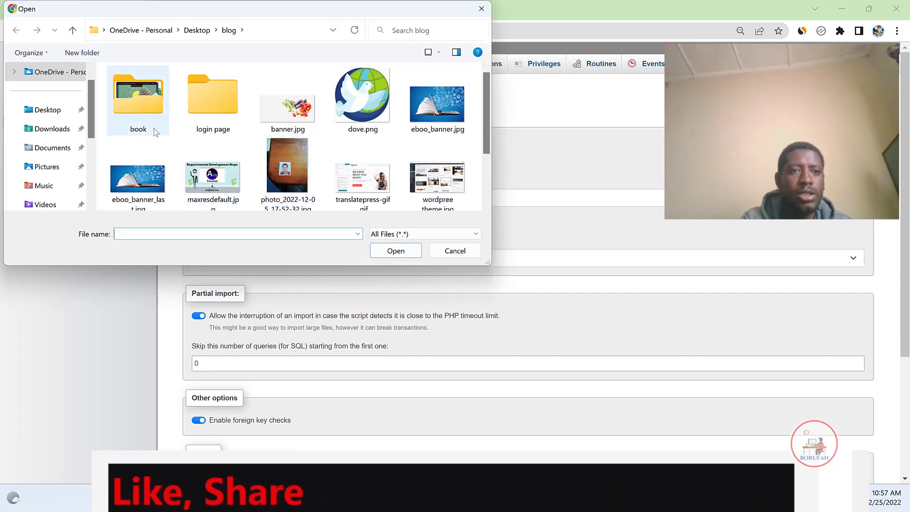
scroll(51, 203, down, 1)
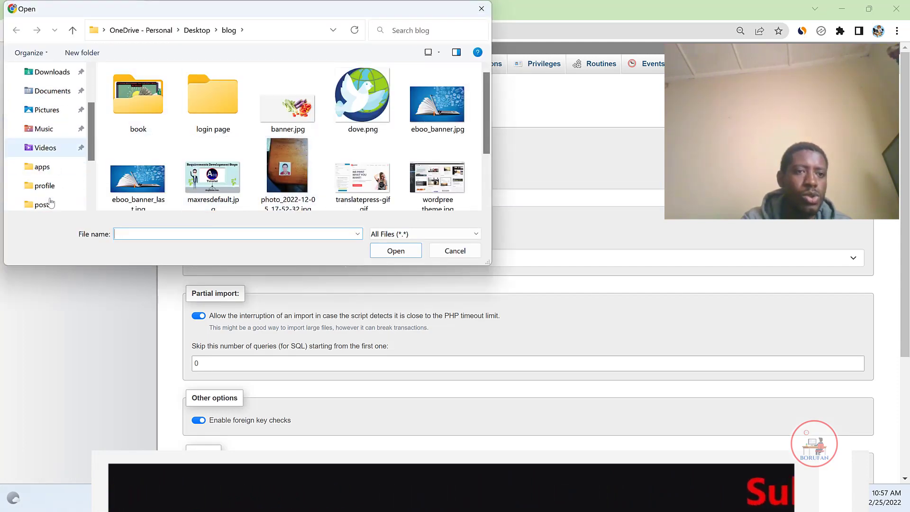
scroll(47, 180, down, 1)
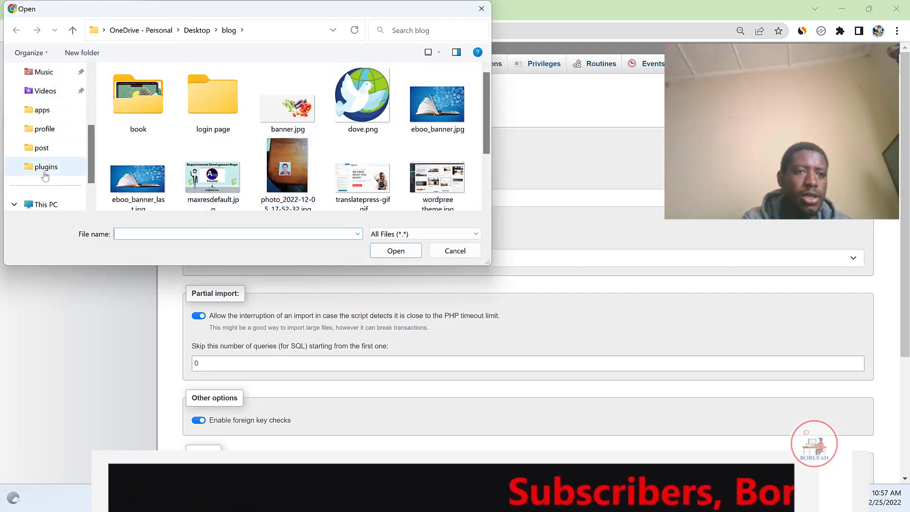
scroll(52, 180, down, 3)
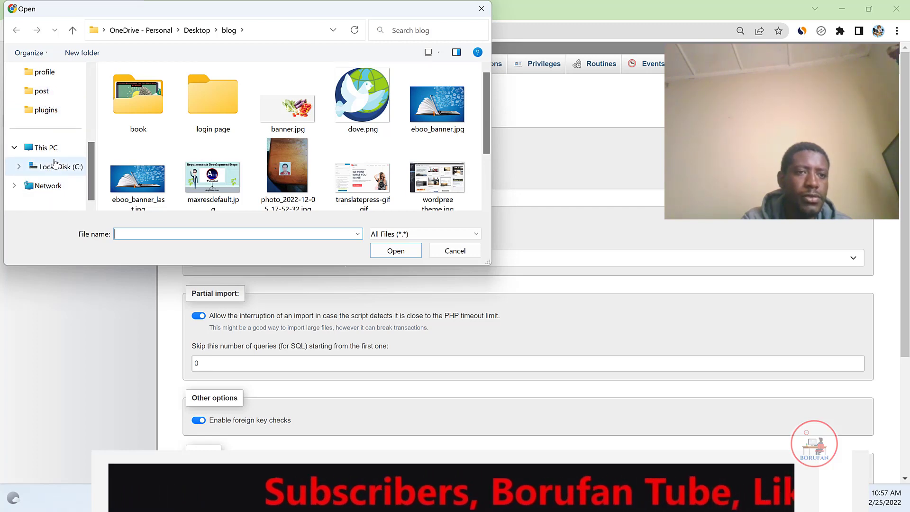
click(55, 166)
scroll(146, 181, down, 3)
double_click(146, 189)
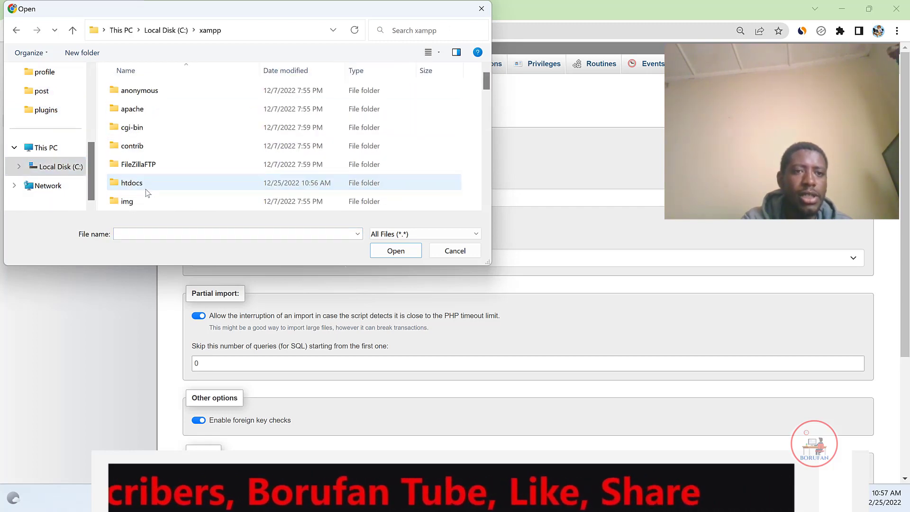
double_click(144, 184)
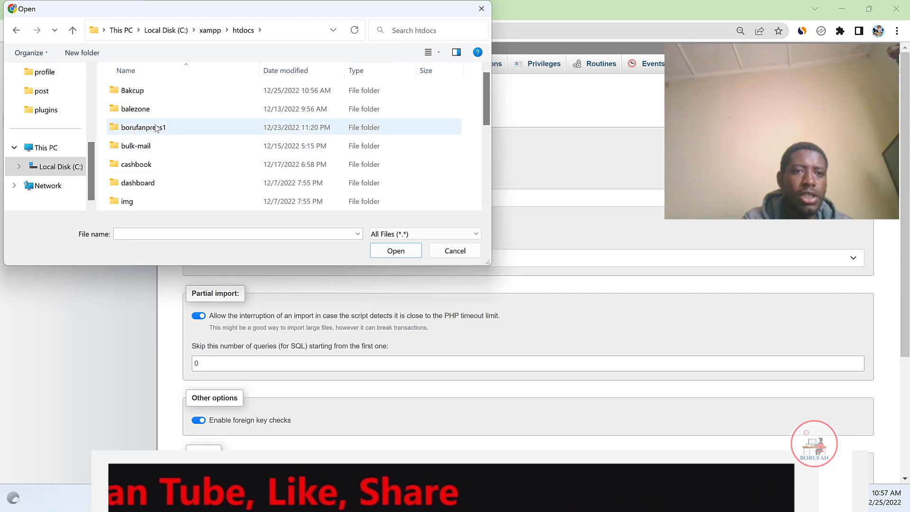
double_click(137, 91)
double_click(142, 93)
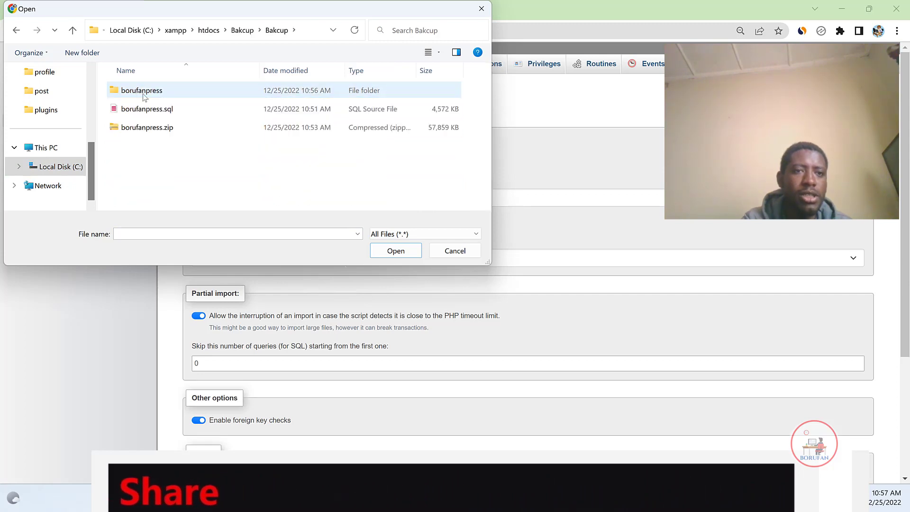
double_click(144, 109)
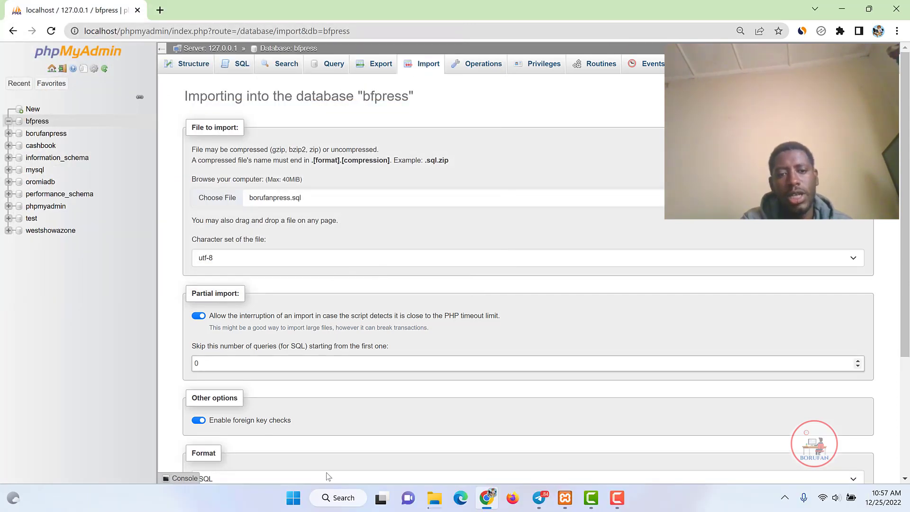
- Run the import into bfpress and check the progress of the borufanpress.zip extraction
scroll(327, 477, down, 4)
click(199, 450)
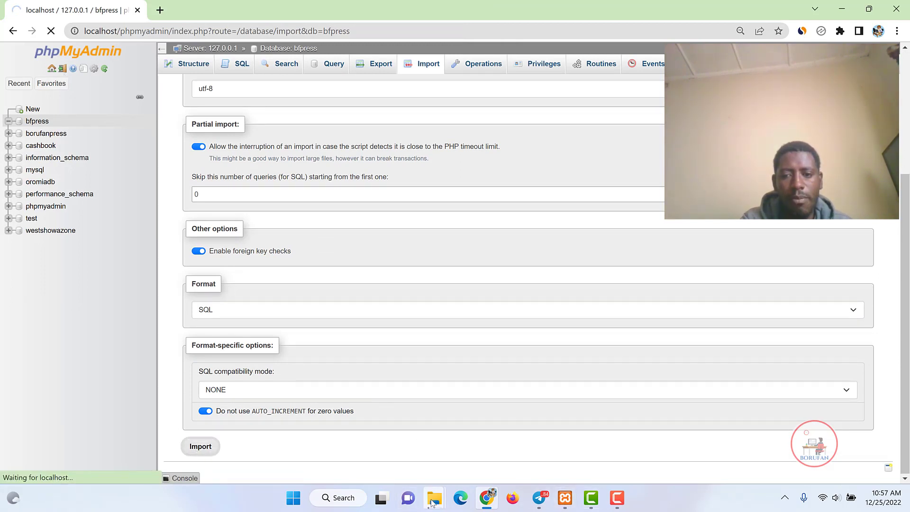
mouse_move(432, 502)
click(538, 424)
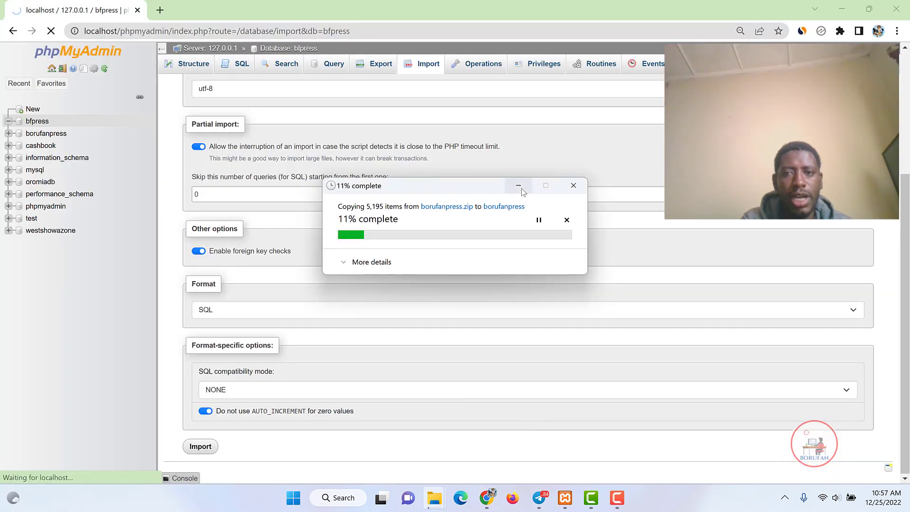
click(178, 90)
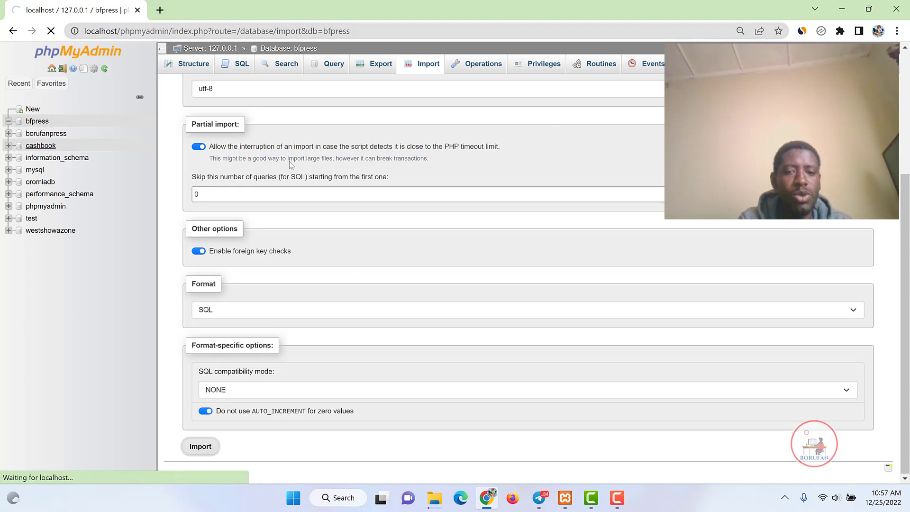
- Review the bfpress database's table list and browse its wp_options table
mouse_move(611, 509)
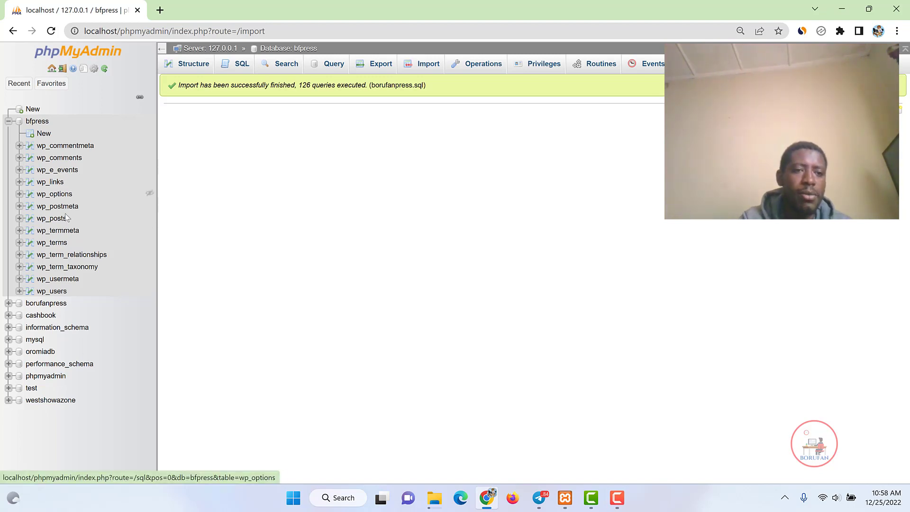
click(42, 122)
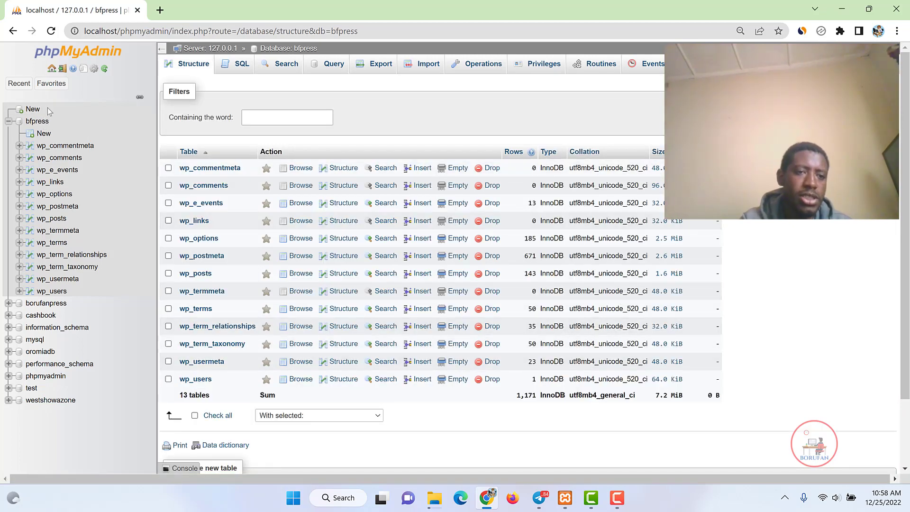
click(57, 197)
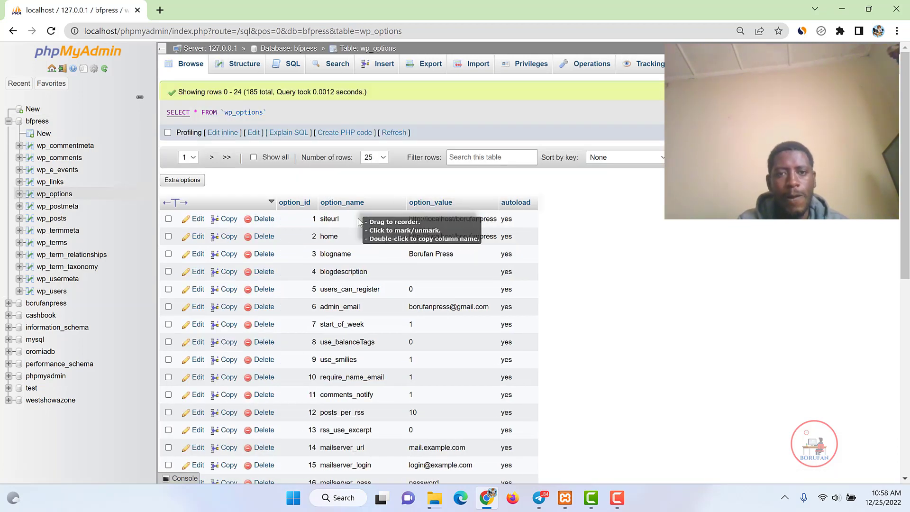
- Open a new browser tab and enter localhost/ in the address bar without loading it
click(161, 12)
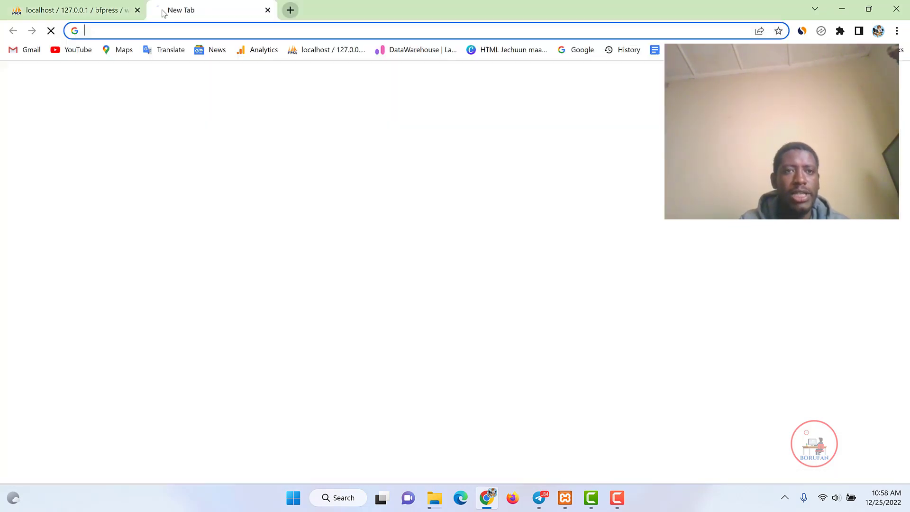
text(lo)
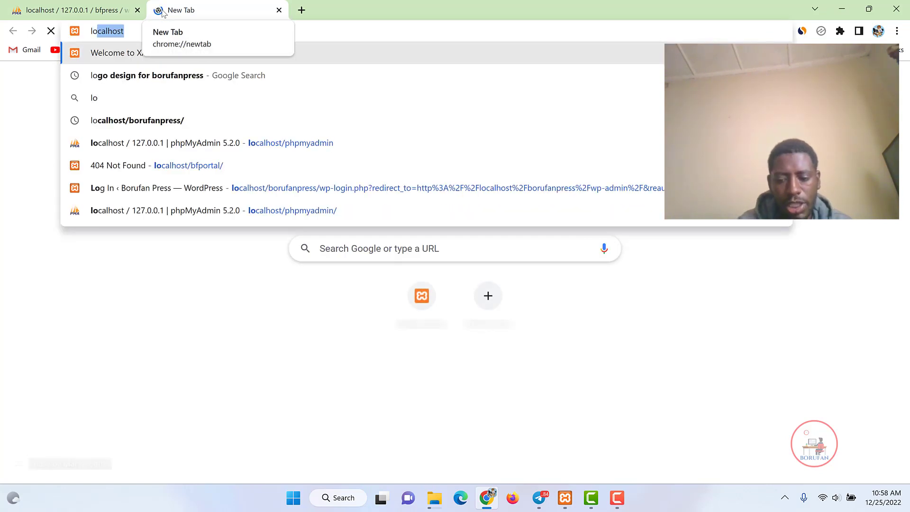
text(calhost/)
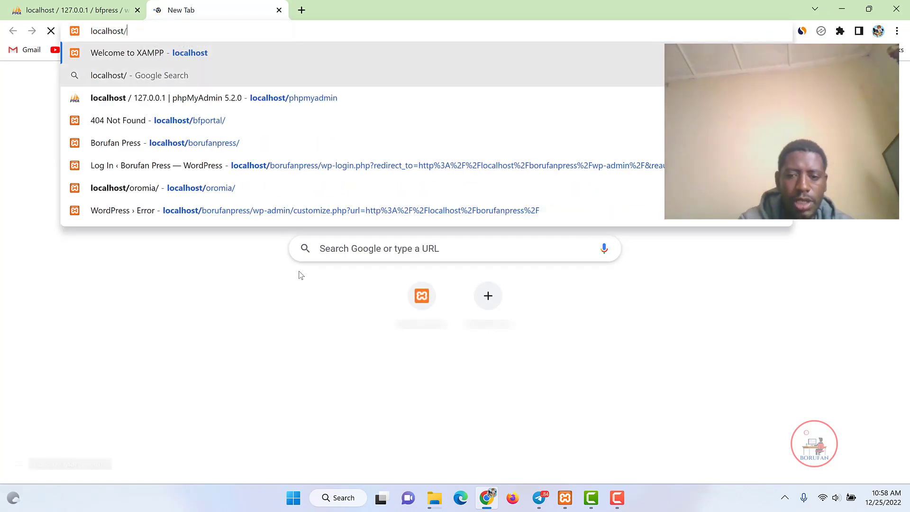
- View the zip extraction's progress, and switch to the inner Bakcup folder's window in File Explorer
click(434, 497)
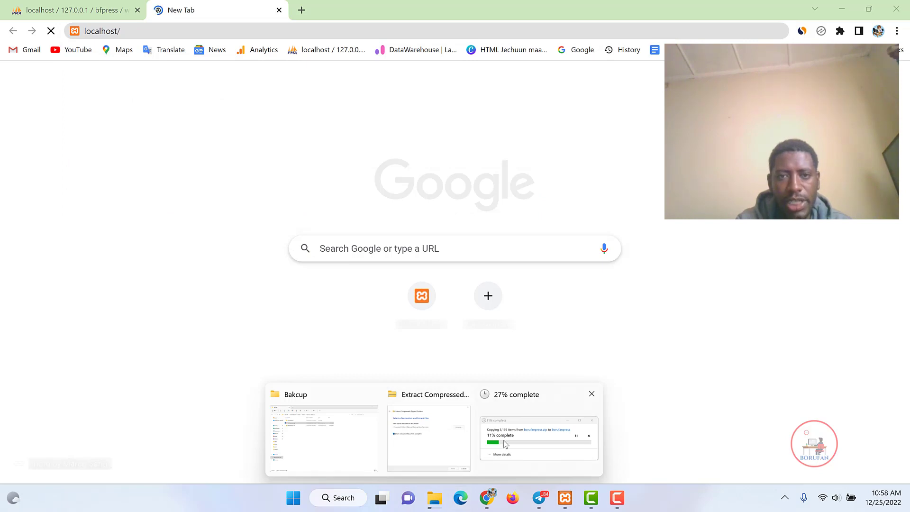
click(489, 464)
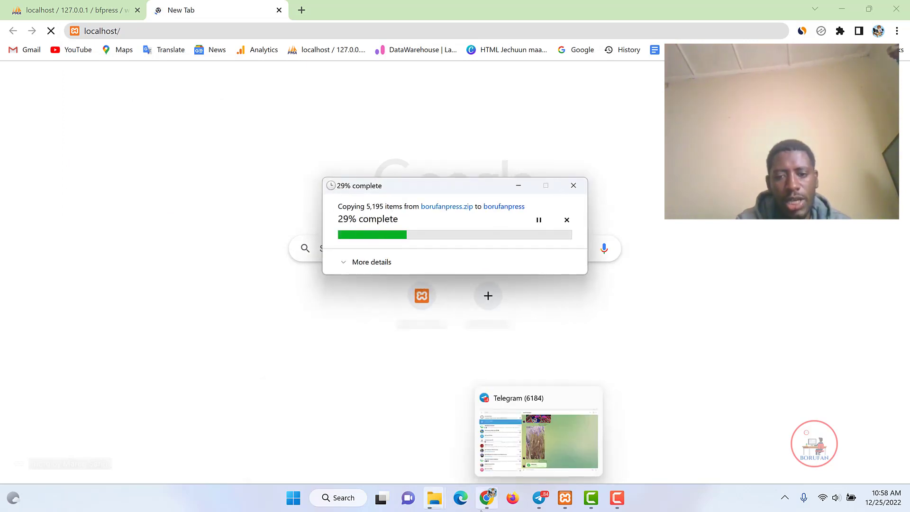
mouse_move(431, 498)
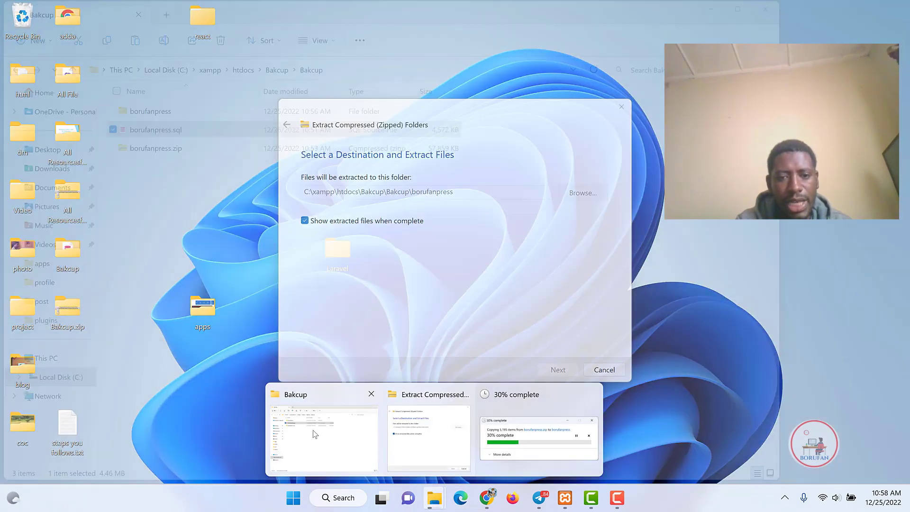
click(322, 432)
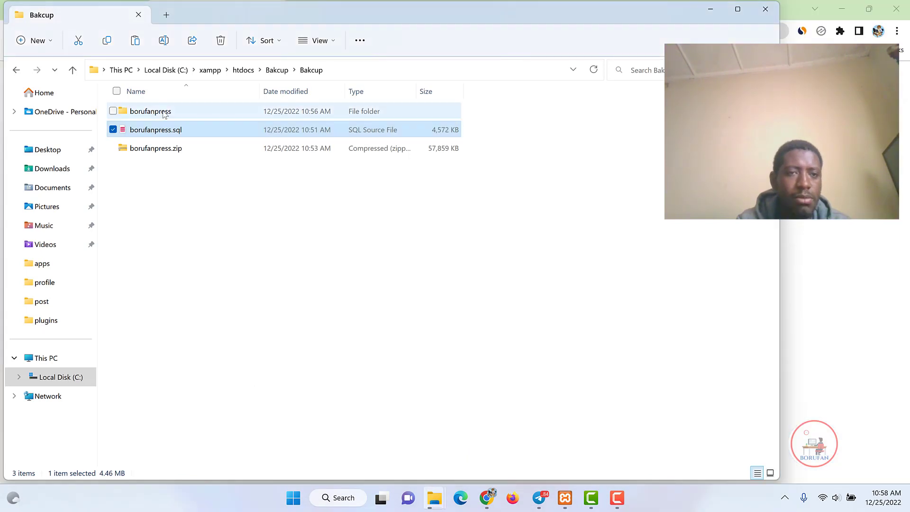
- Start renaming the extracted borufanpress folder, clear its name and re-enter it as borufanpress
click(163, 112)
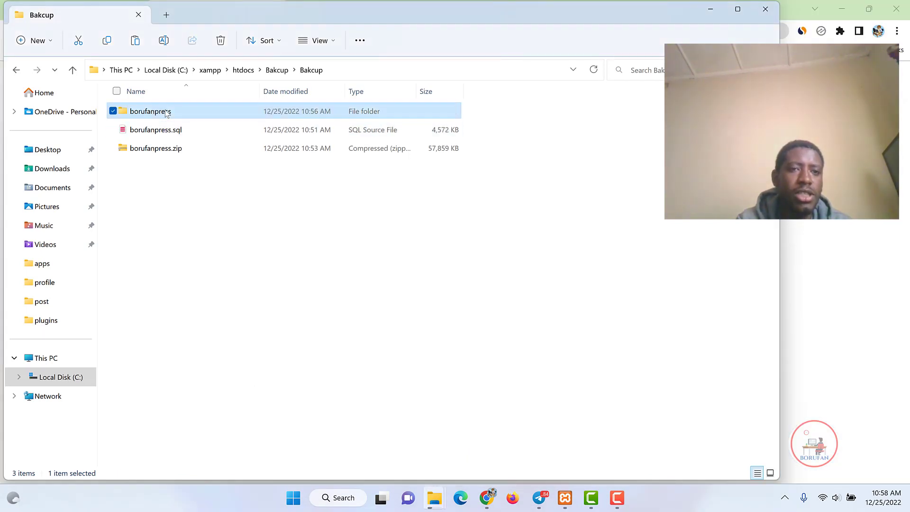
right_click(158, 114)
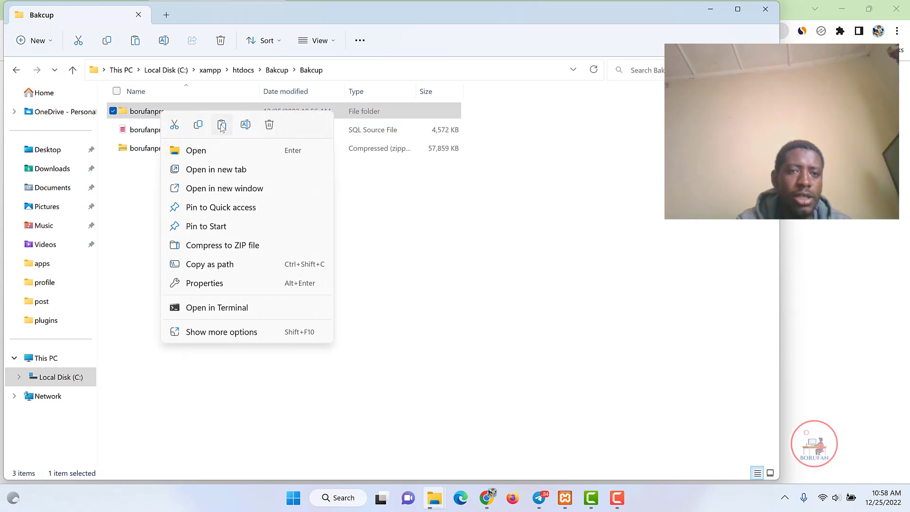
click(246, 124)
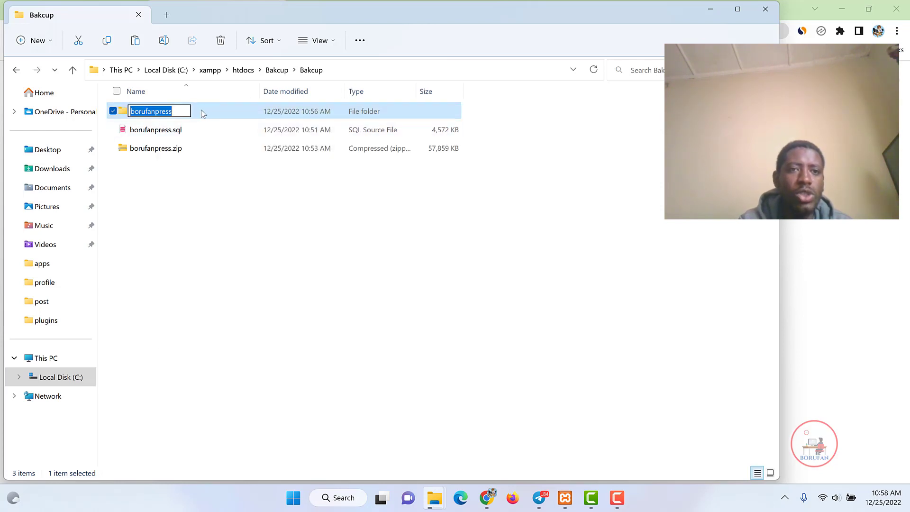
key(End)
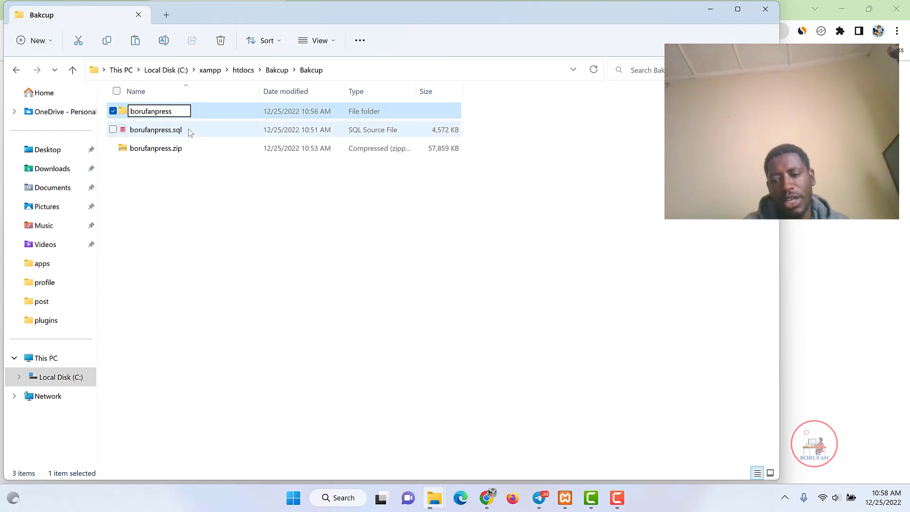
key(BackSpace)
key(BackSpace)
key(BackSpace)
key(BackSpace)
key(BackSpace)
key(BackSpace)
key(BackSpace)
key(BackSpace)
key(BackSpace)
key(BackSpace)
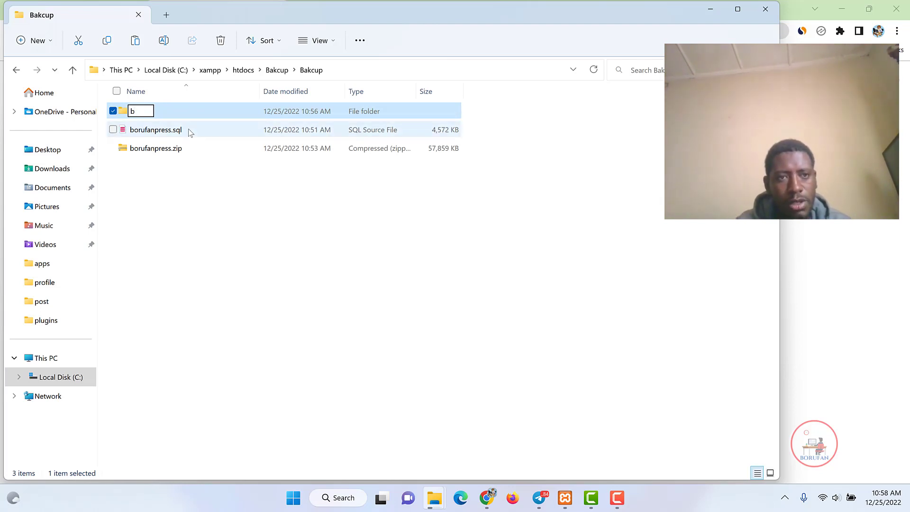
key(BackSpace)
key(ctrl+z)
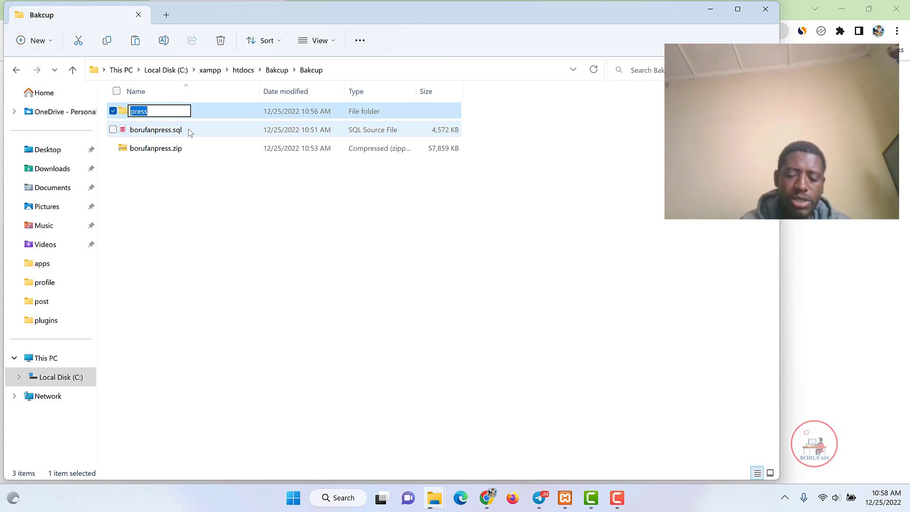
key(BackSpace)
key(ctrl+z)
key(BackSpace)
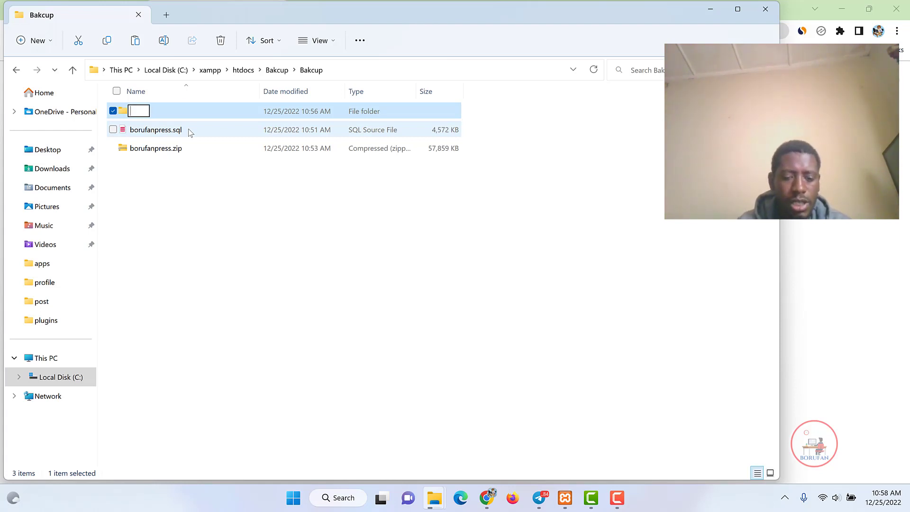
text(borufa)
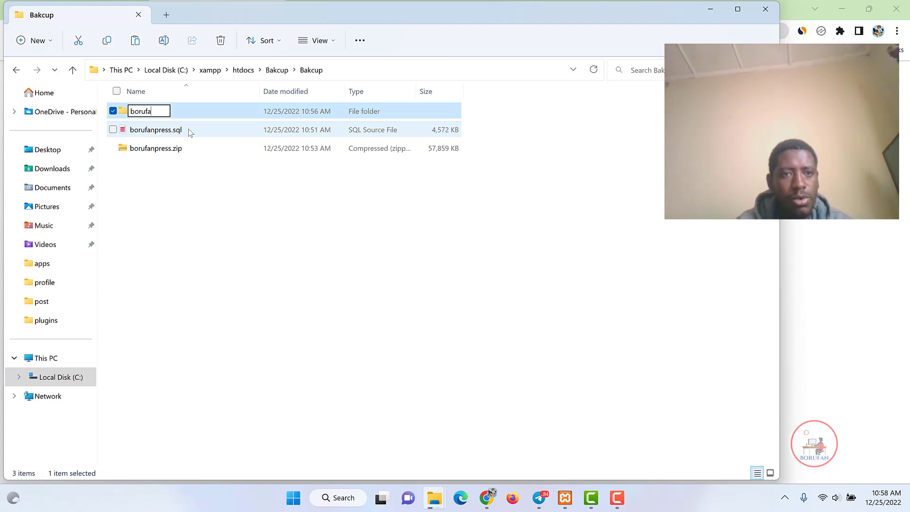
text(npress)
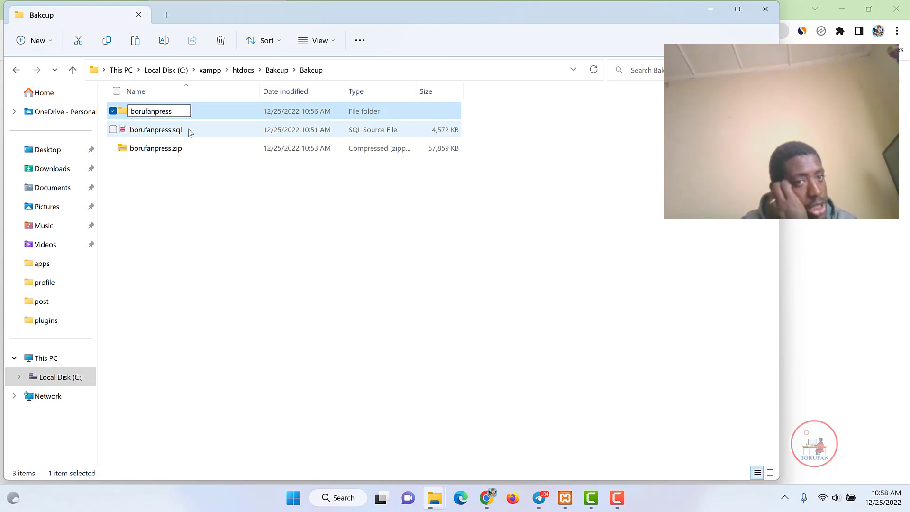
key(Return)
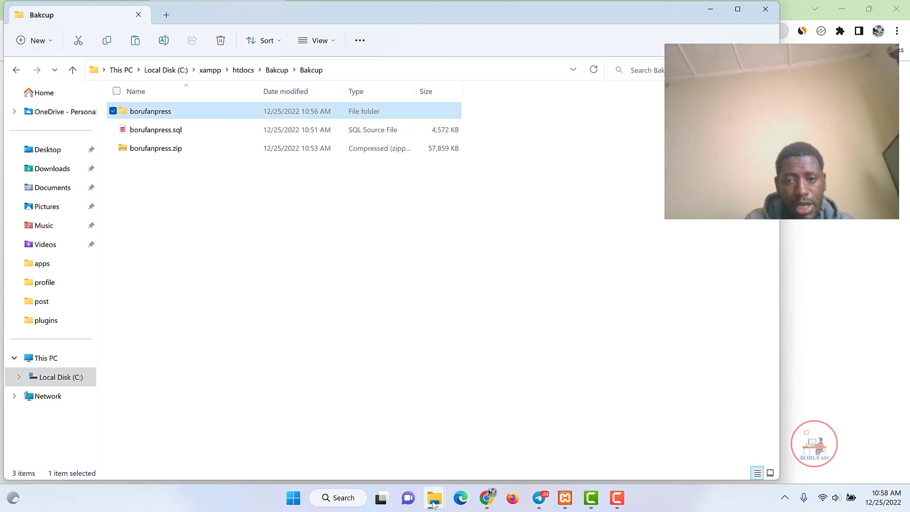
- Check the extraction progress of borufanpress.zip once more and minimize the progress window
mouse_move(435, 497)
click(531, 435)
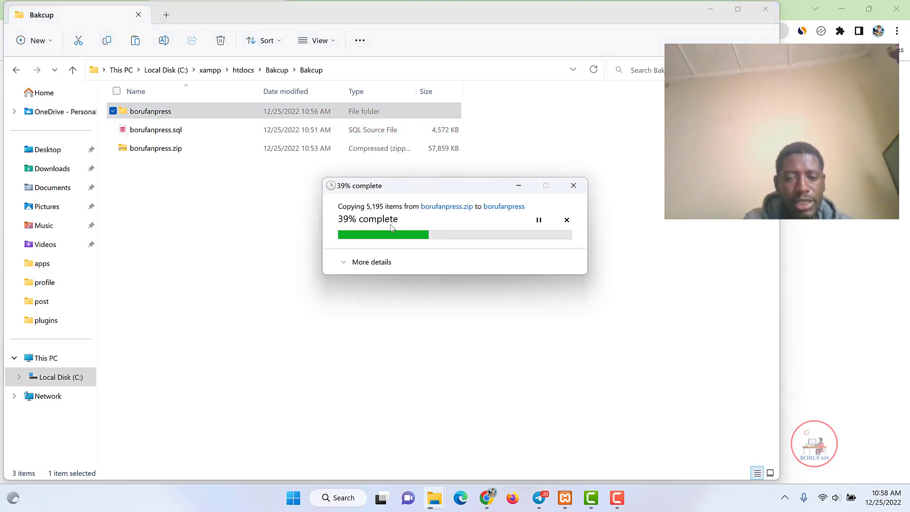
click(519, 186)
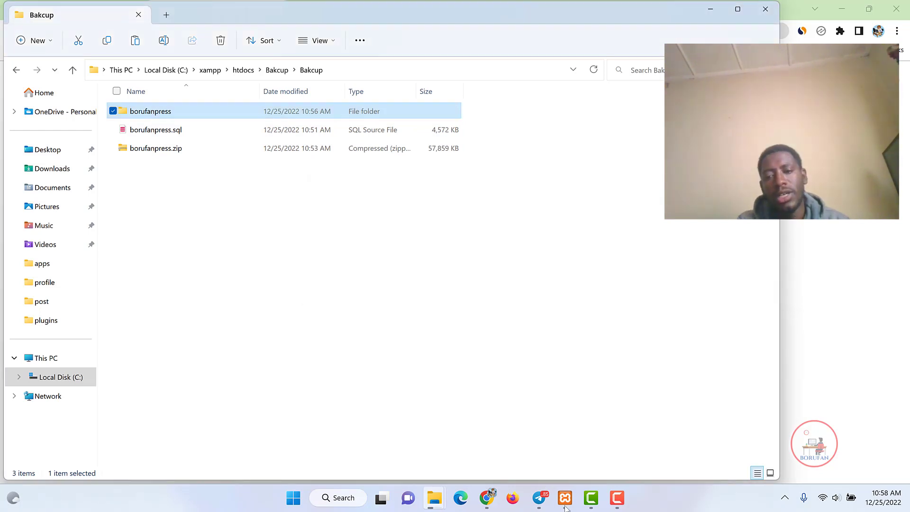
mouse_move(618, 504)
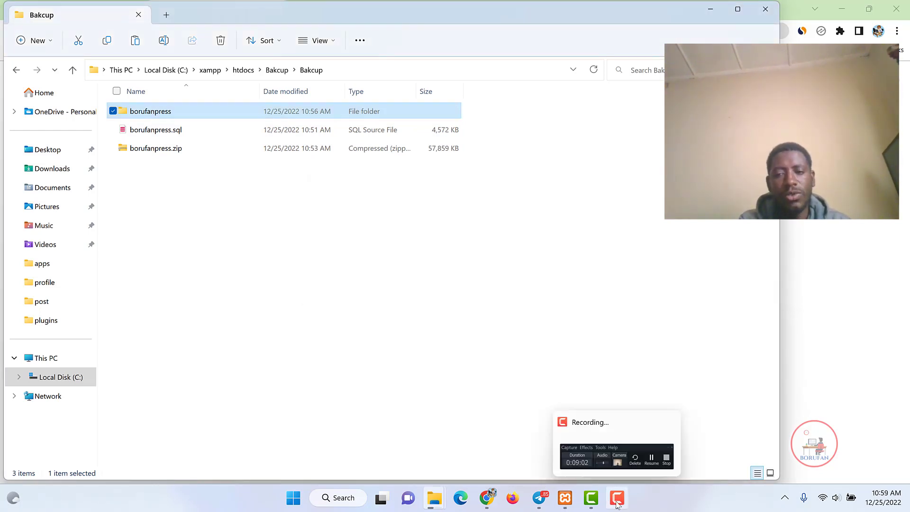
click(618, 503)
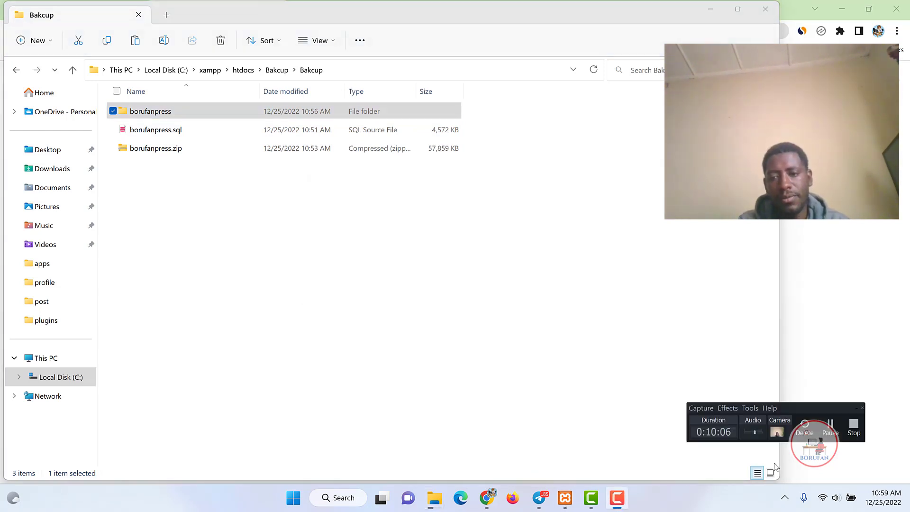
click(830, 426)
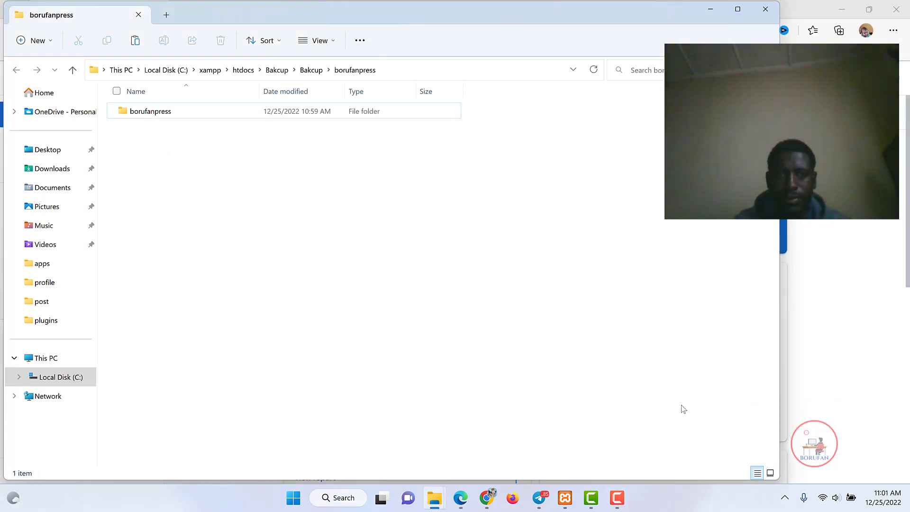
- Check the contents of the extracted inner borufanpress folder in Bakcup and copy that folder into htdocs
double_click(156, 112)
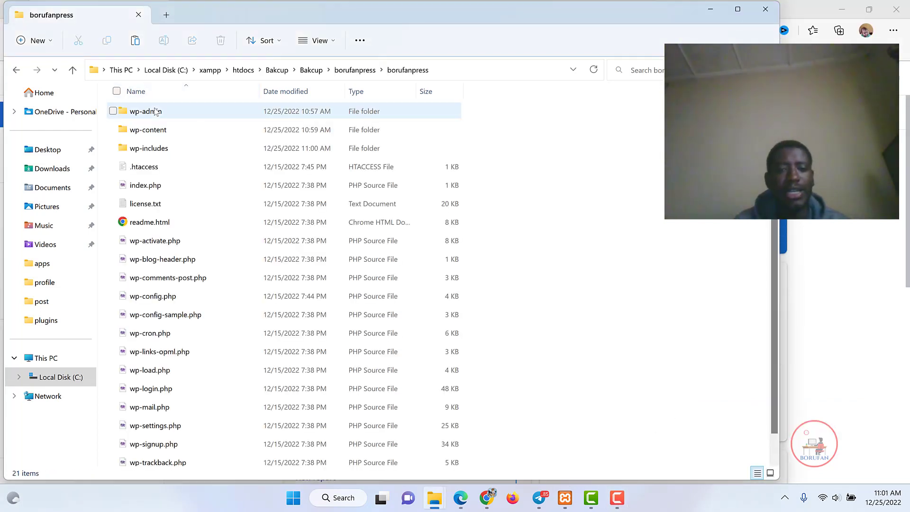
key(alt+Left)
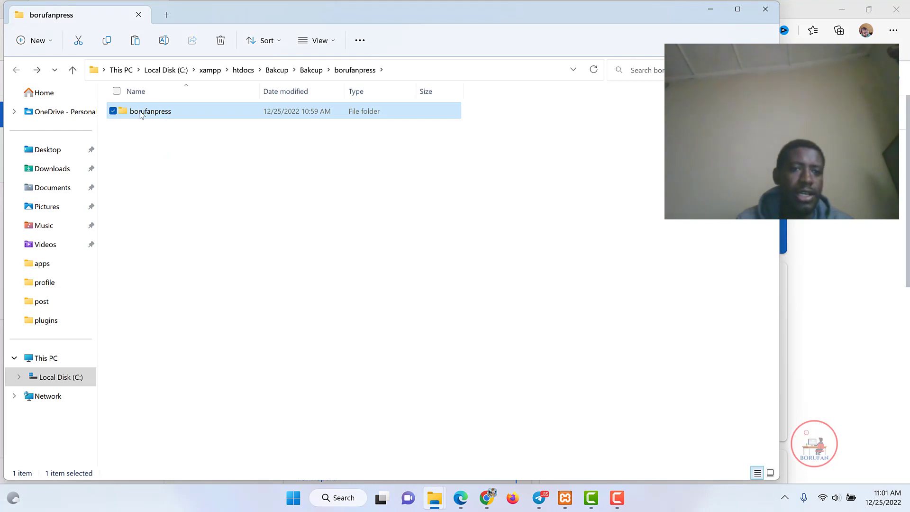
right_click(141, 113)
click(179, 126)
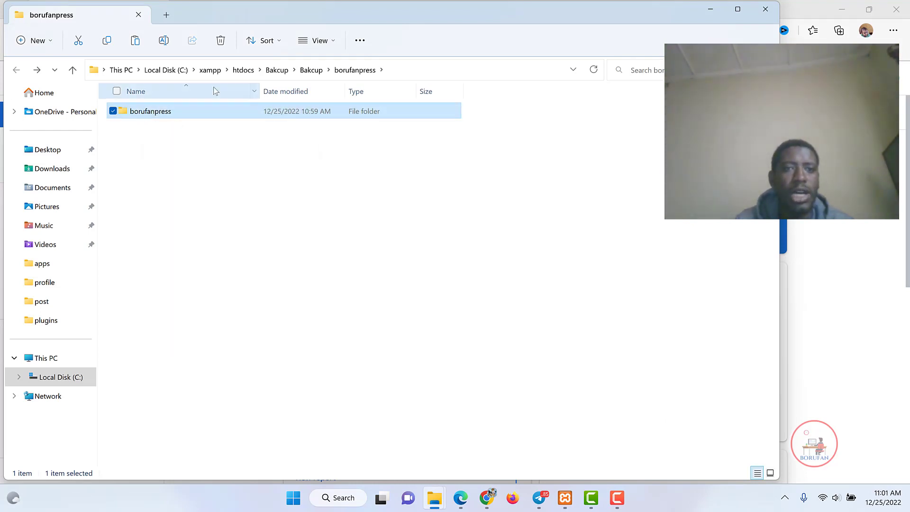
click(248, 70)
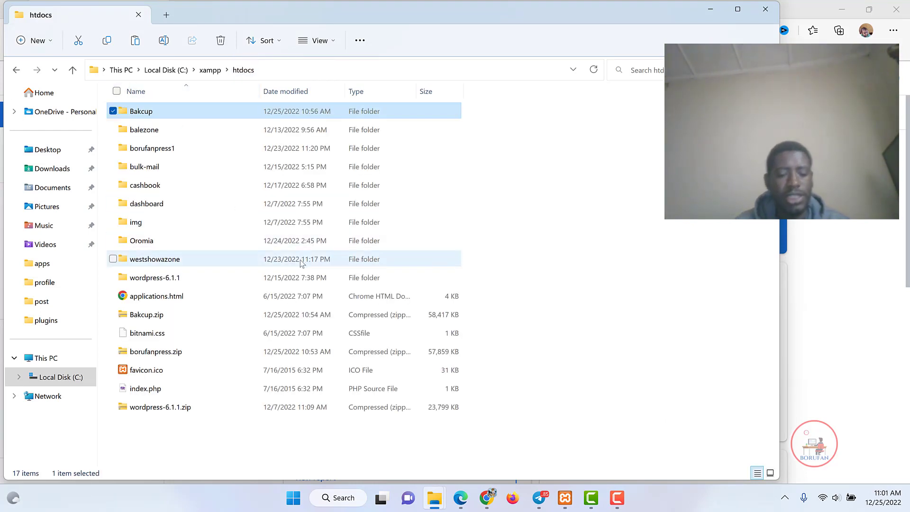
click(516, 179)
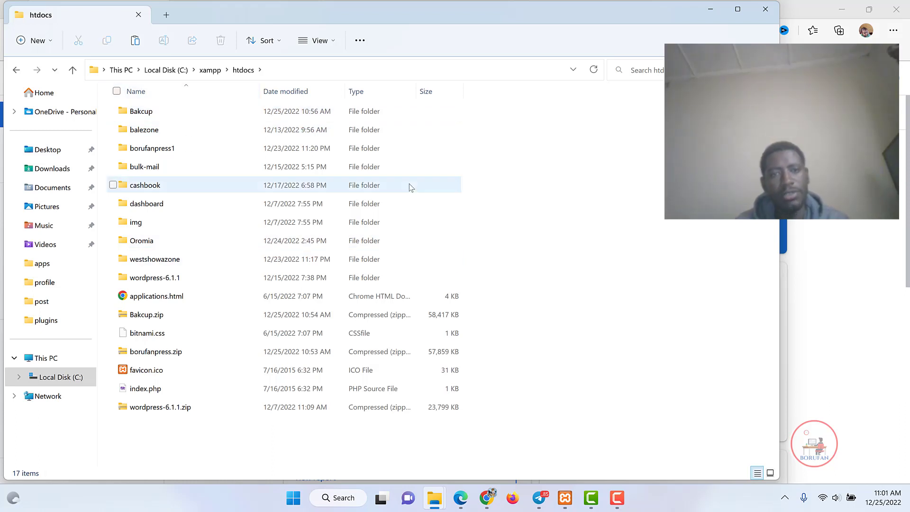
key(ctrl+v)
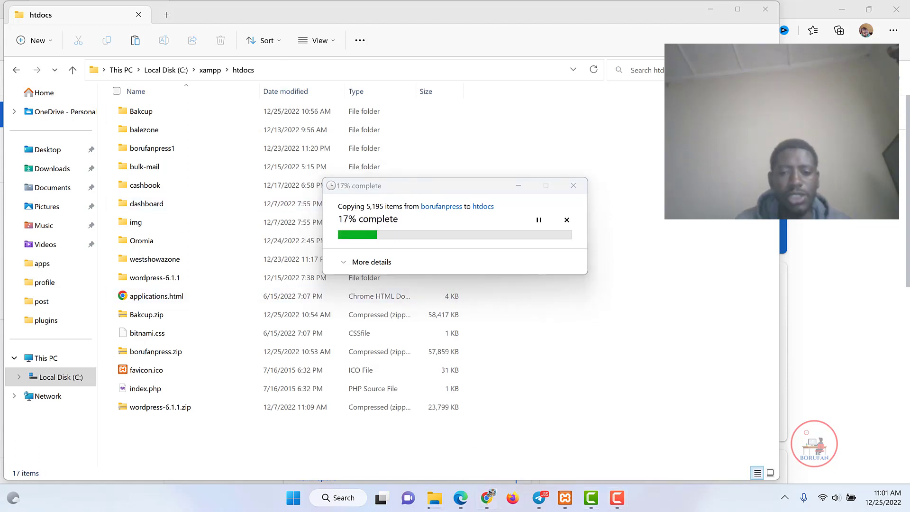
- Switch to Chrome and enter localhost/borufanpress/ as the new tab's address without loading it
click(486, 497)
text(lo)
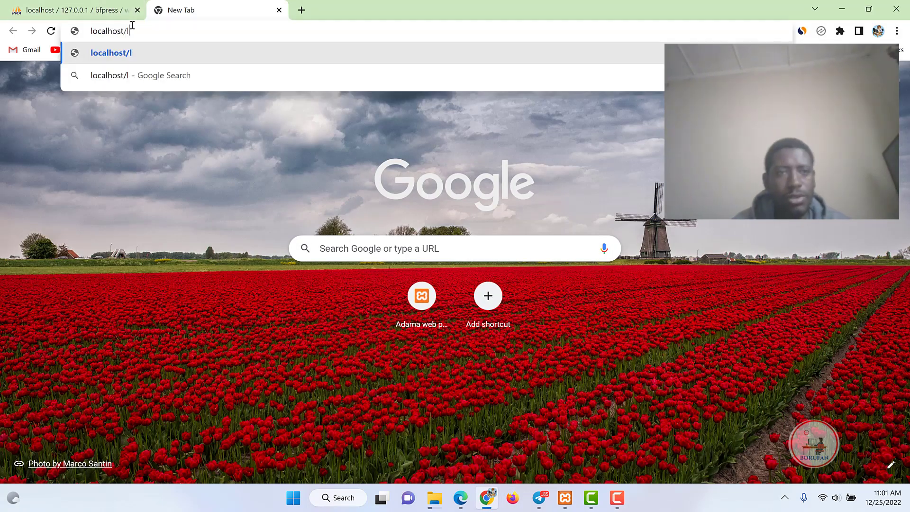
key(BackSpace)
key(BackSpace)
text(bp)
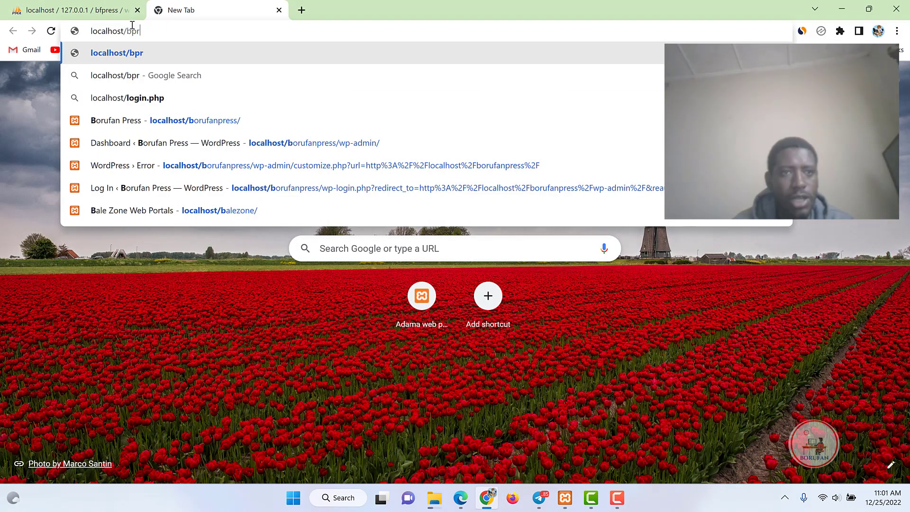
key(BackSpace)
text(orufanpress/)
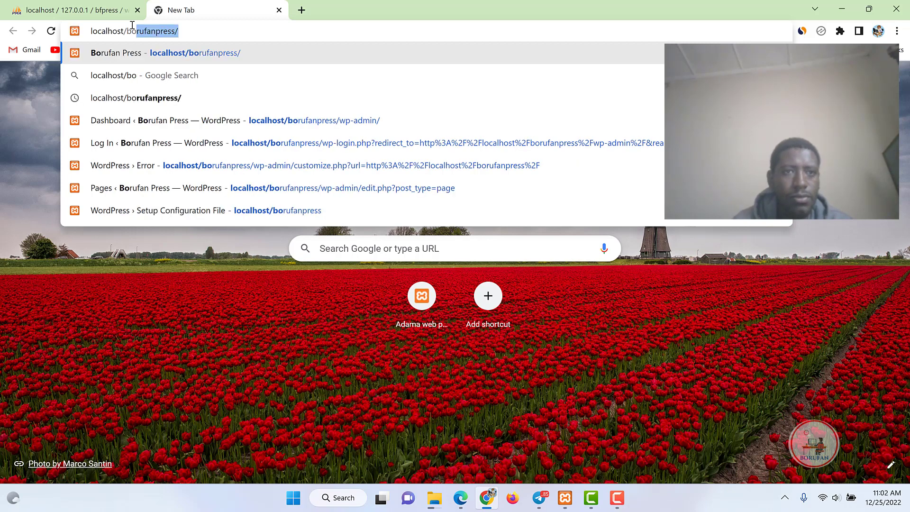
key(Right)
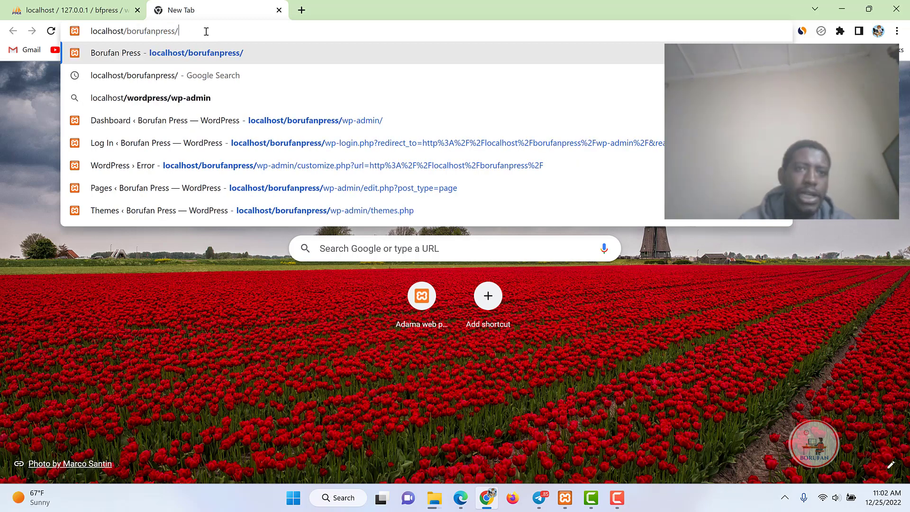
drag(206, 31, 71, 29)
click(71, 9)
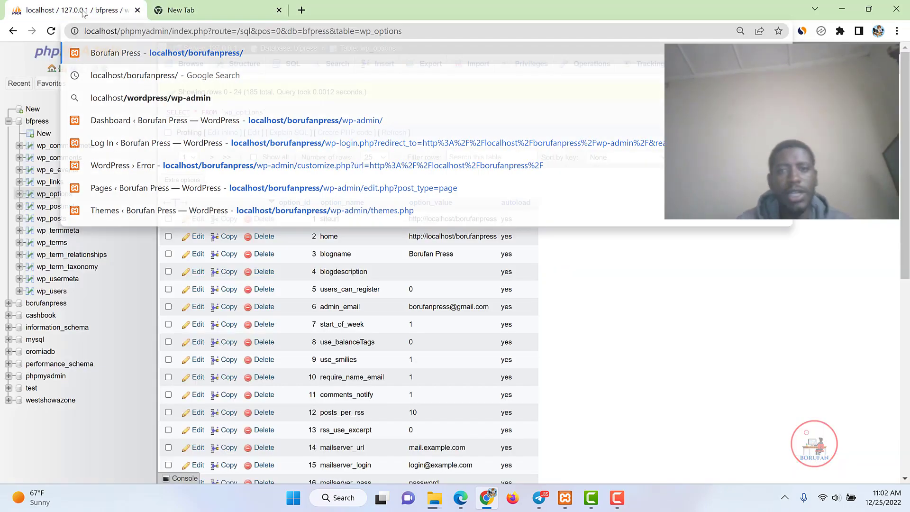
double_click(436, 218)
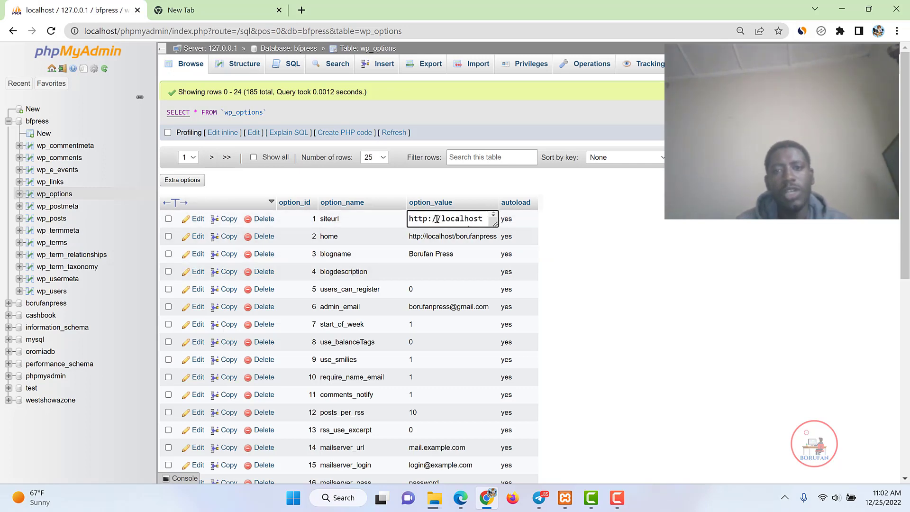
key(ctrl+a)
key(ctrl+v)
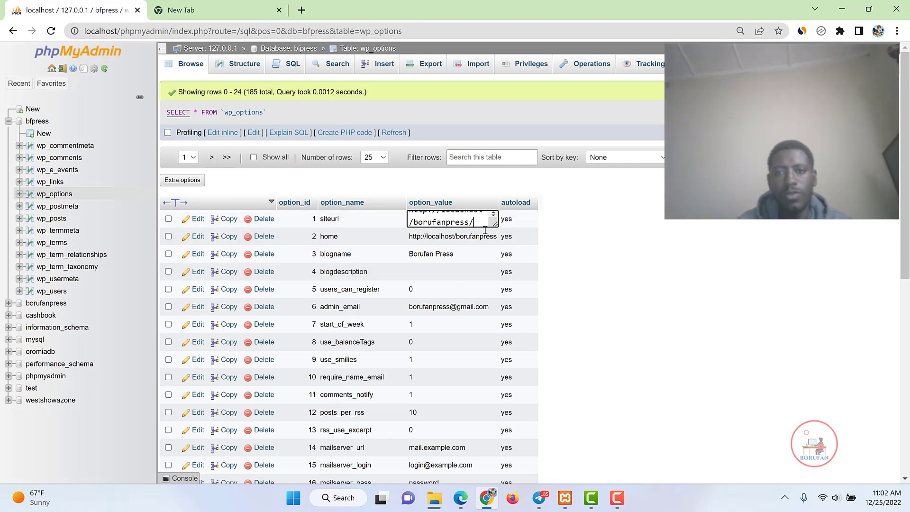
click(605, 236)
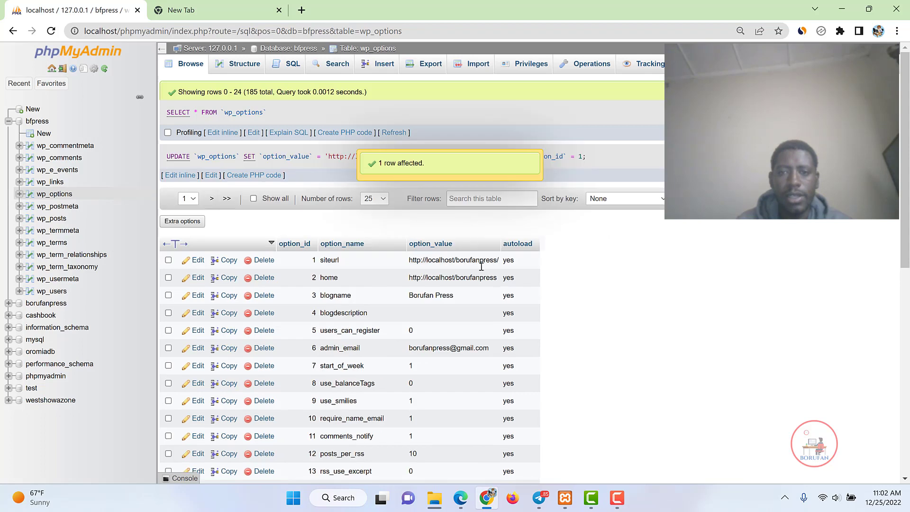
- Copy the localhost/borufanpress/ address from the new tab and set it as the siteurl value in wp_options
double_click(483, 259)
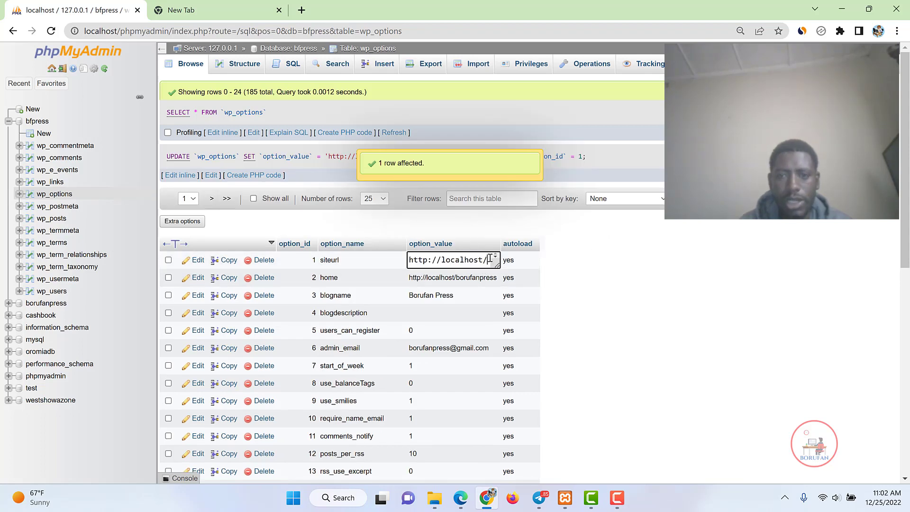
click(213, 15)
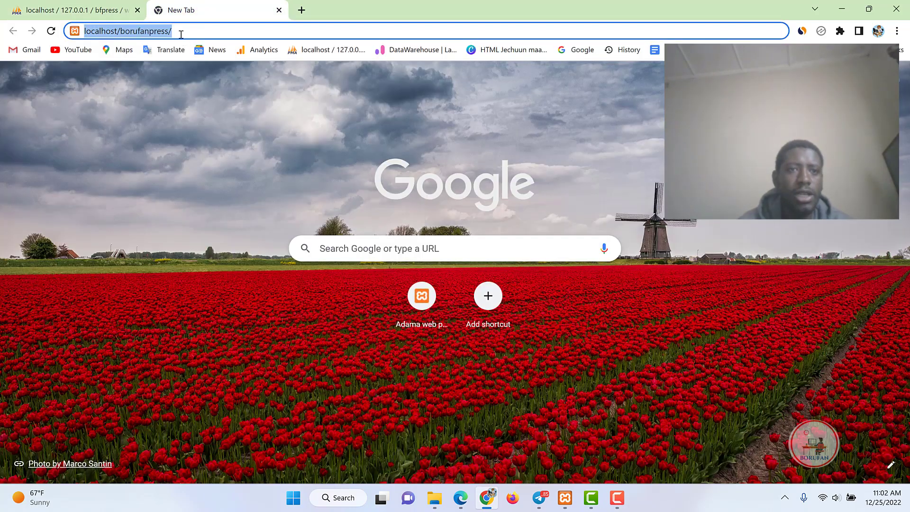
right_click(142, 33)
click(173, 92)
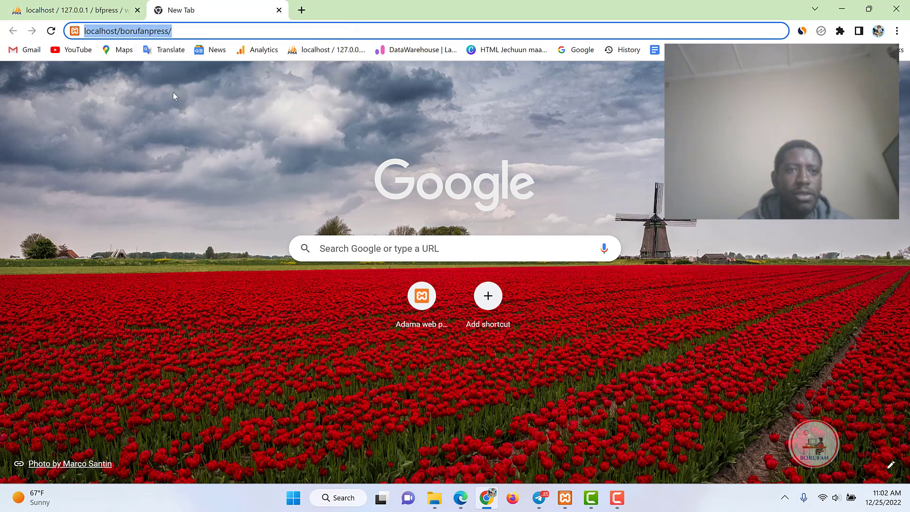
click(89, 9)
key(ctrl+a)
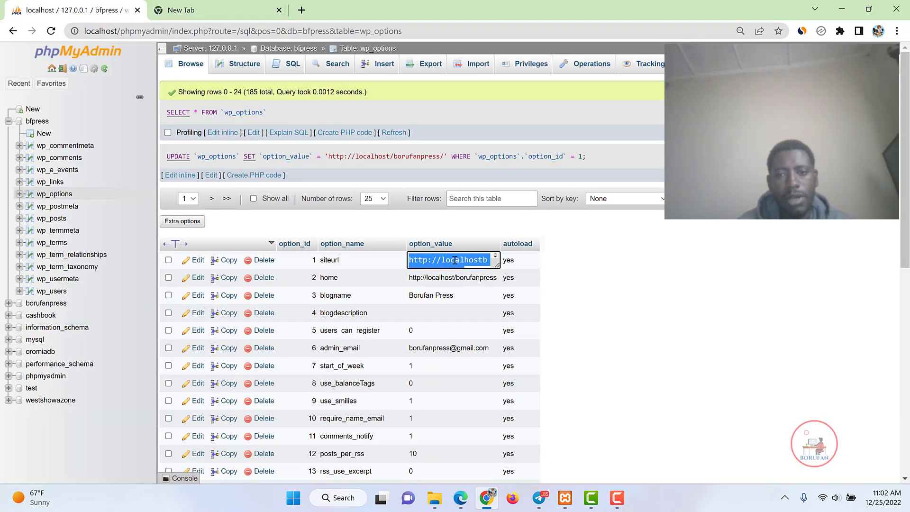
right_click(454, 261)
click(488, 319)
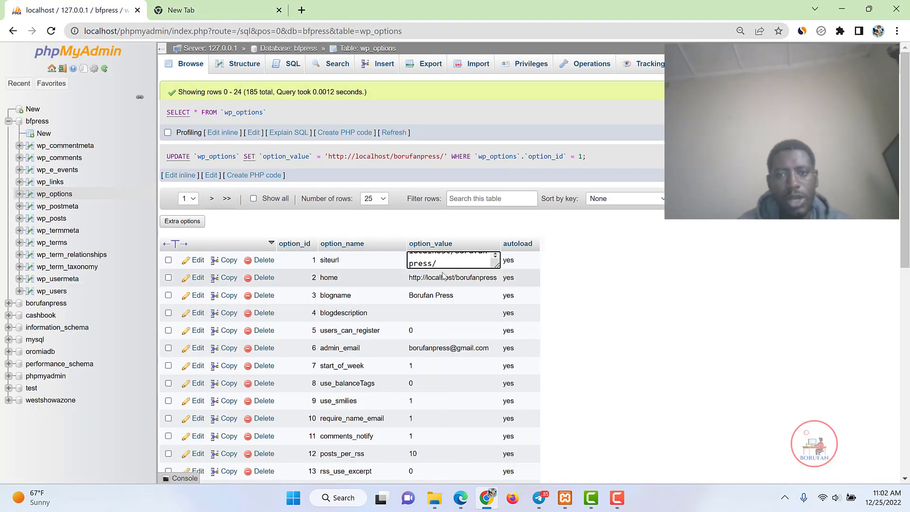
click(443, 275)
- Remove the trailing slash from the siteurl value so that it reads localhost/borufanpress
double_click(479, 262)
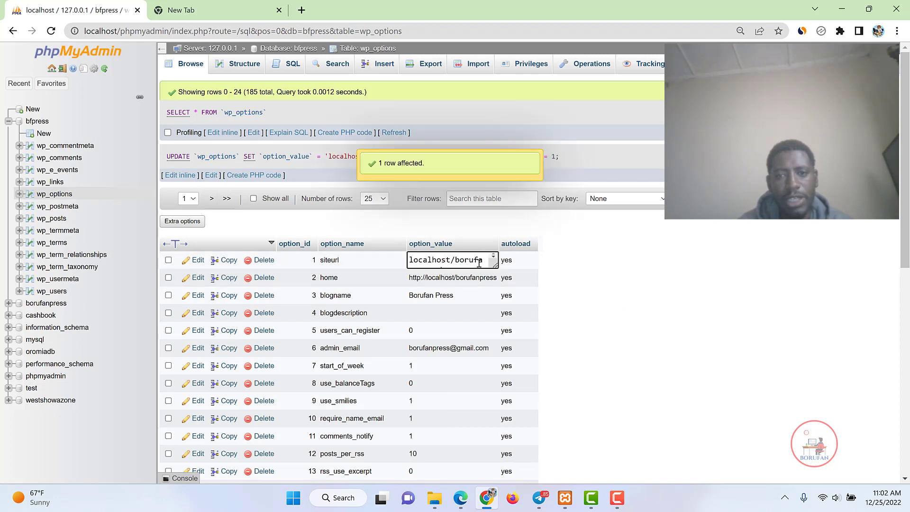
key(Down)
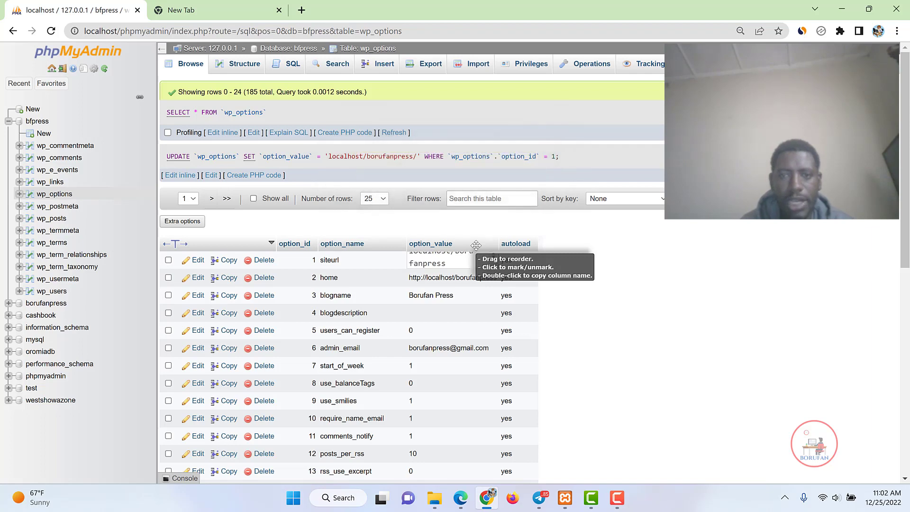
key(Return)
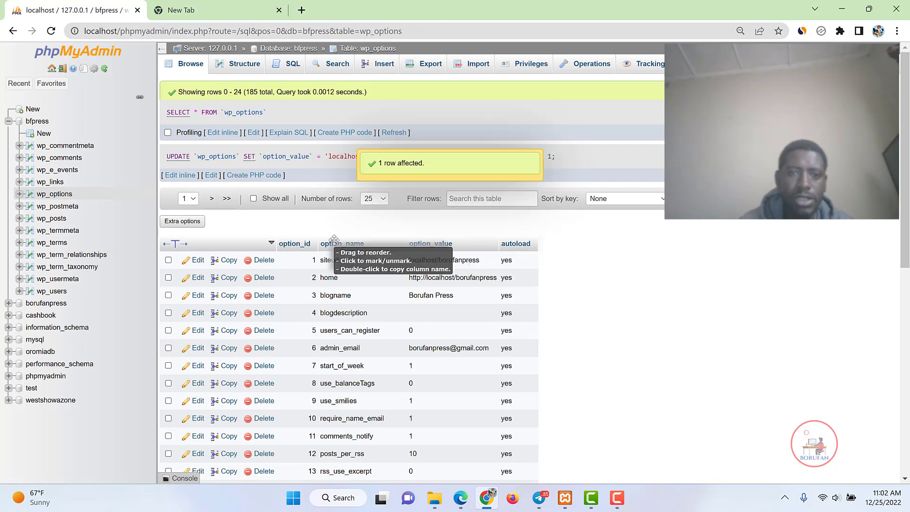
- Set the home option's value in wp_options to localhost/borufanpress
double_click(454, 278)
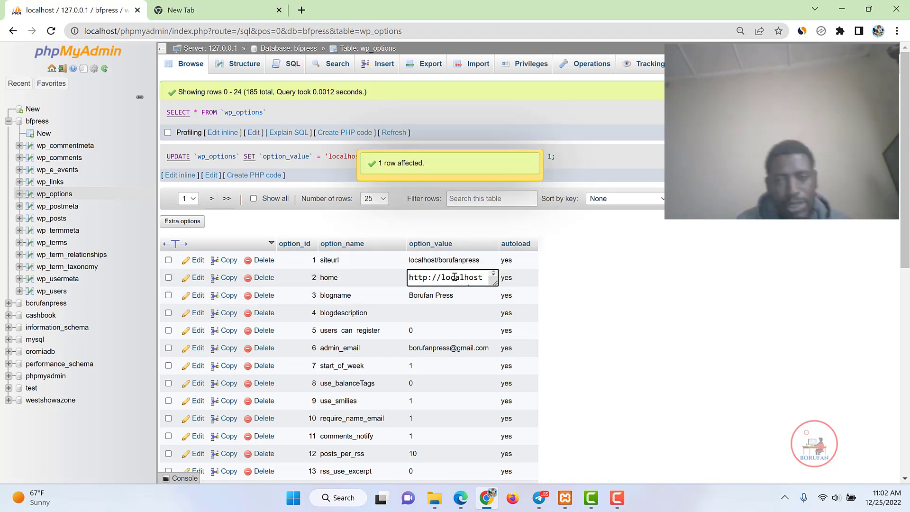
key(ctrl+a)
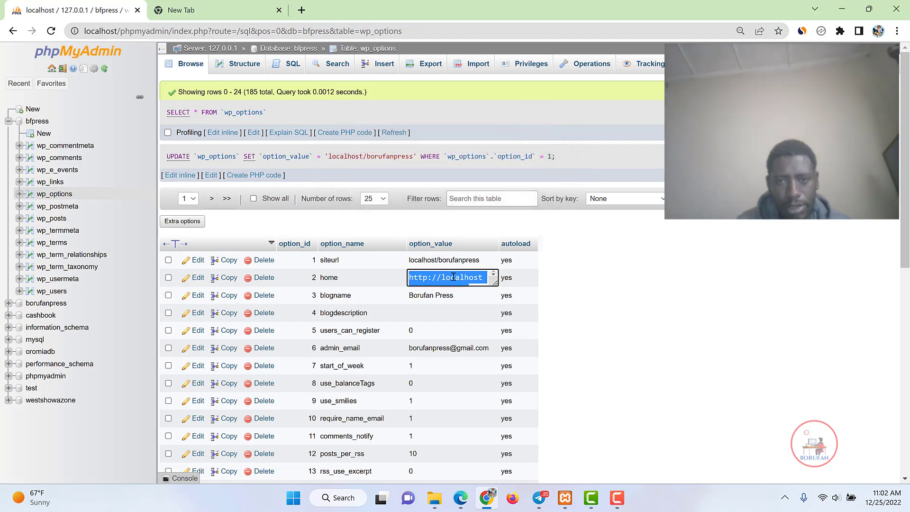
right_click(454, 277)
click(486, 157)
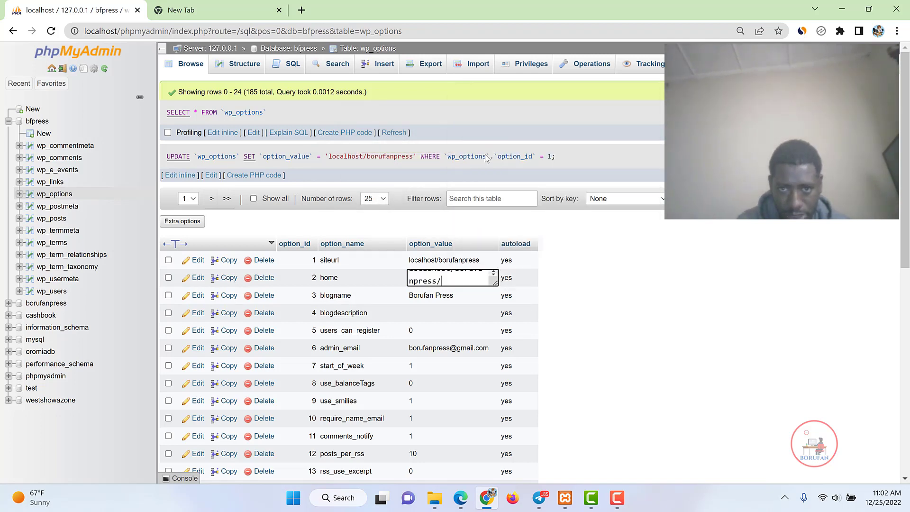
click(473, 221)
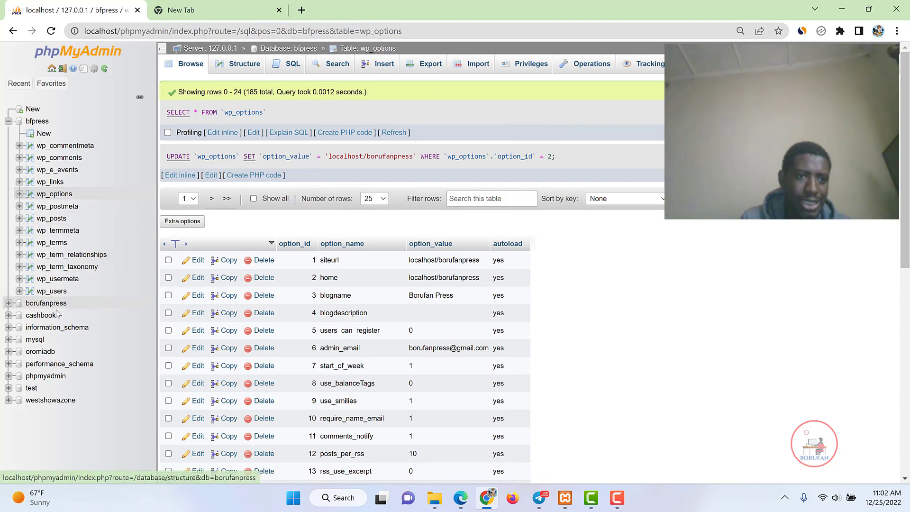
- Copy the site address from the new tab and set the admin row's user_url in bfpress wp_users to localhost/borufanpress
click(52, 292)
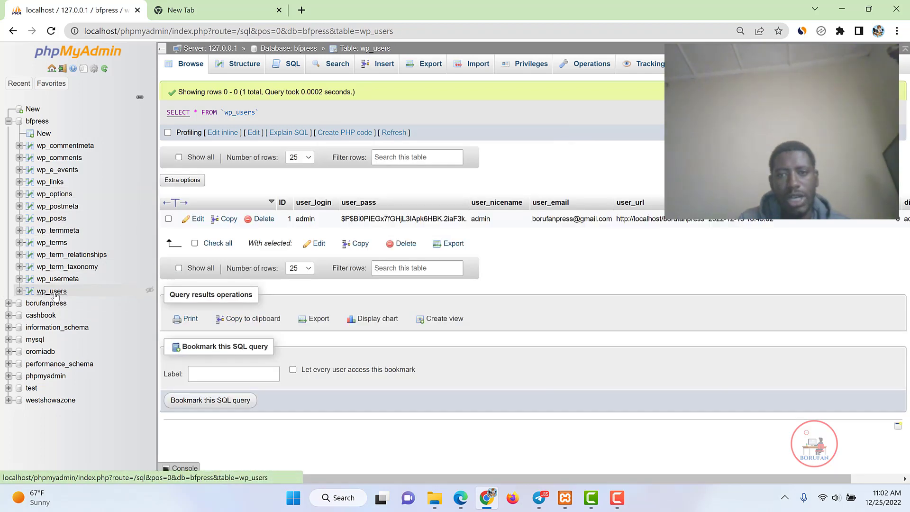
double_click(649, 218)
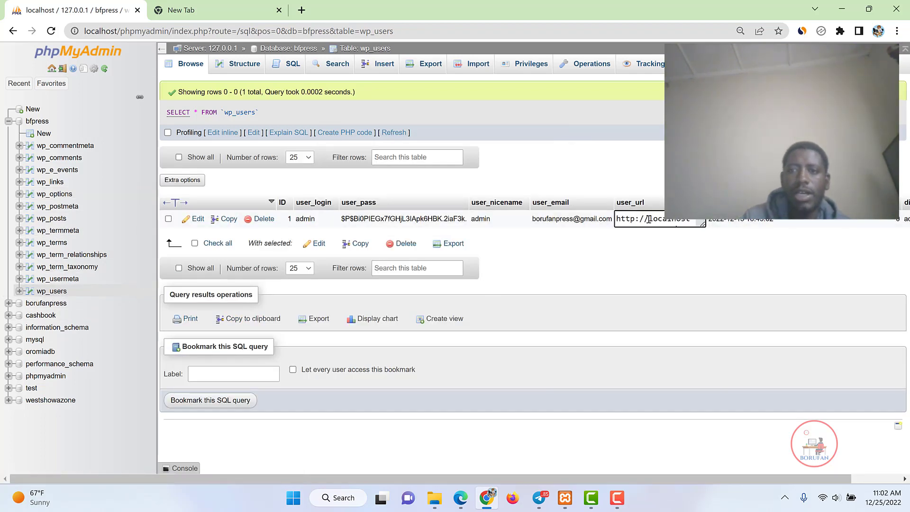
key(ctrl+a)
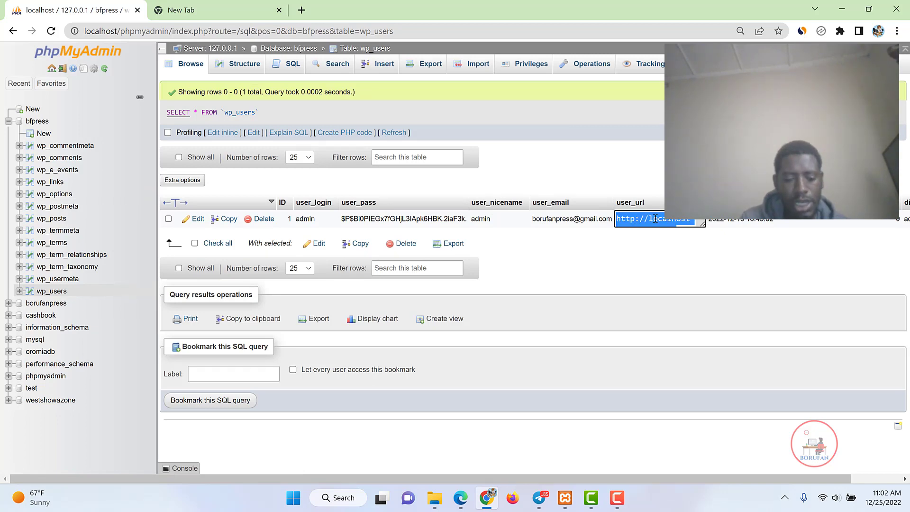
right_click(655, 219)
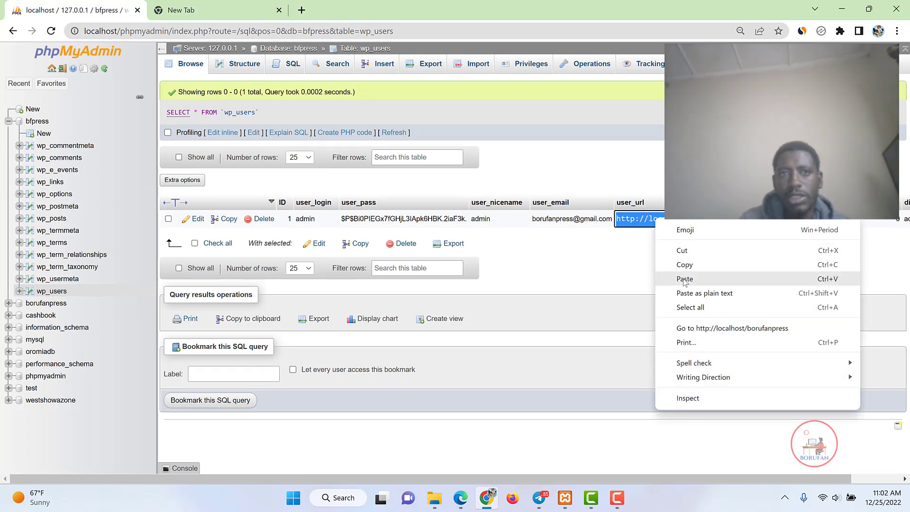
click(200, 6)
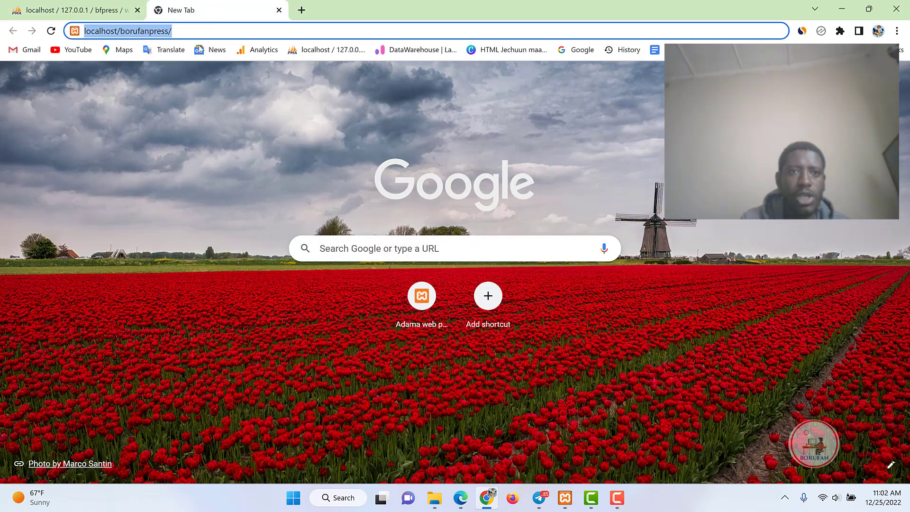
right_click(159, 36)
click(186, 98)
click(75, 10)
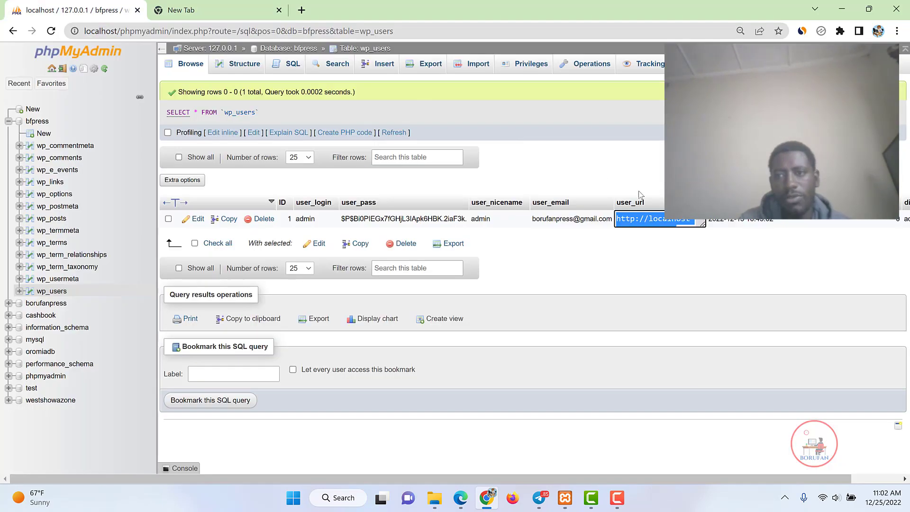
right_click(649, 216)
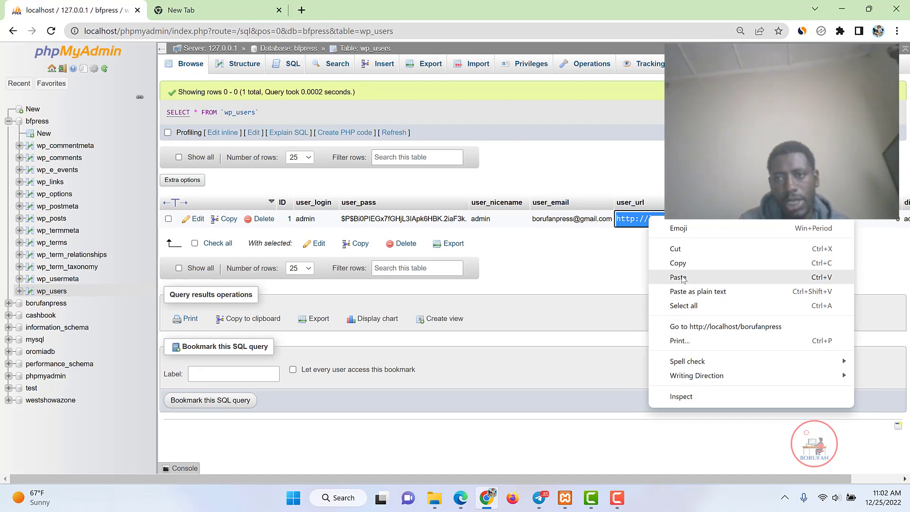
click(683, 280)
click(684, 279)
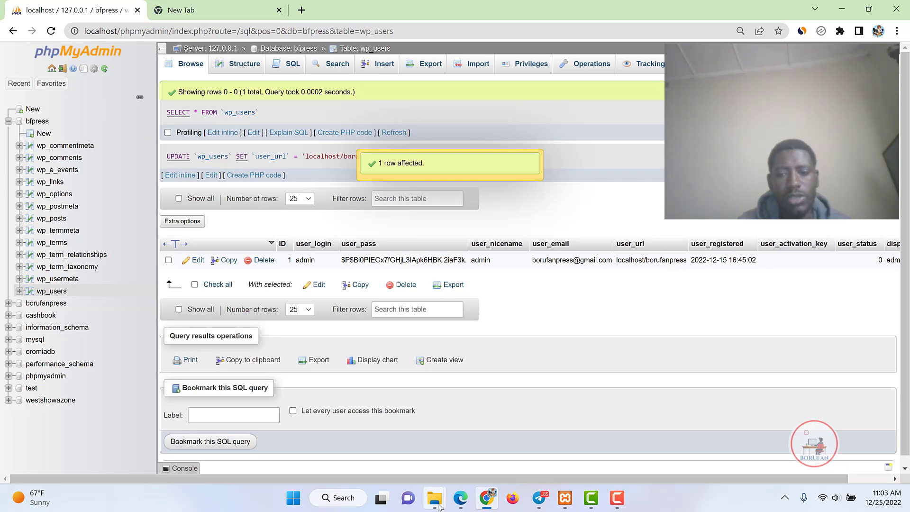
- Load localhost/borufanpress/ in the second browser tab to test the restored site
mouse_move(467, 500)
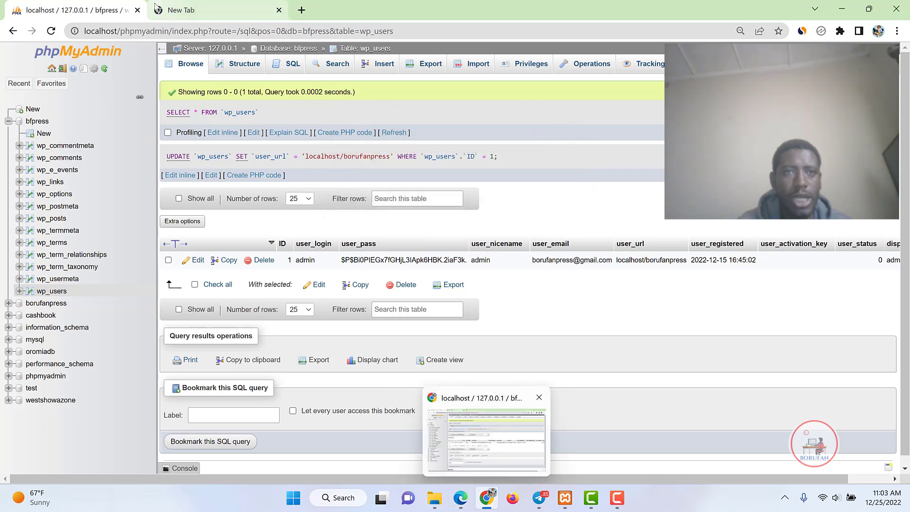
click(181, 10)
click(189, 31)
click(189, 31)
key(Return)
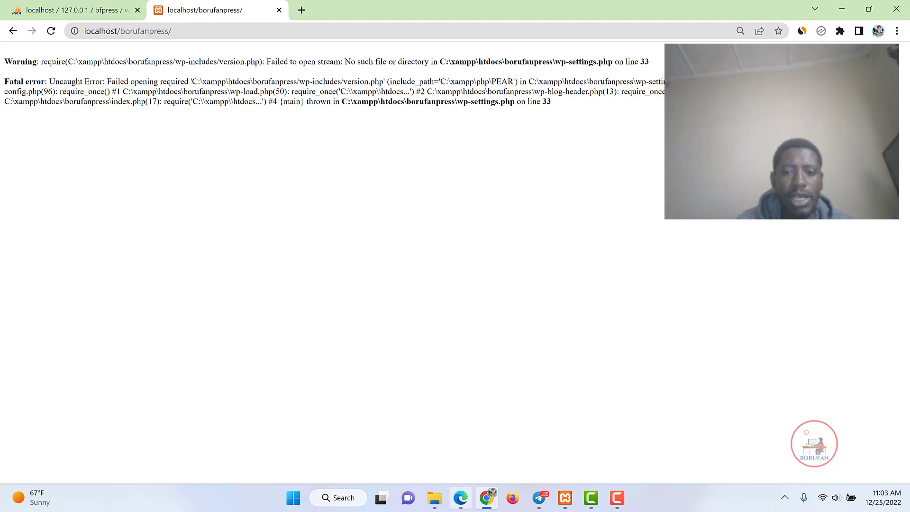
- Switch to File Explorer and check the contents of the borufanpress folder in htdocs
mouse_move(434, 497)
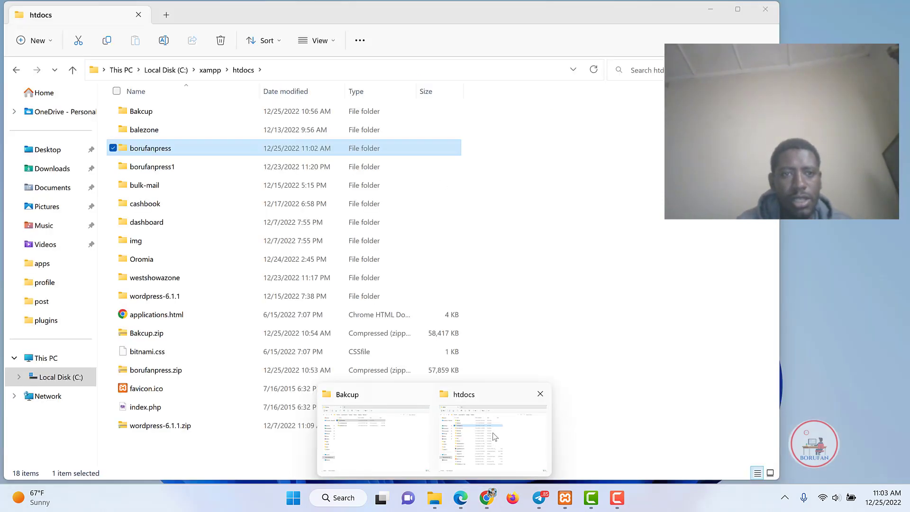
click(493, 436)
double_click(156, 148)
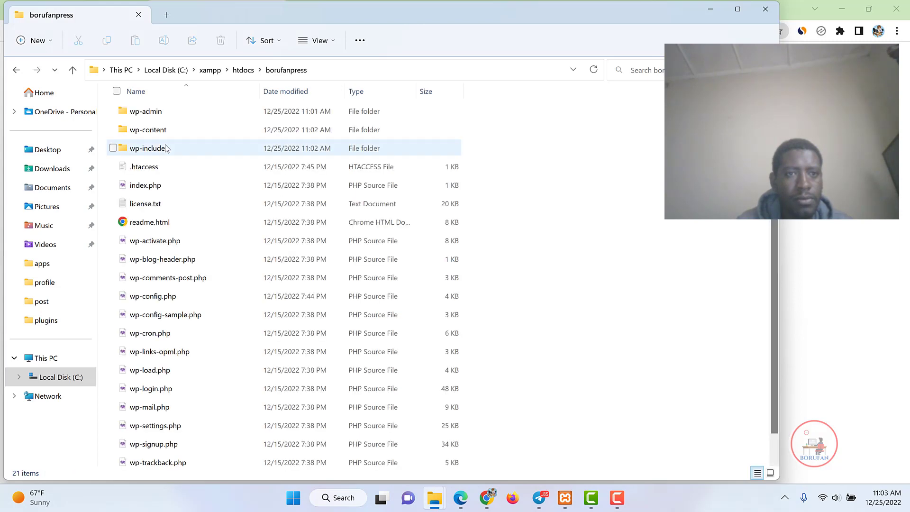
click(713, 10)
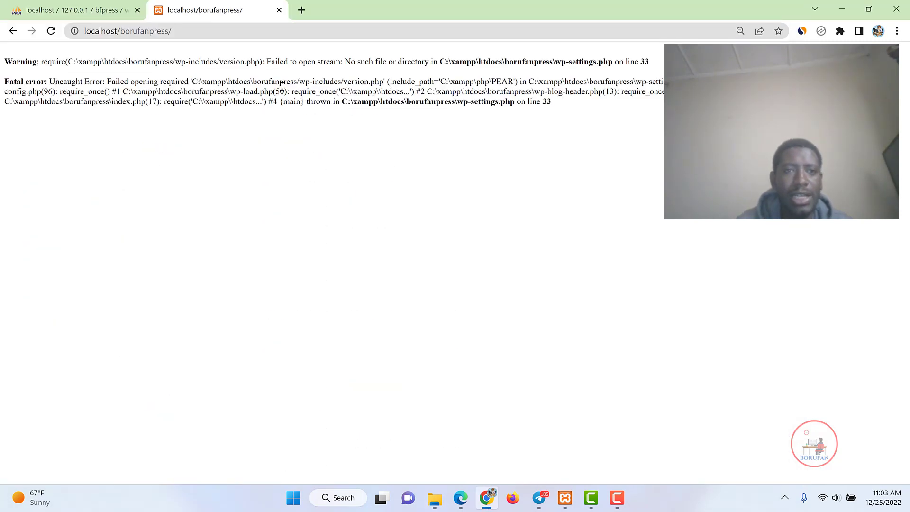
- Reload localhost/borufanpress/ in the browser and look over the site's home page
click(176, 29)
key(Return)
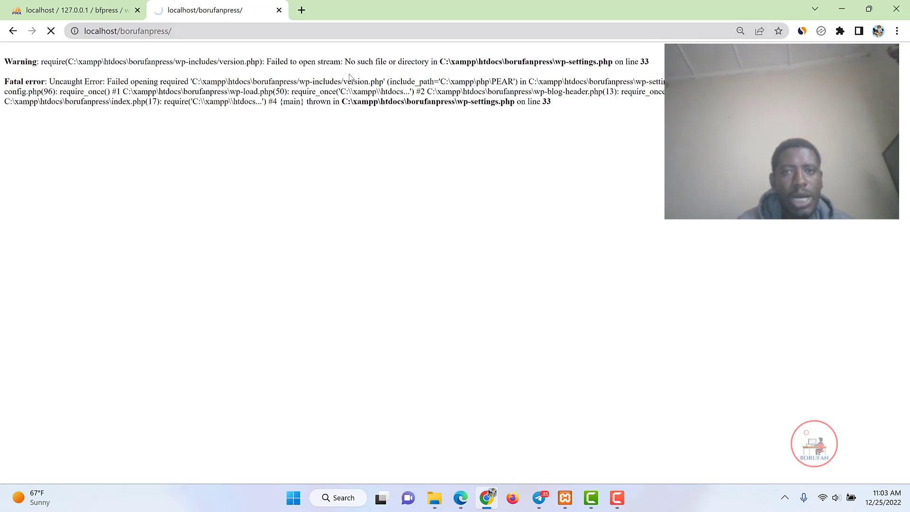
drag(555, 103, 6, 49)
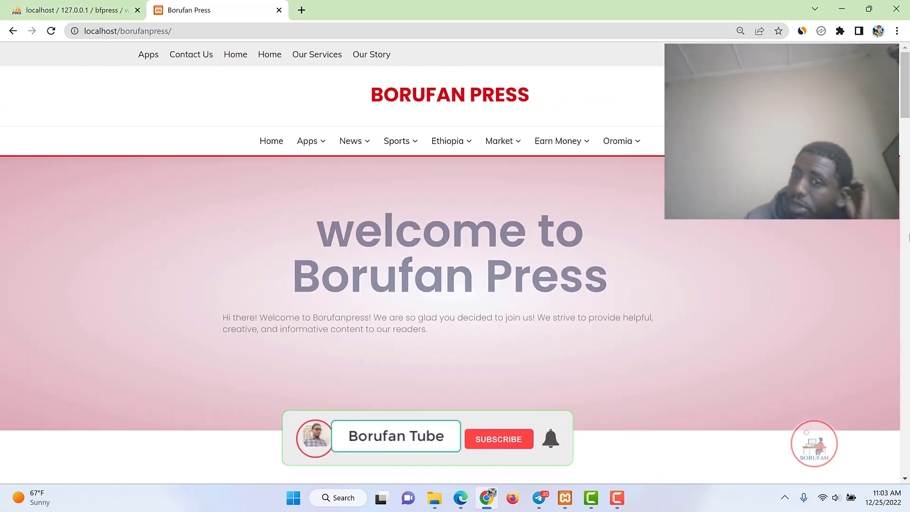
scroll(598, 309, down, 15)
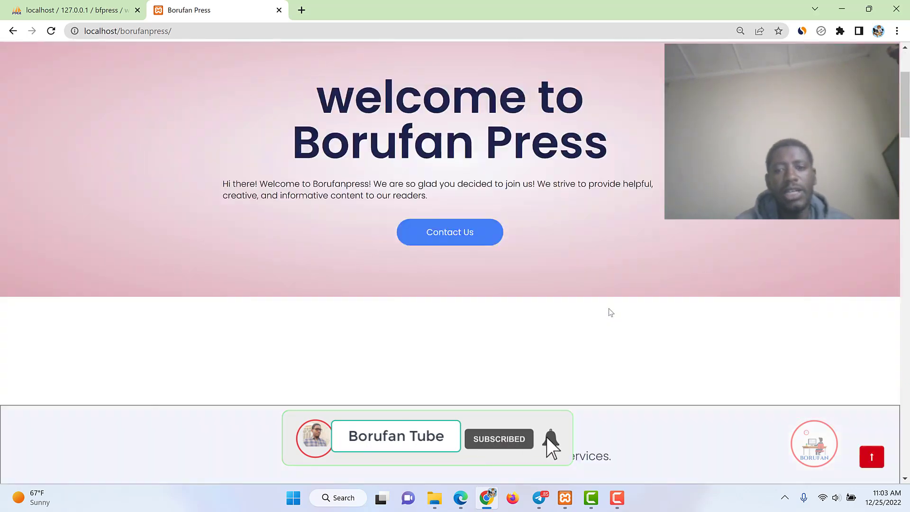
scroll(615, 320, up, 15)
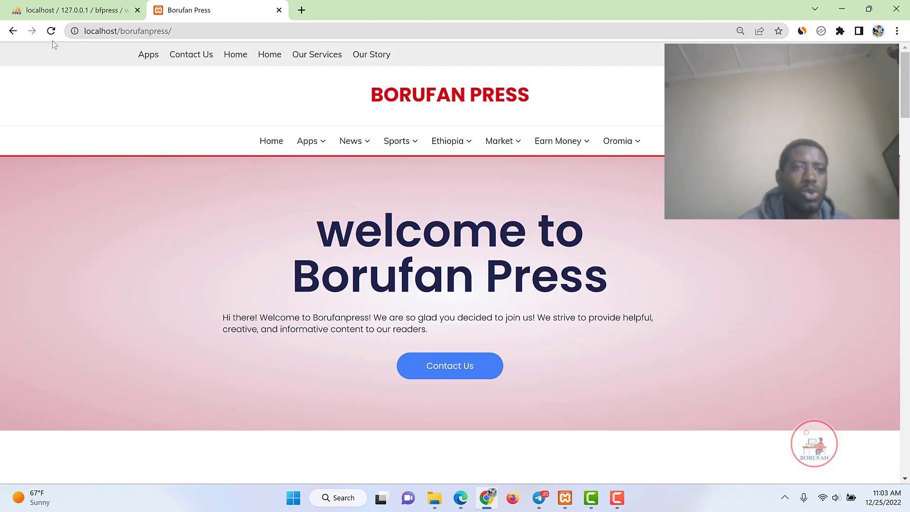
- Review the wp_users table, then look through the borufanpress folder in File Explorer and return to htdocs
click(65, 7)
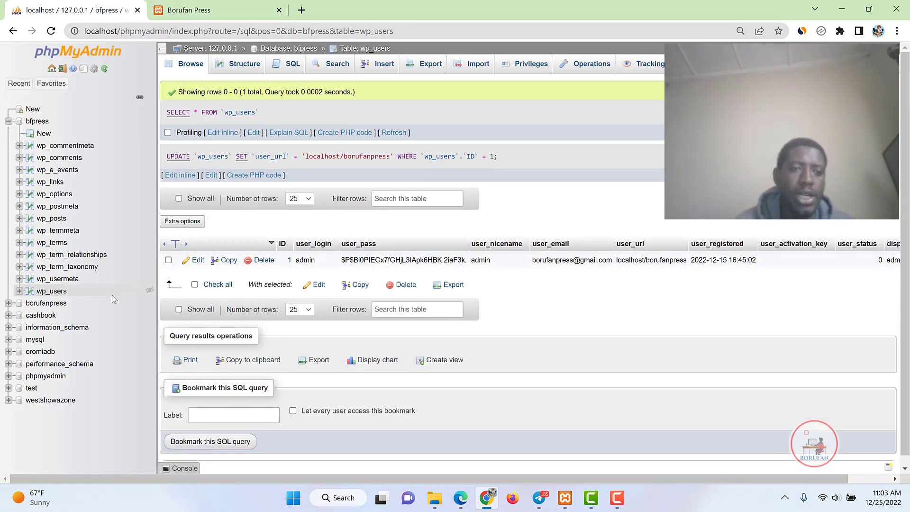
mouse_move(425, 493)
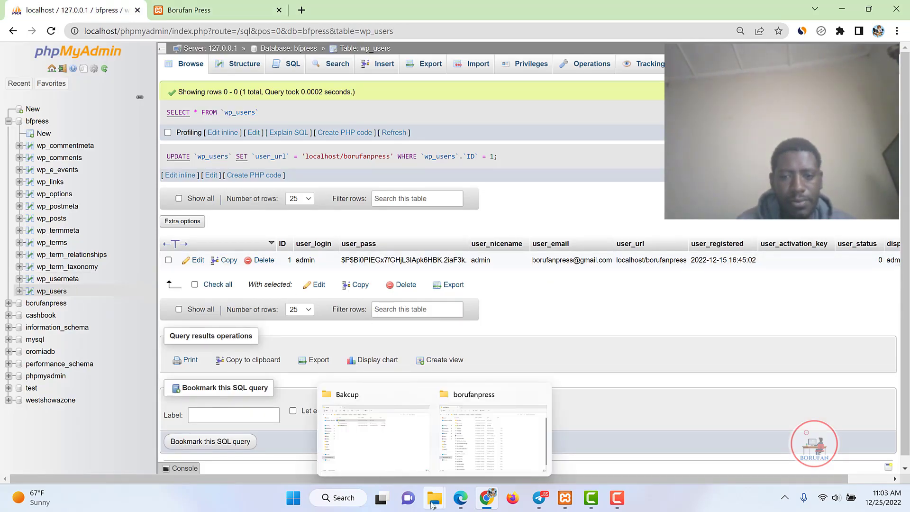
click(484, 437)
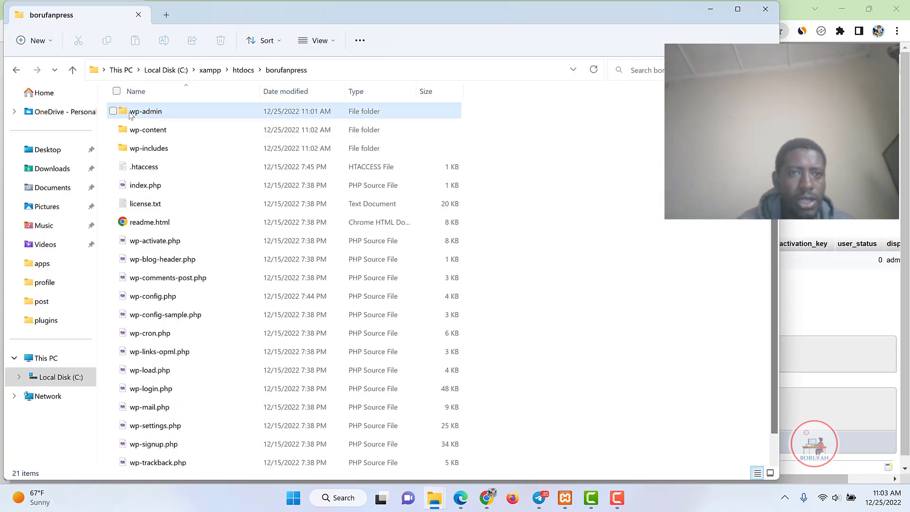
click(243, 70)
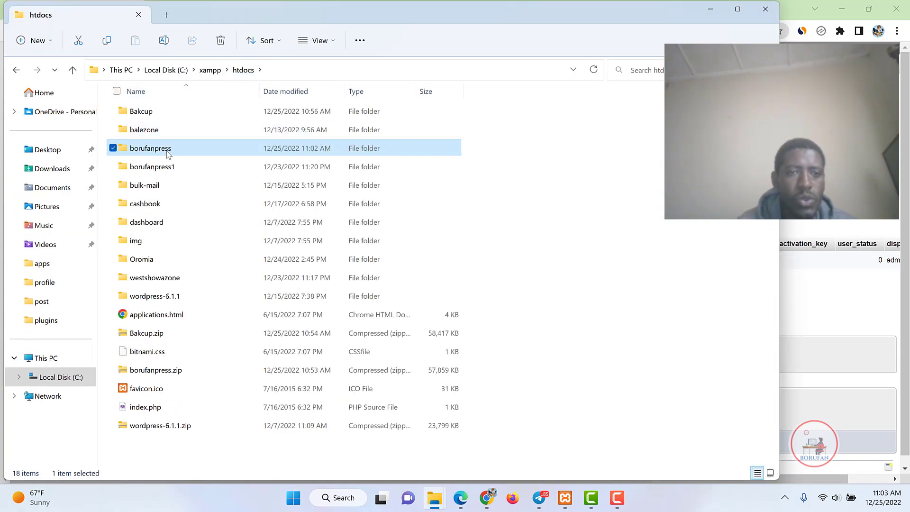
double_click(169, 149)
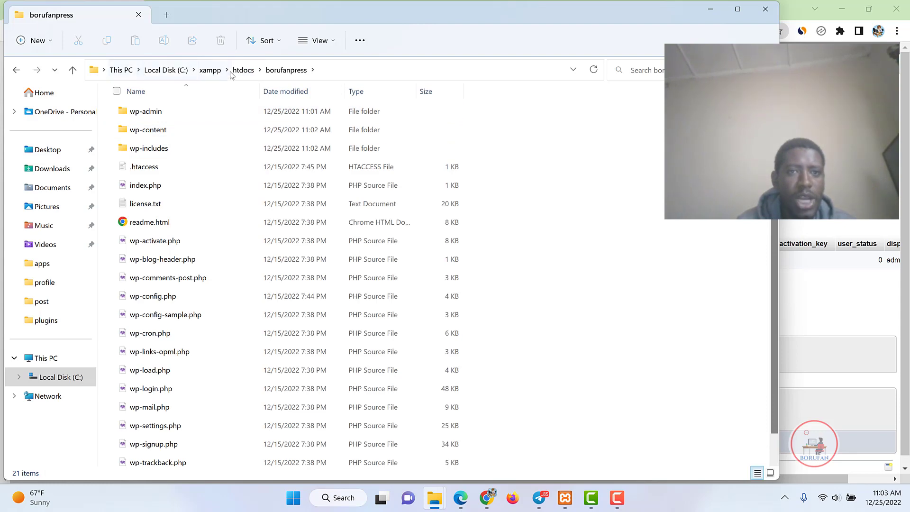
click(235, 73)
- Rename the borufanpress folder in htdocs as bfpress
right_click(180, 154)
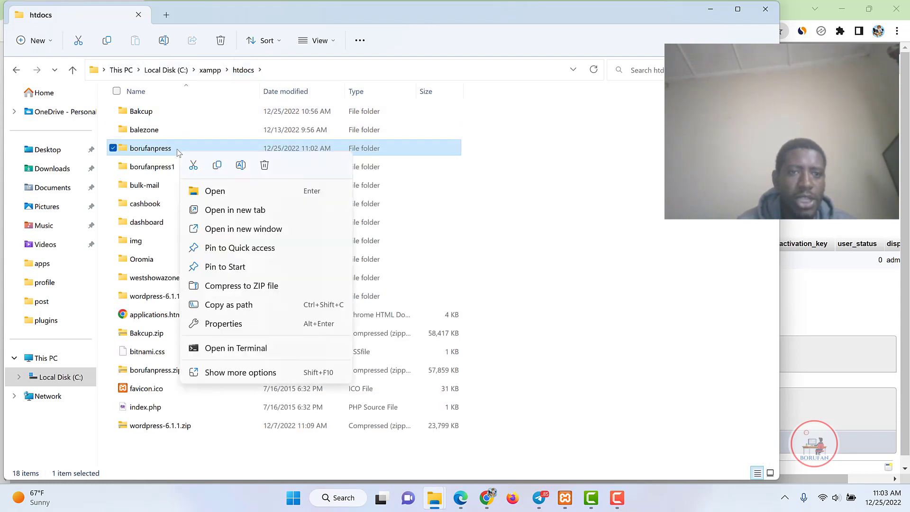
click(241, 165)
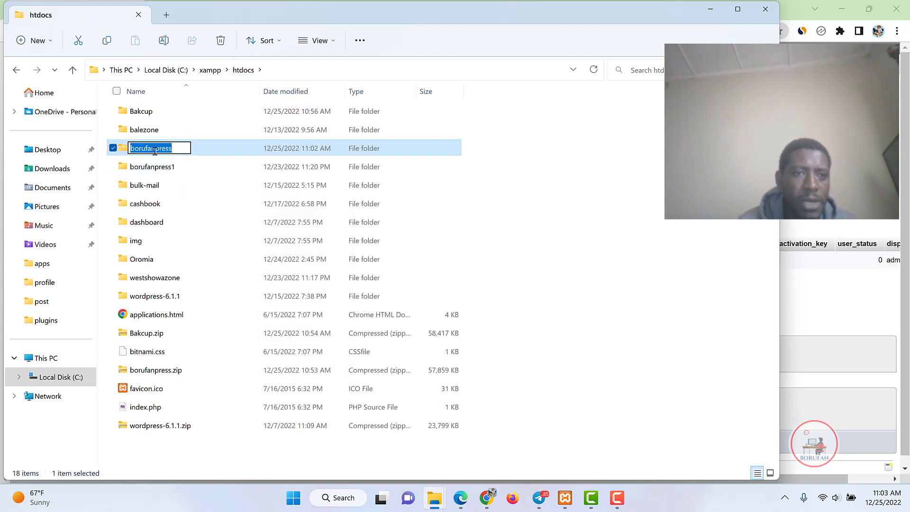
click(146, 149)
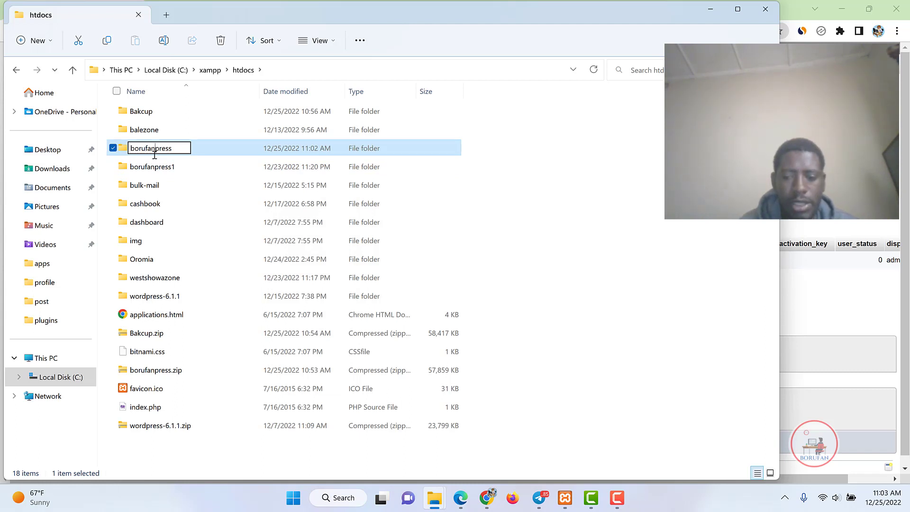
key(BackSpace)
key(BackSpace)
key(Left)
key(BackSpace)
key(BackSpace)
key(BackSpace)
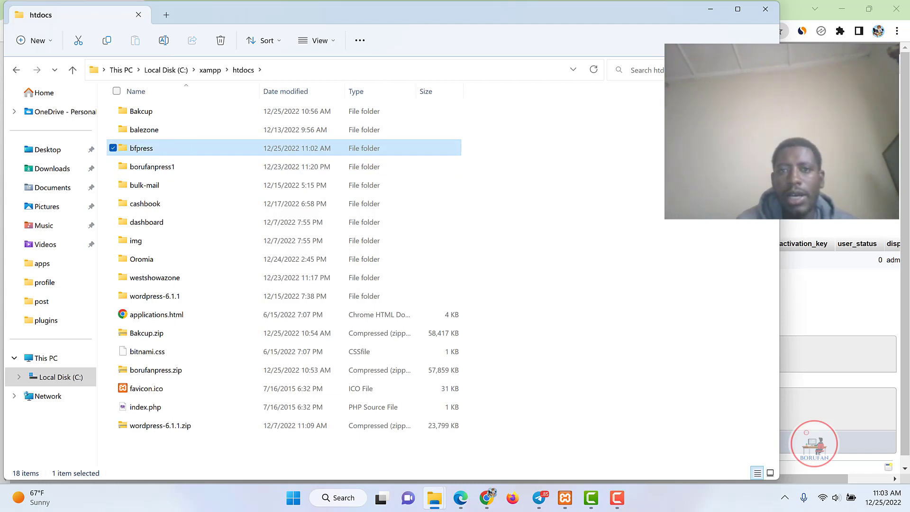
- Switch back to the browser and reload localhost/borufanpress/ to test the old address against the renamed folder
key(alt+Tab)
click(215, 7)
click(182, 29)
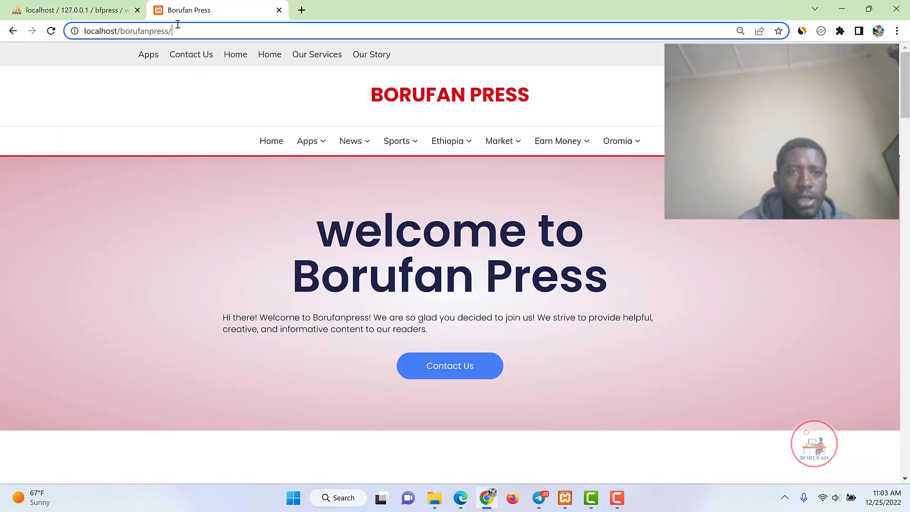
key(Return)
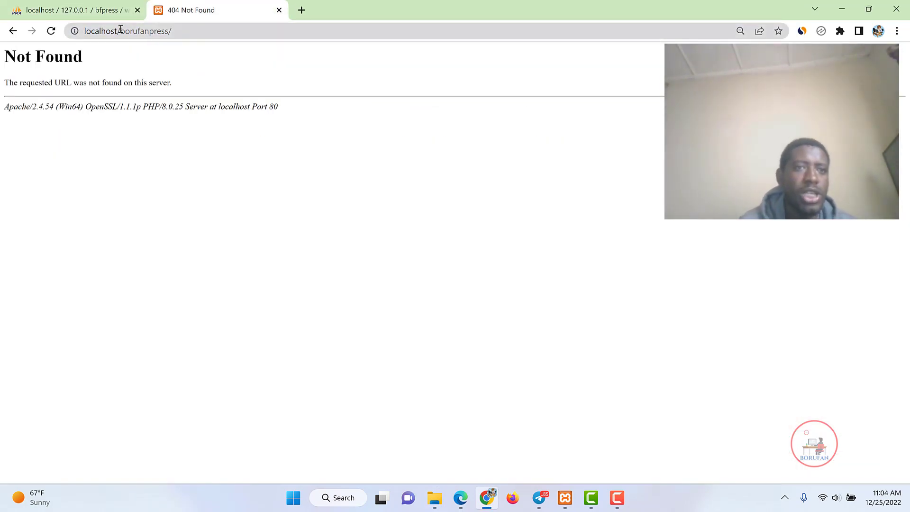
- Load localhost/bfpress/ in the browser to test the address matching the renamed folder
drag(148, 31, 129, 31)
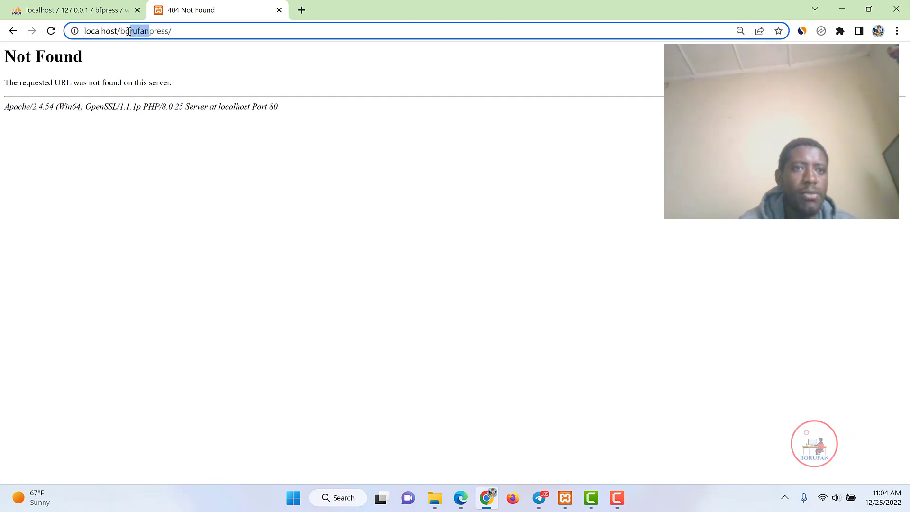
text(bf)
key(Return)
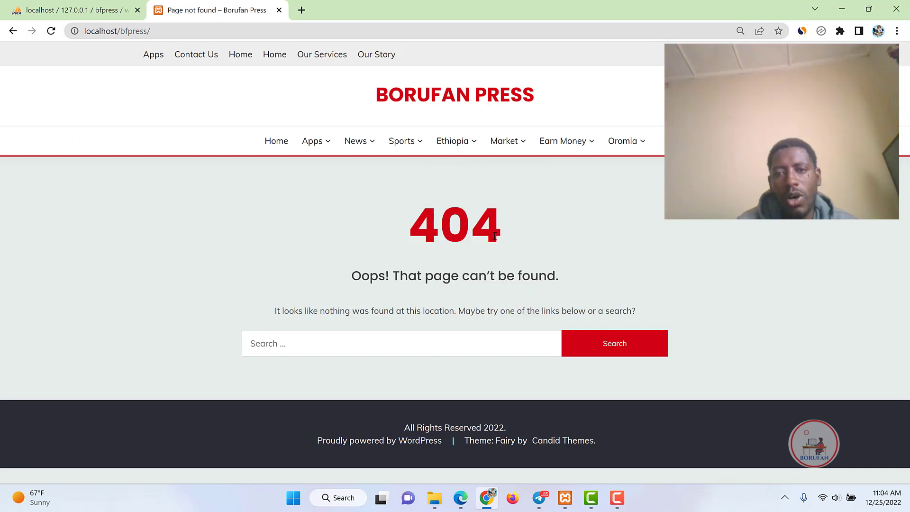
drag(491, 220, 394, 224)
- Return to the wp_options table of the bfpress database and open the siteurl value for editing
click(157, 31)
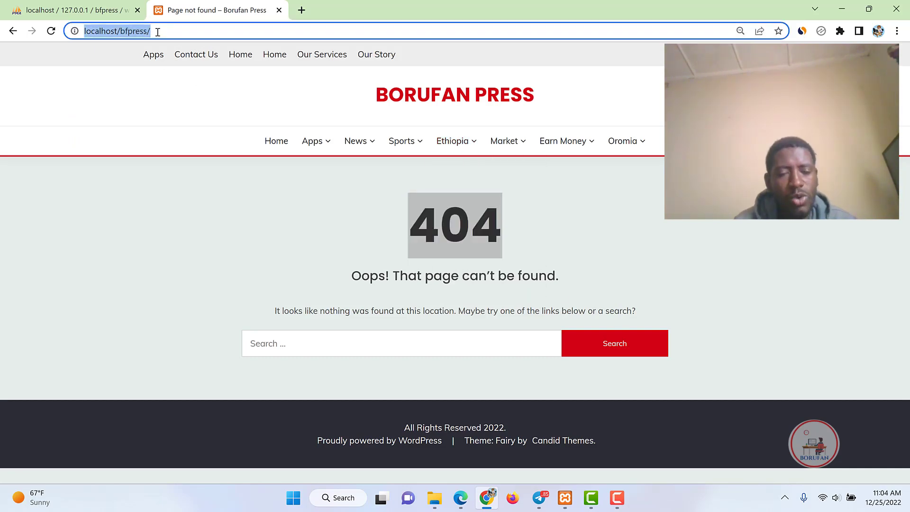
click(107, 13)
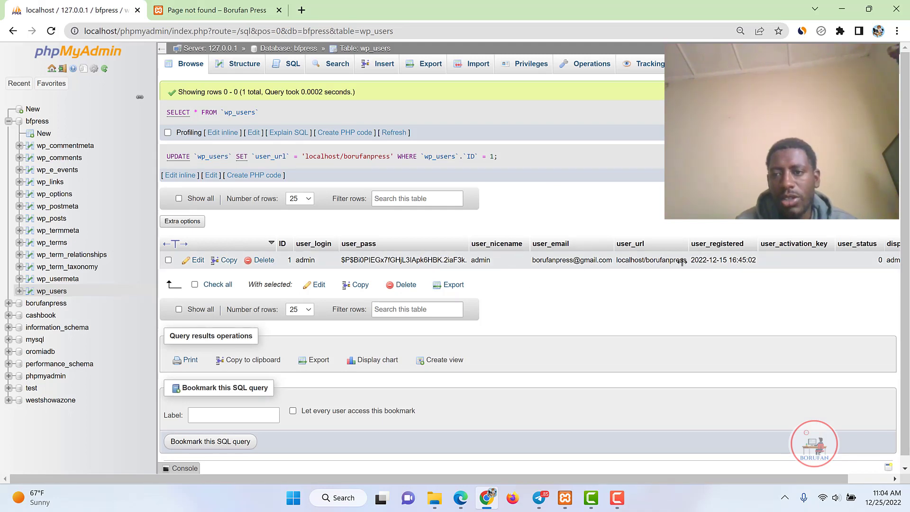
click(54, 197)
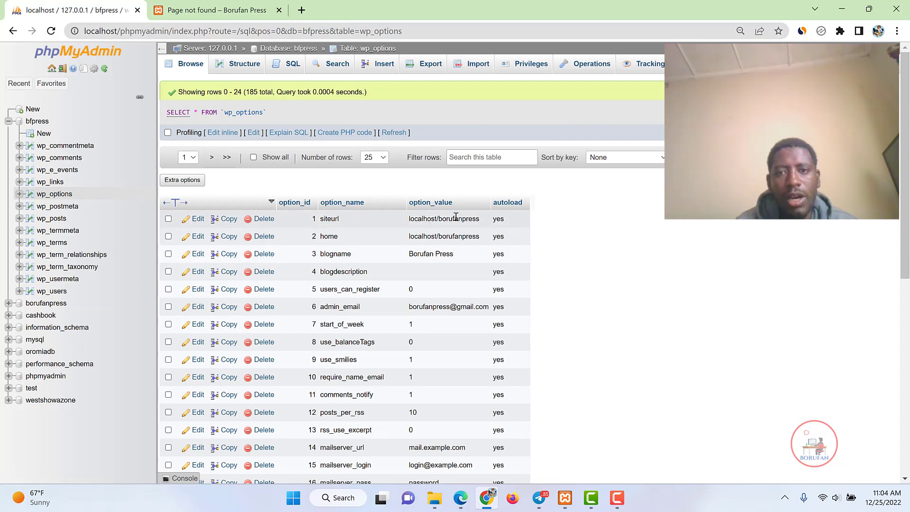
double_click(456, 217)
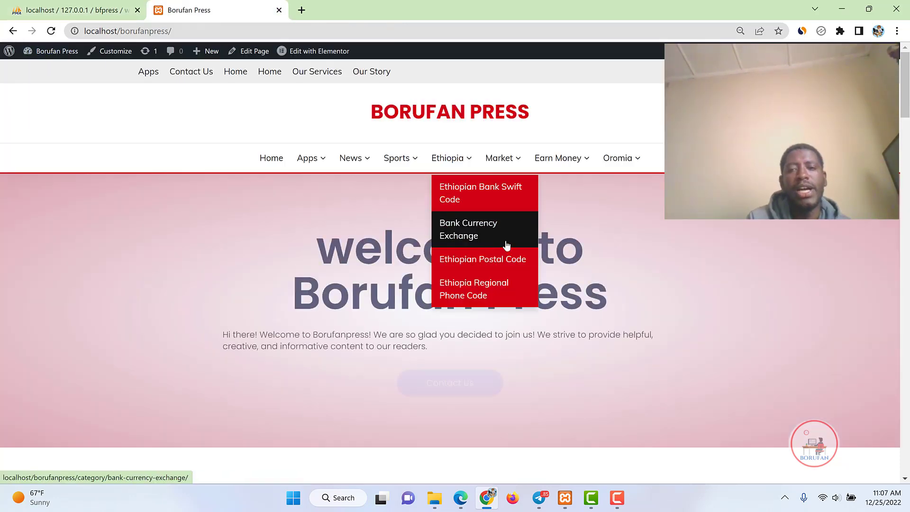
- Look over the restored Borufan Press home page at localhost/borufanpress/, including the Our Services section
scroll(121, 243, down, 3)
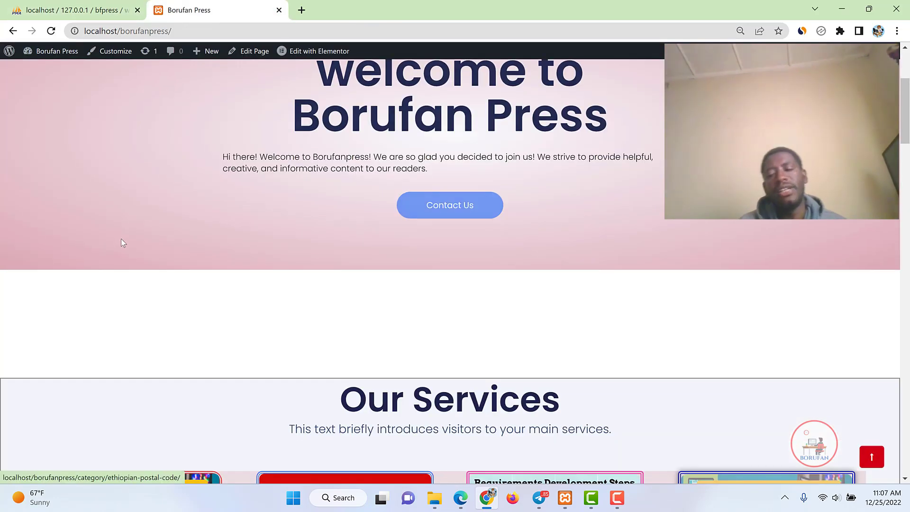
scroll(733, 327, down, 5)
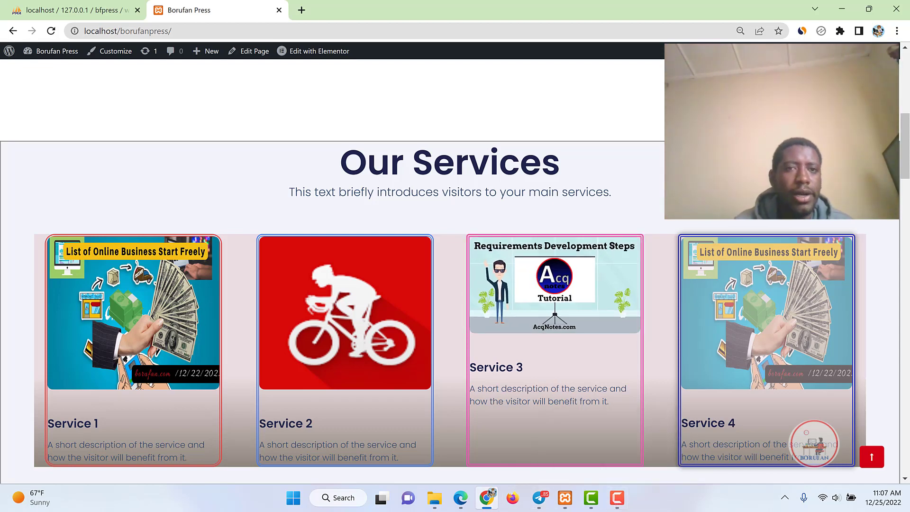
scroll(450, 285, up, 10)
scroll(696, 256, down, 1)
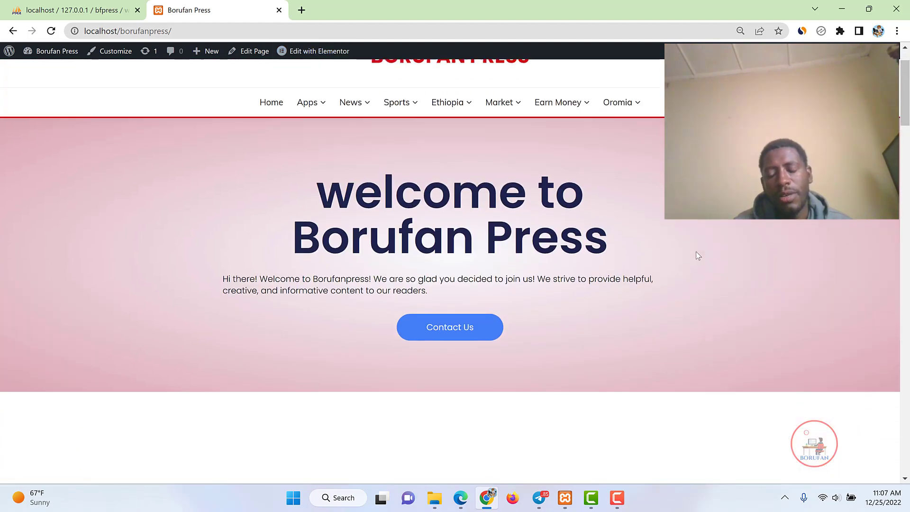
scroll(697, 254, down, 10)
scroll(540, 249, up, 11)
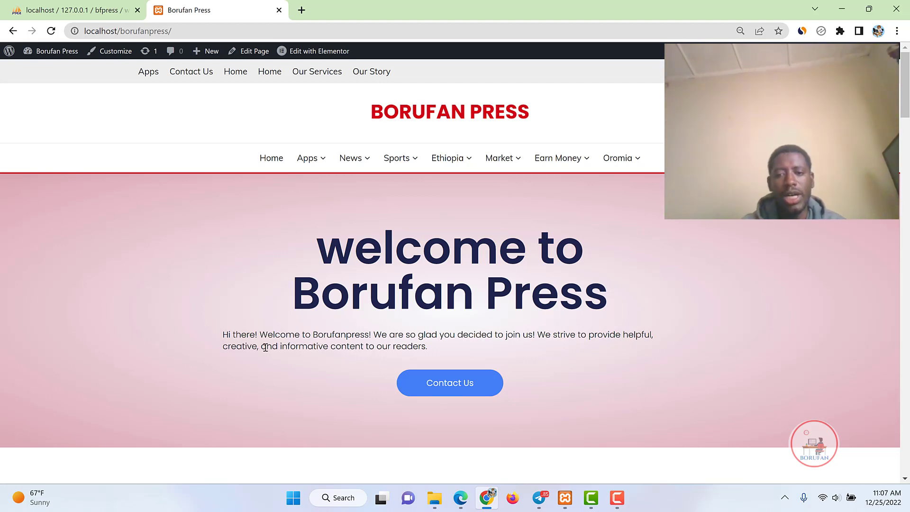
click(617, 498)
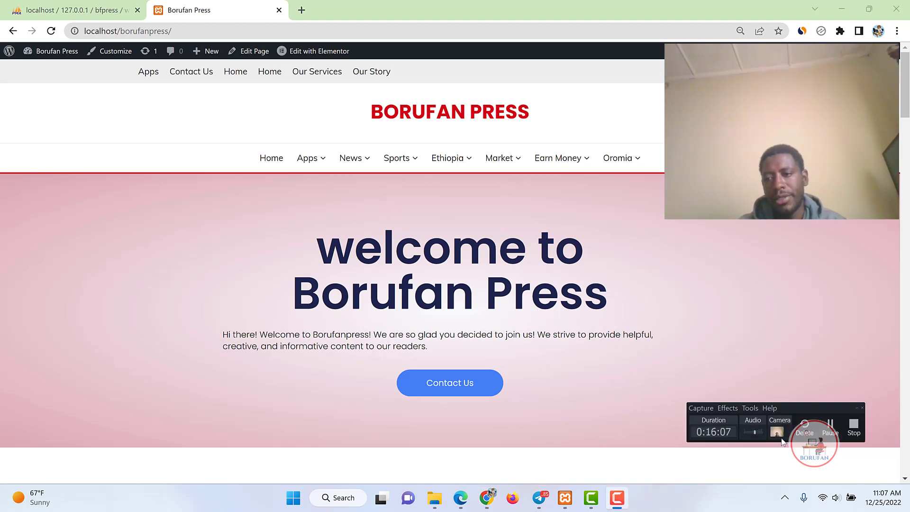